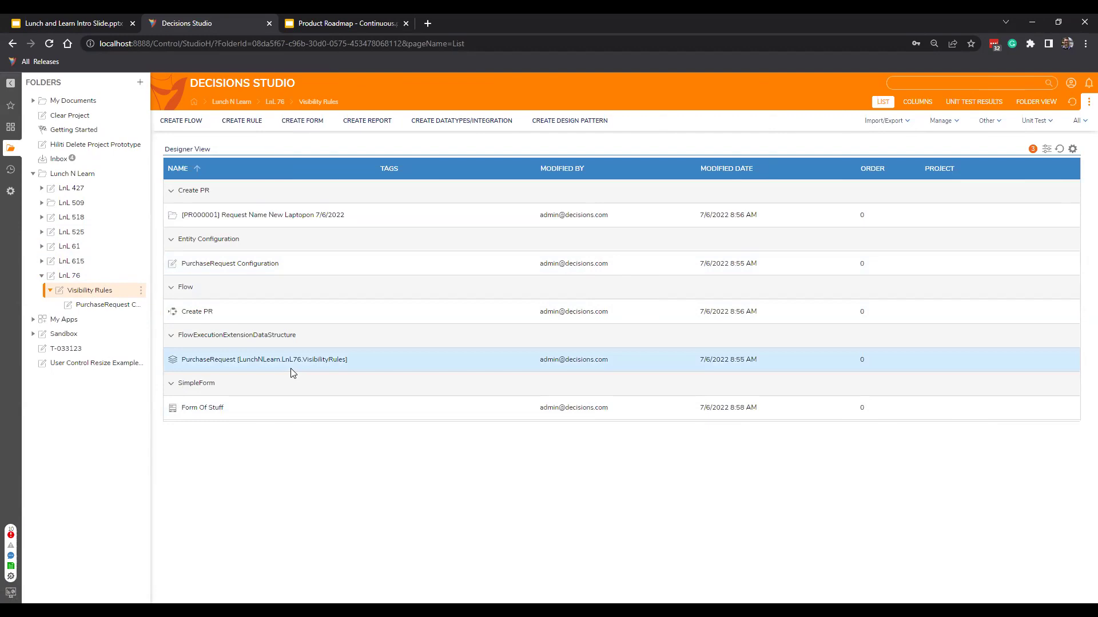
Review the PurchaseRequest structure's Name, Amount and RequestDate fields, then open the Create PR flow.
{"action": "left_click", "coordinate": [223, 368]}
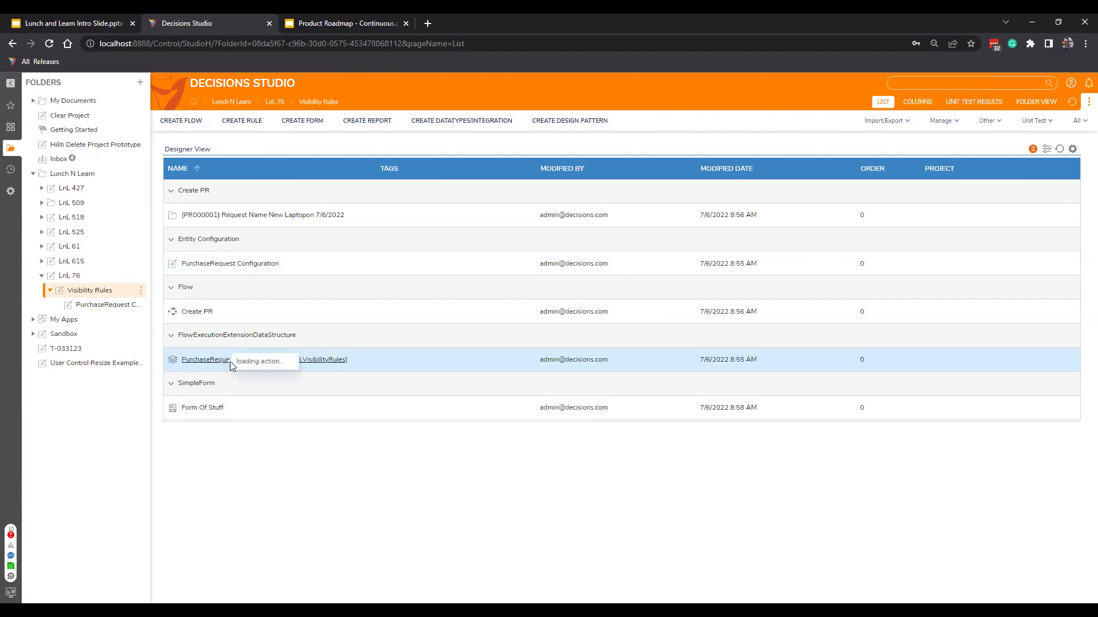
{"action": "left_click", "coordinate": [276, 309]}
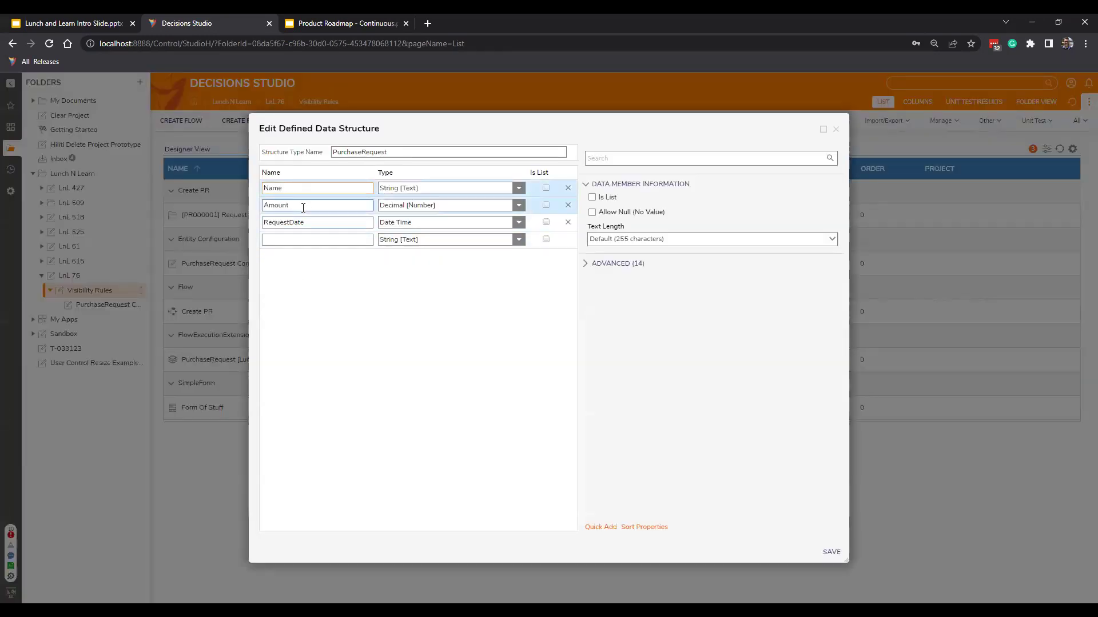
{"action": "left_click", "coordinate": [836, 130]}
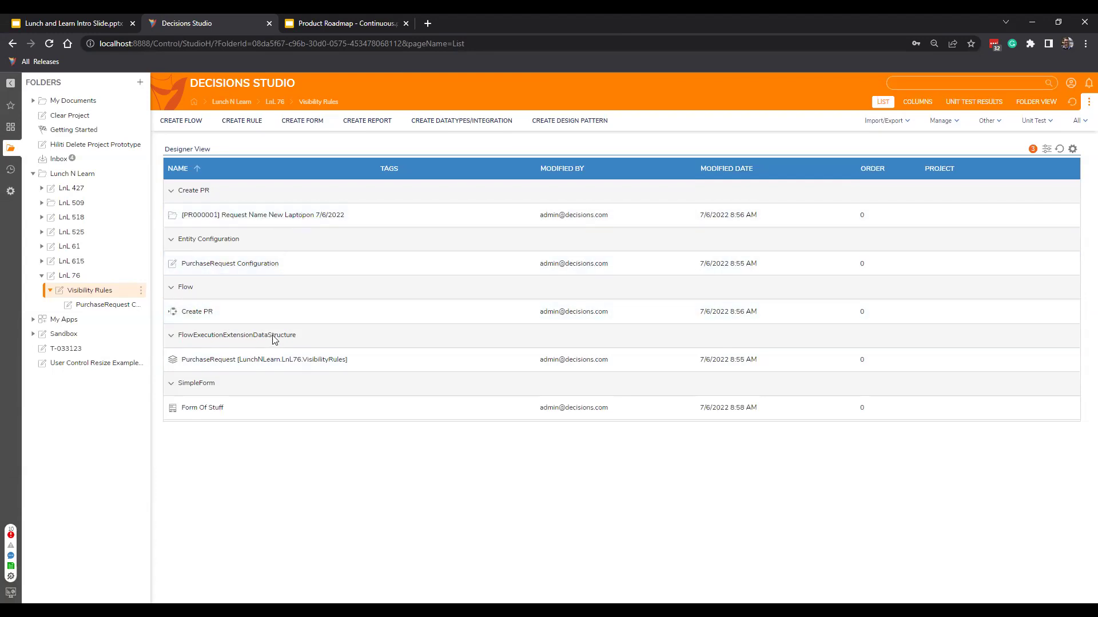
{"action": "double_click", "coordinate": [210, 310]}
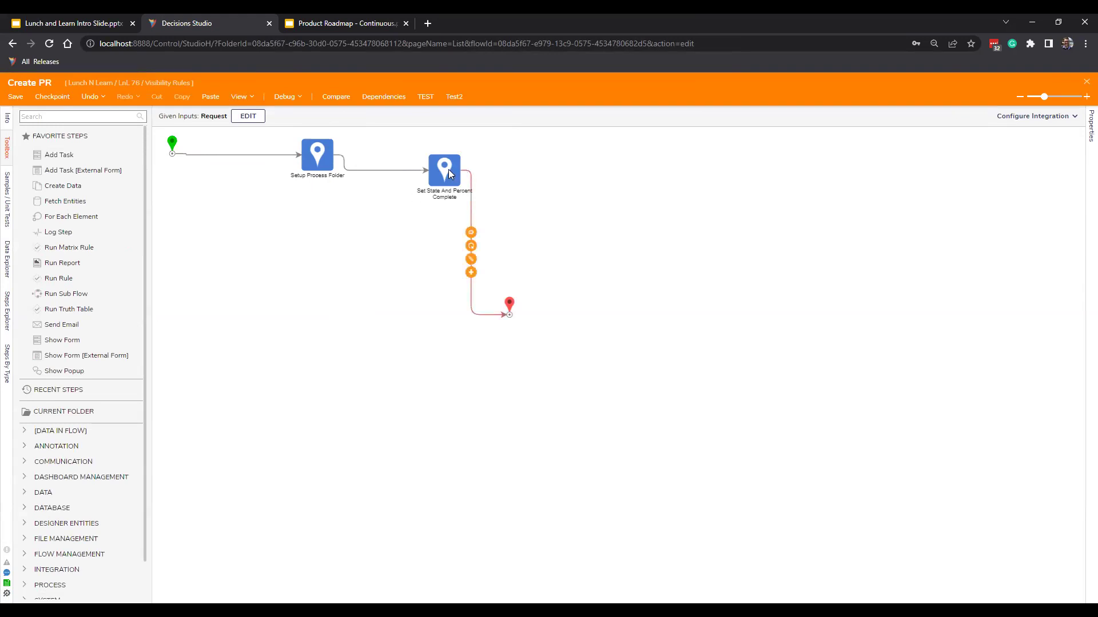
Look over the Form Of Stuff form, then show PurchaseRequest Configuration with Check Details and its rule.
{"action": "left_click", "coordinate": [1085, 86]}
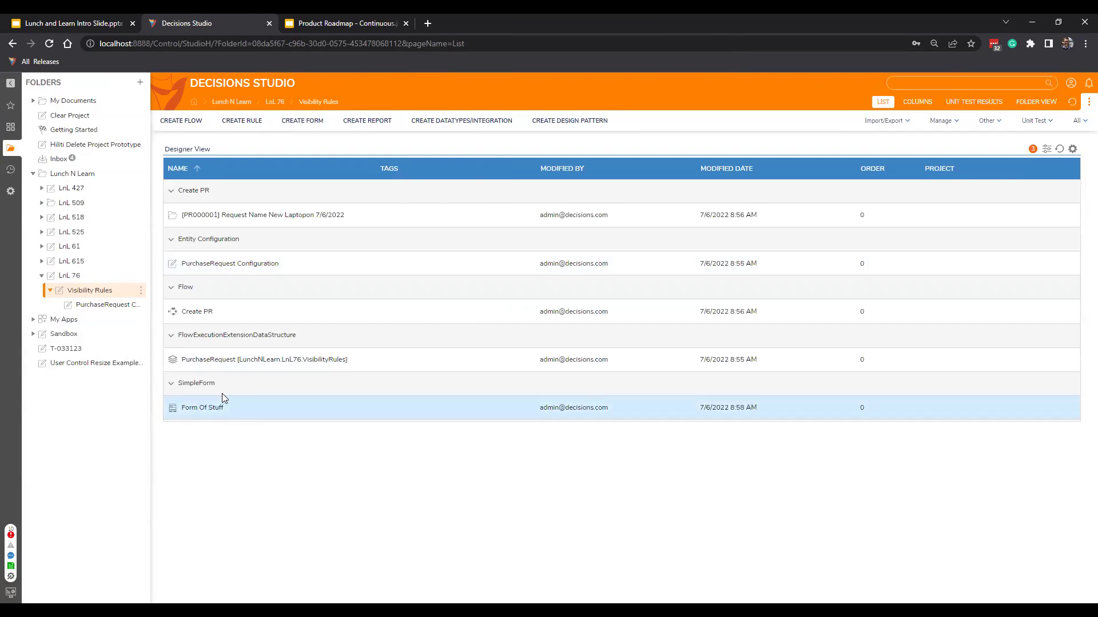
{"action": "right_click", "coordinate": [218, 413]}
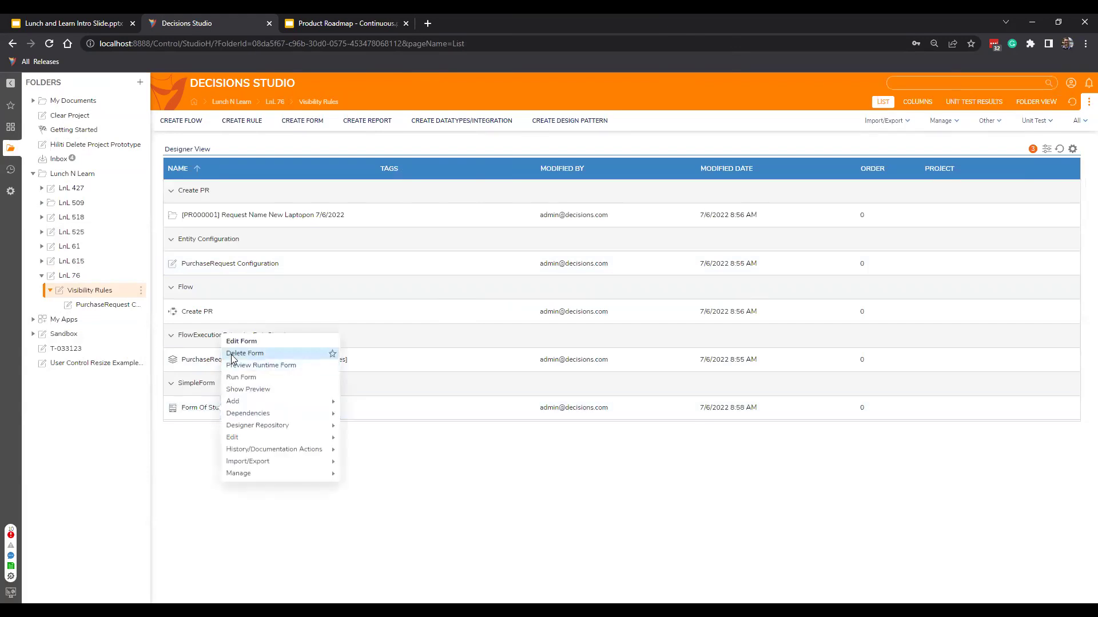
{"action": "left_click", "coordinate": [233, 358]}
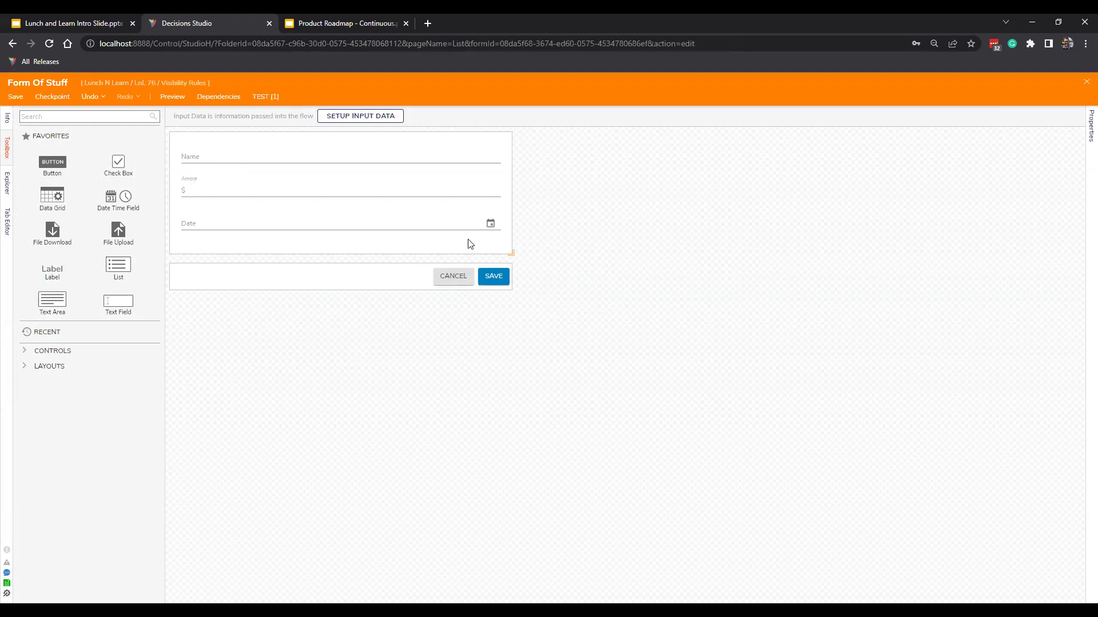
{"action": "left_click", "coordinate": [1084, 89]}
{"action": "left_click", "coordinate": [124, 307]}
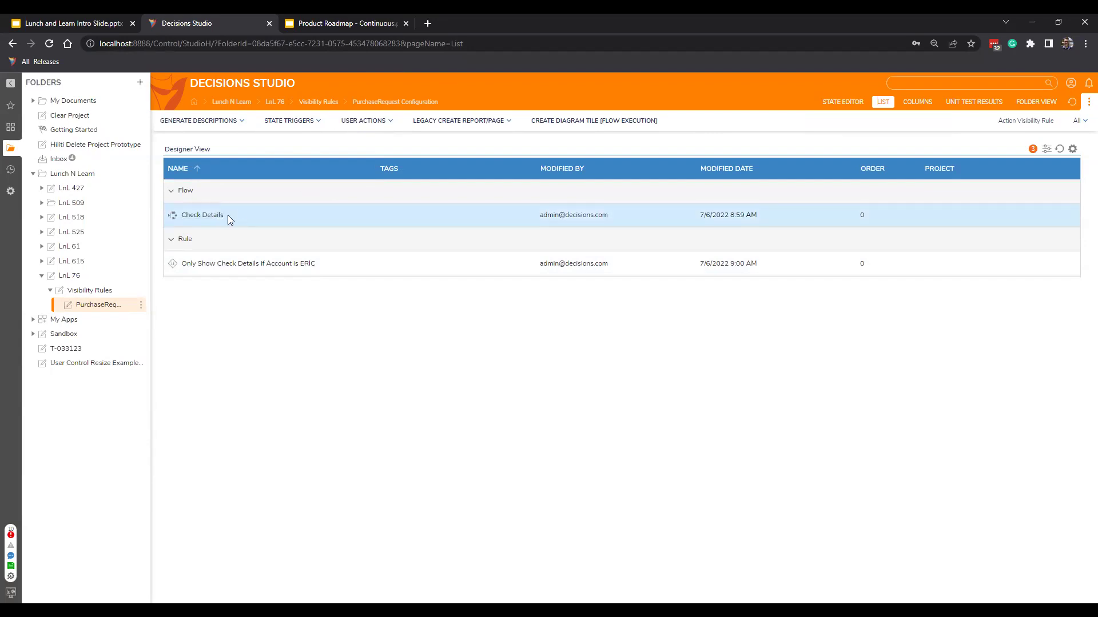
Browse the laptop purchase request, then select the Check Details visibility rule in PurchaseRequest Configuration.
{"action": "left_click", "coordinate": [107, 292]}
{"action": "left_click", "coordinate": [361, 217]}
{"action": "left_click", "coordinate": [291, 216]}
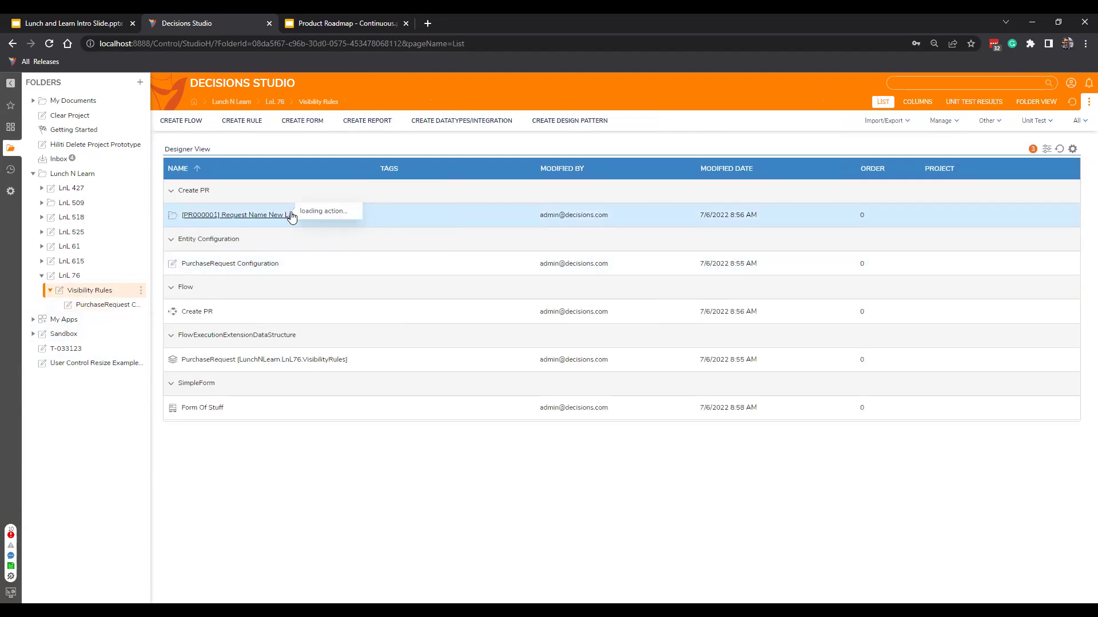
{"action": "left_click", "coordinate": [98, 305]}
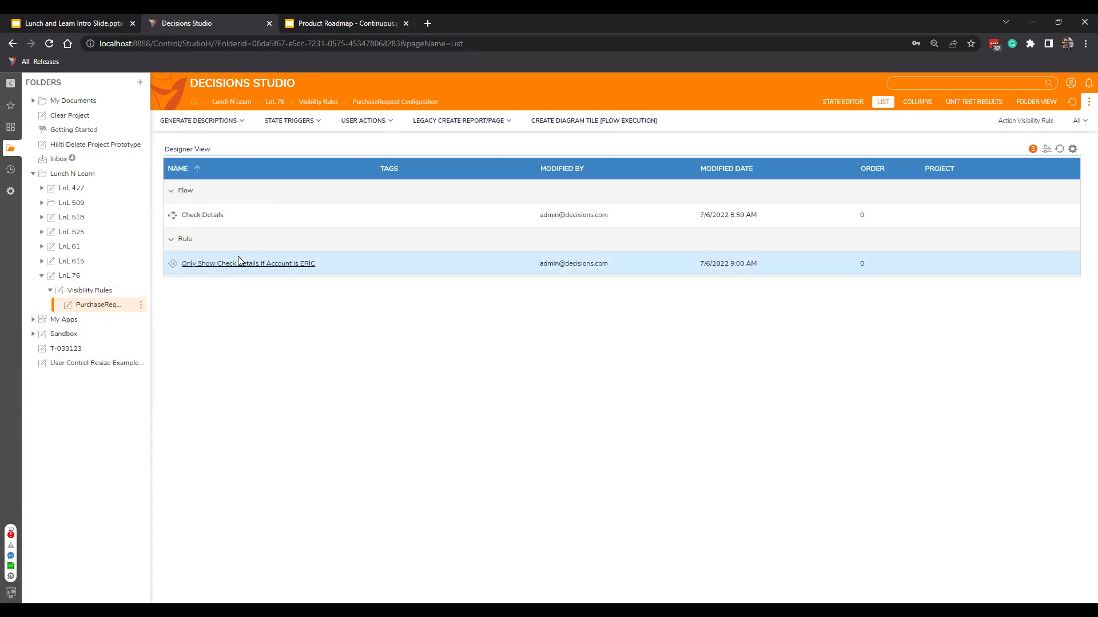
{"action": "left_click", "coordinate": [309, 262]}
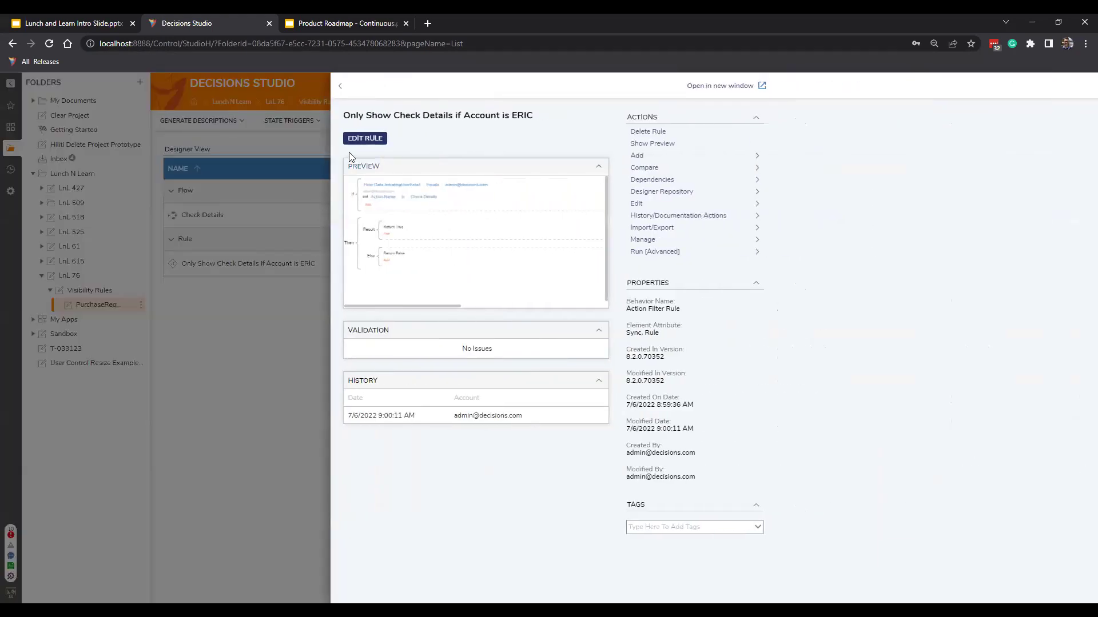
Append 12312 to the rule's compared e-mail value and save the rule.
{"action": "left_click", "coordinate": [356, 143]}
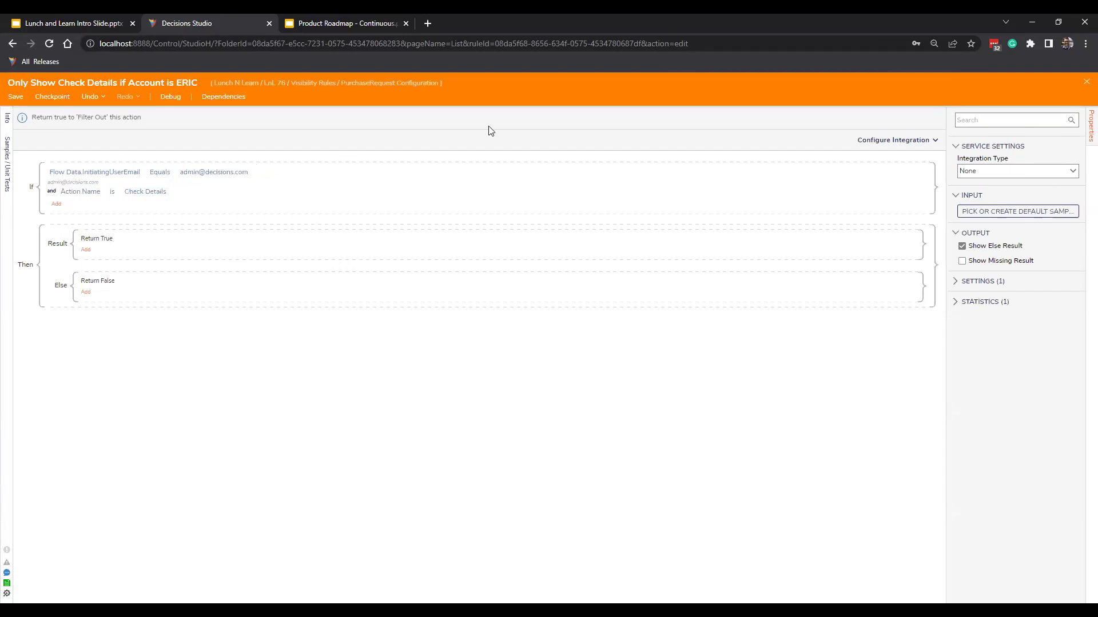
{"action": "left_click", "coordinate": [216, 171]}
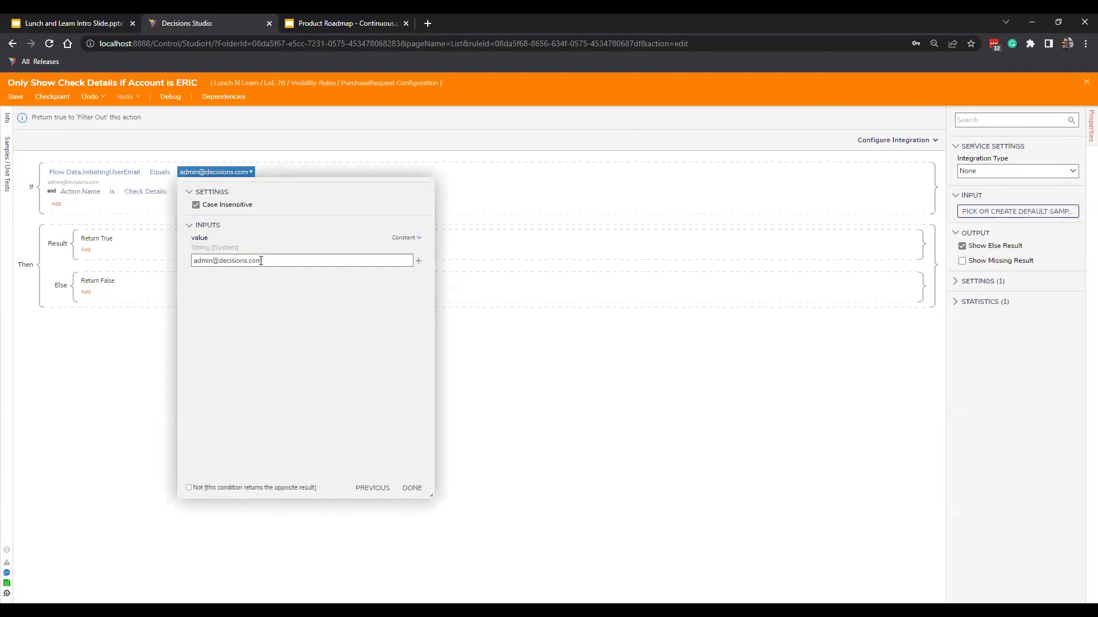
{"action": "type", "text": "12312"}
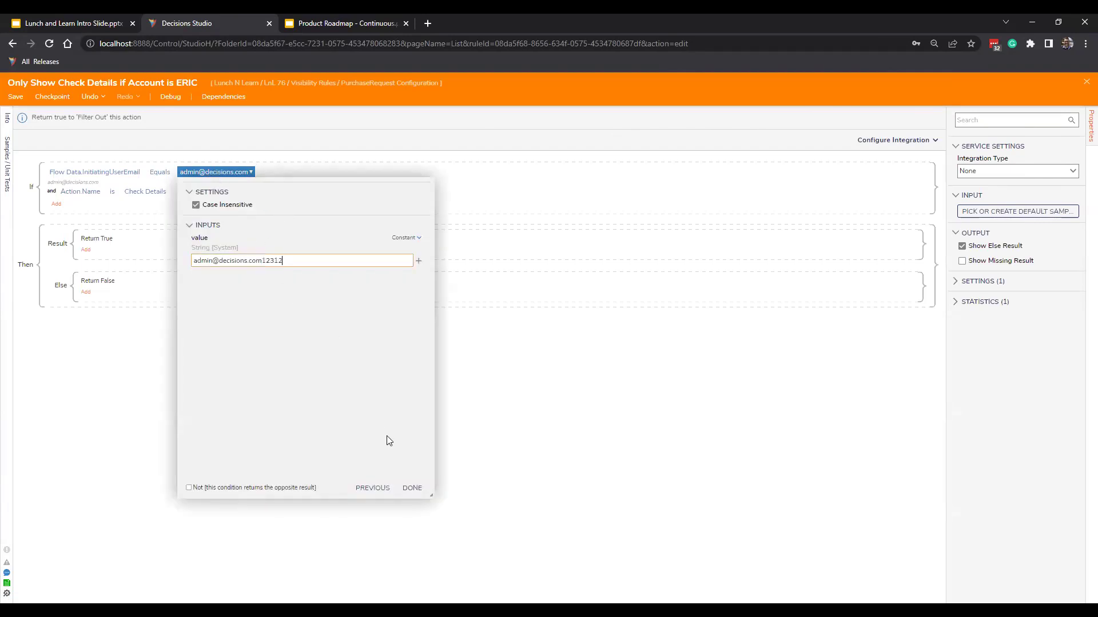
{"action": "left_click", "coordinate": [409, 488]}
{"action": "left_click", "coordinate": [16, 97]}
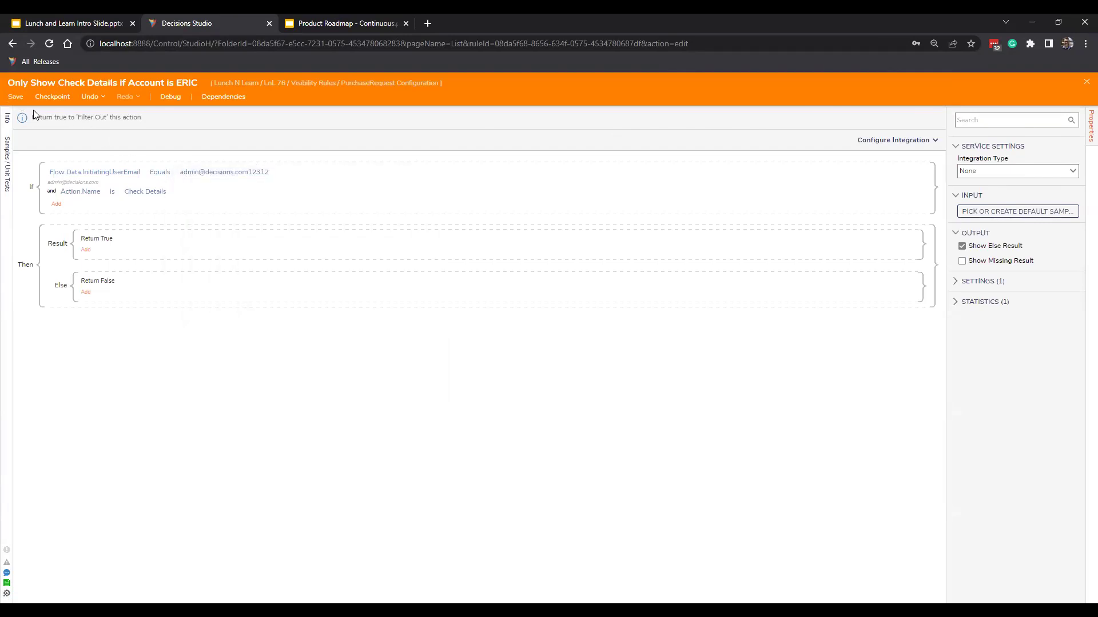
{"action": "left_click", "coordinate": [662, 381]}
{"action": "left_click", "coordinate": [1075, 90]}
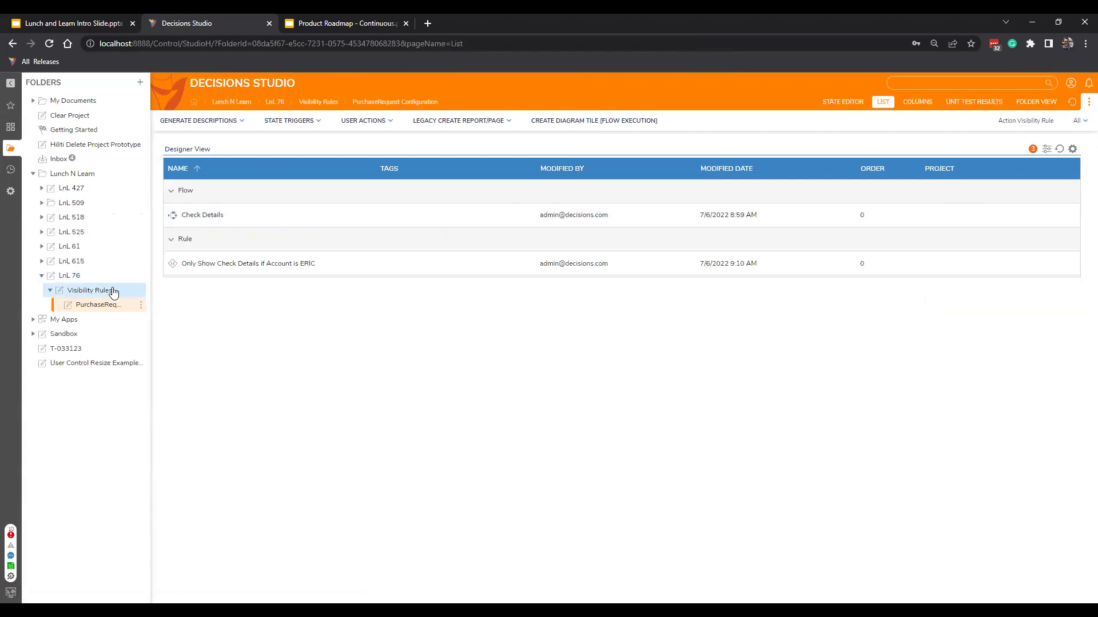
Look through the laptop purchase request in the Visibility Rules folder.
{"action": "left_click", "coordinate": [113, 290]}
{"action": "left_click", "coordinate": [304, 217]}
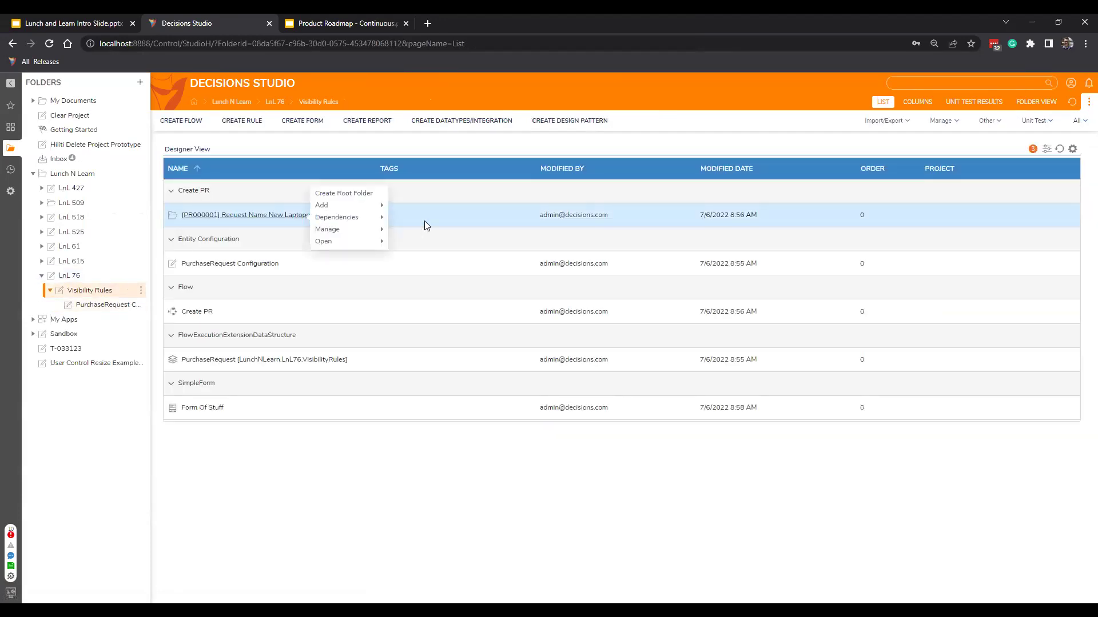
{"action": "right_click", "coordinate": [505, 219]}
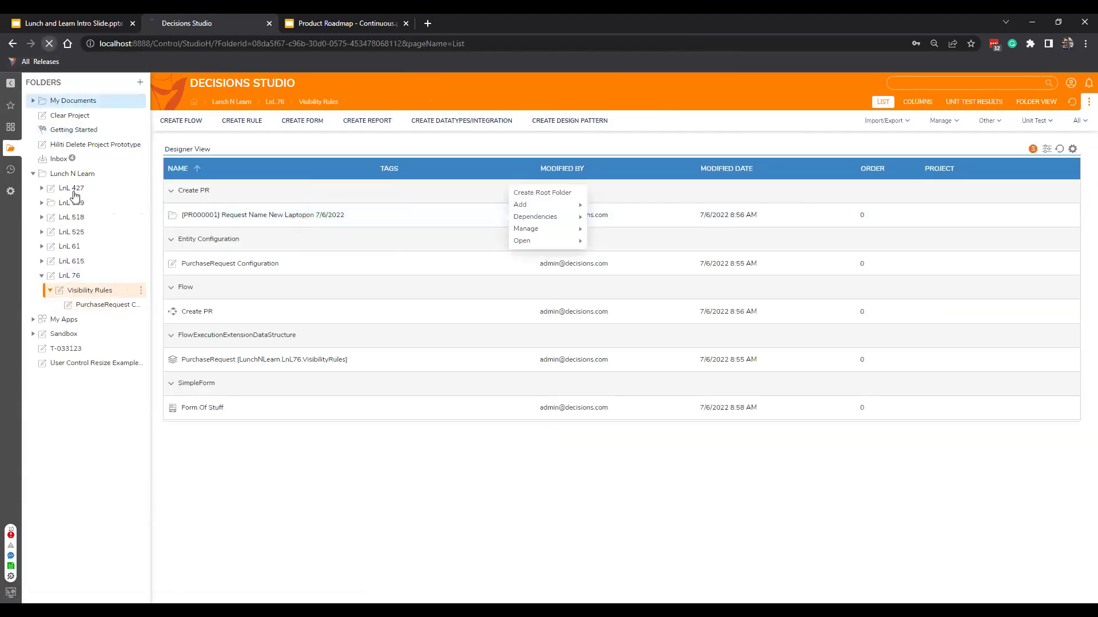
{"action": "left_click", "coordinate": [308, 217]}
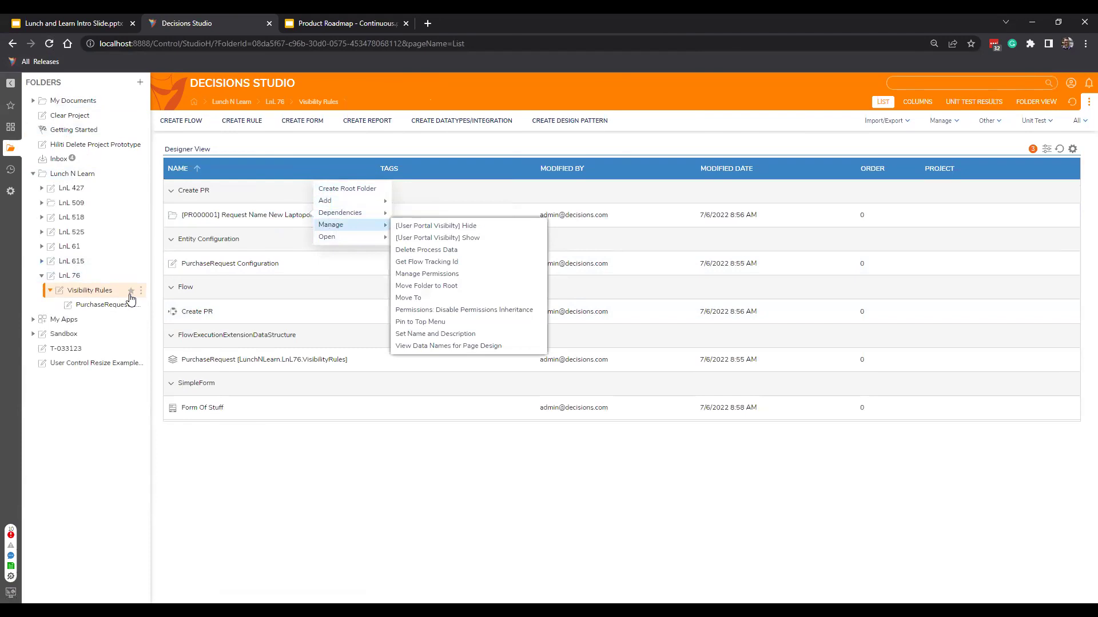
Run Create PR with Amount 1200, Name Headset and request date 7/5/2022.
{"action": "right_click", "coordinate": [255, 311]}
{"action": "left_click", "coordinate": [303, 240]}
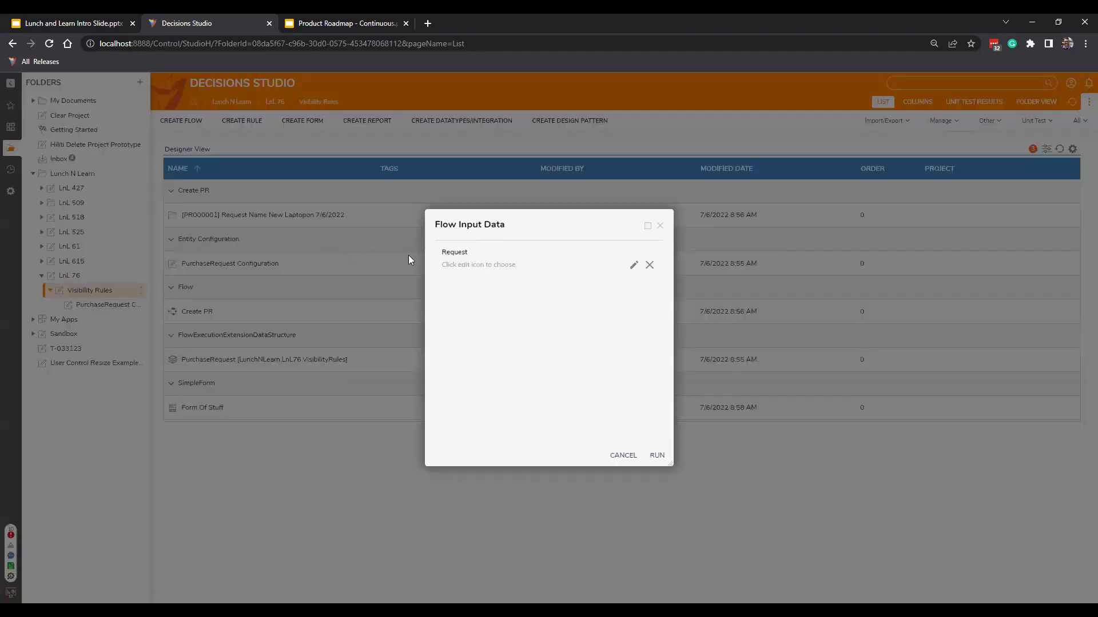
{"action": "left_click", "coordinate": [633, 264]}
{"action": "type", "text": "12"}
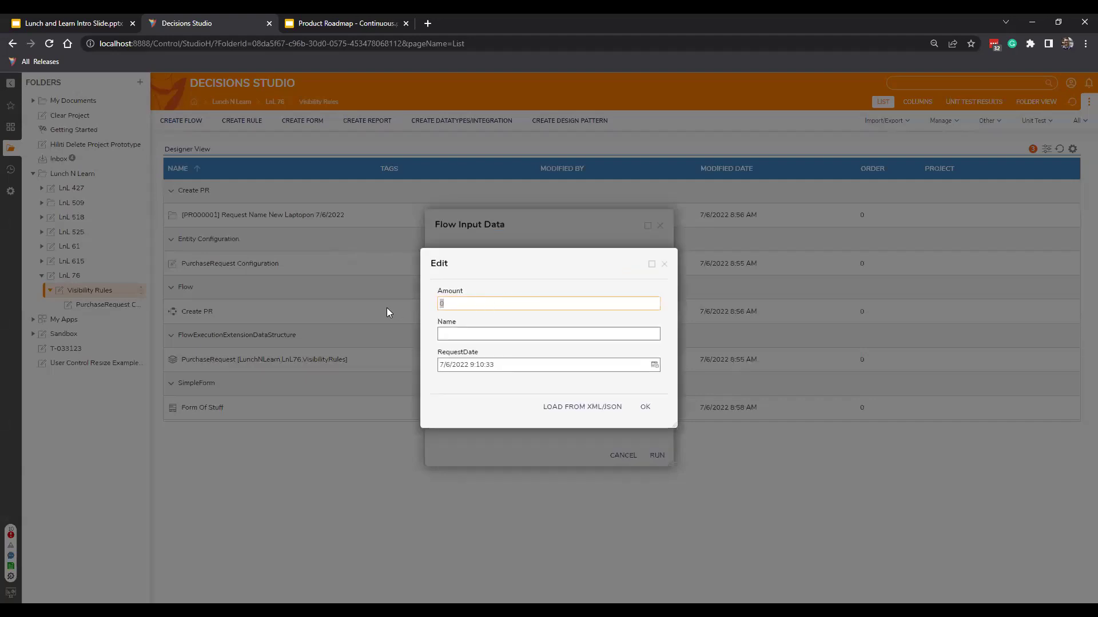
{"action": "type", "text": "00"}
{"action": "left_click", "coordinate": [441, 334]}
{"action": "type", "text": "H"}
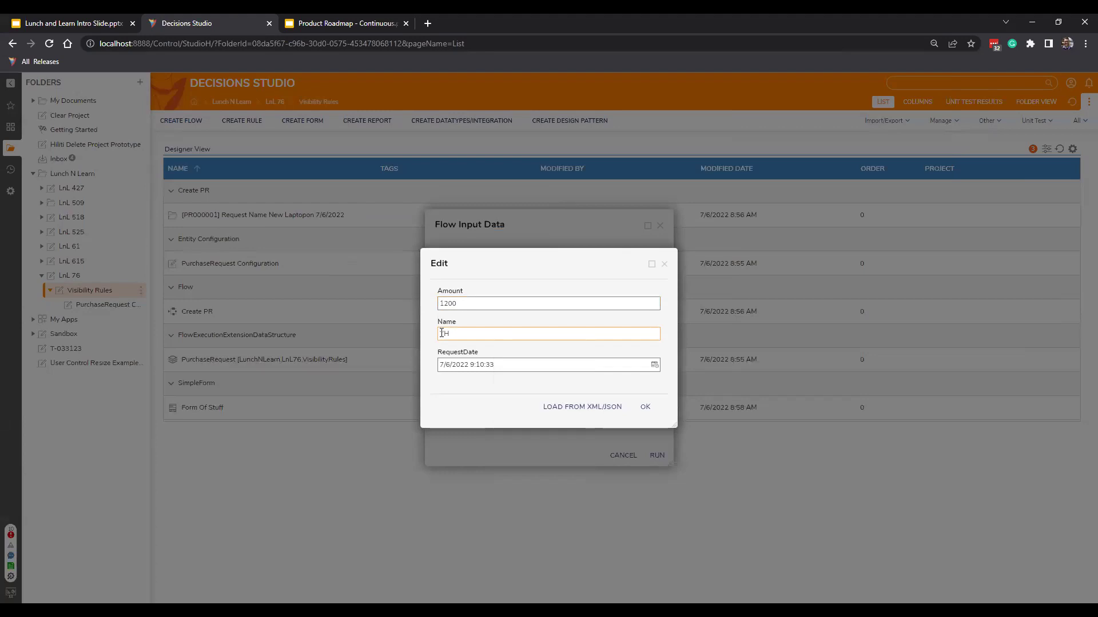
{"action": "type", "text": "eadset"}
{"action": "left_click", "coordinate": [655, 367]}
{"action": "left_click", "coordinate": [526, 436]}
{"action": "left_click", "coordinate": [645, 406]}
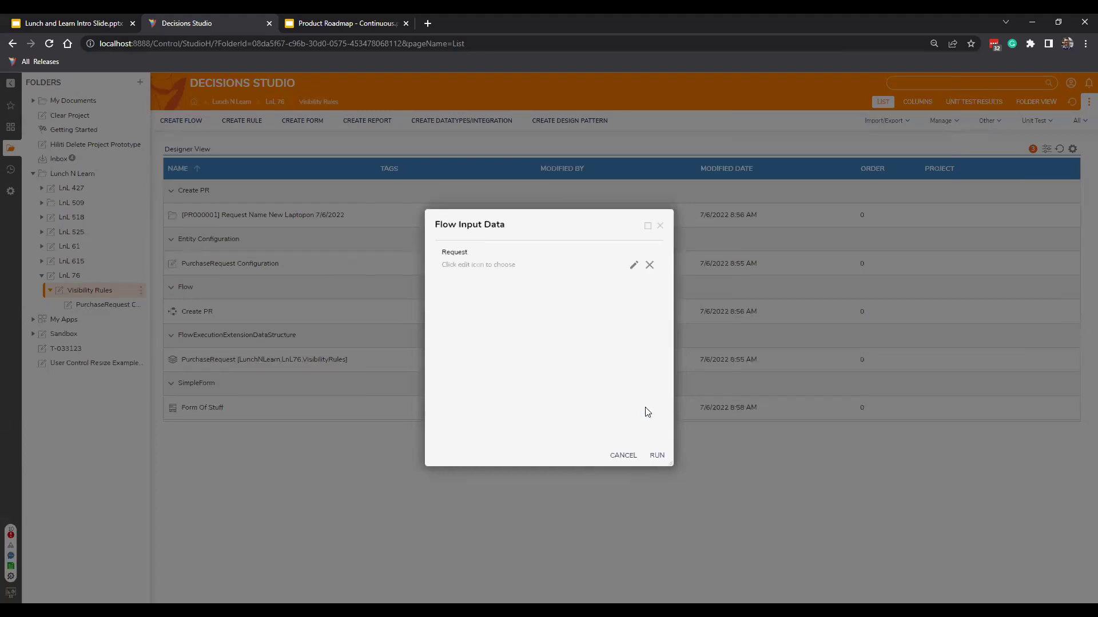
{"action": "left_click", "coordinate": [658, 454]}
Check the new Headset request, then return to PurchaseRequest Configuration.
{"action": "right_click", "coordinate": [344, 246]}
{"action": "mouse_move", "coordinate": [366, 255]}
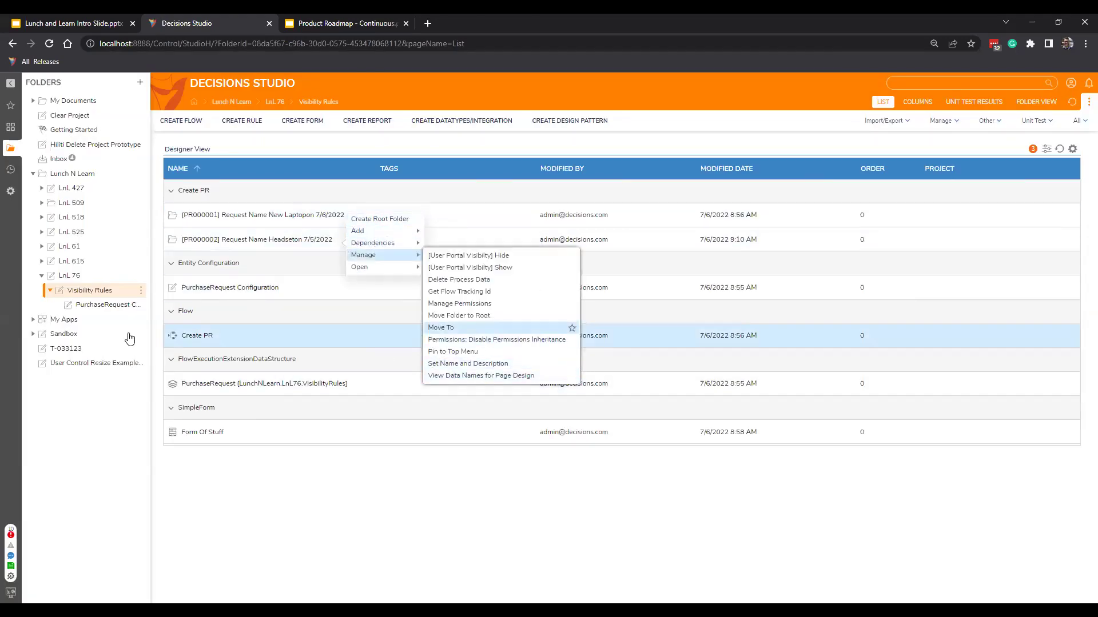
{"action": "left_click", "coordinate": [103, 307]}
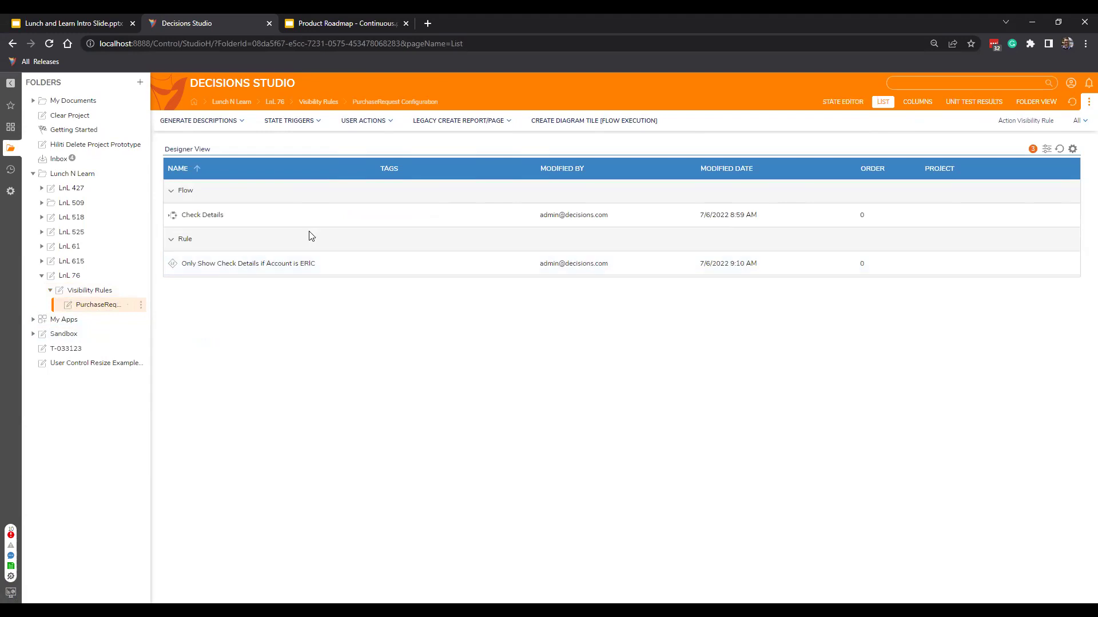
Glance at the Headset request, then launch the Global Debugger from the Tools gear menu.
{"action": "left_click", "coordinate": [89, 290]}
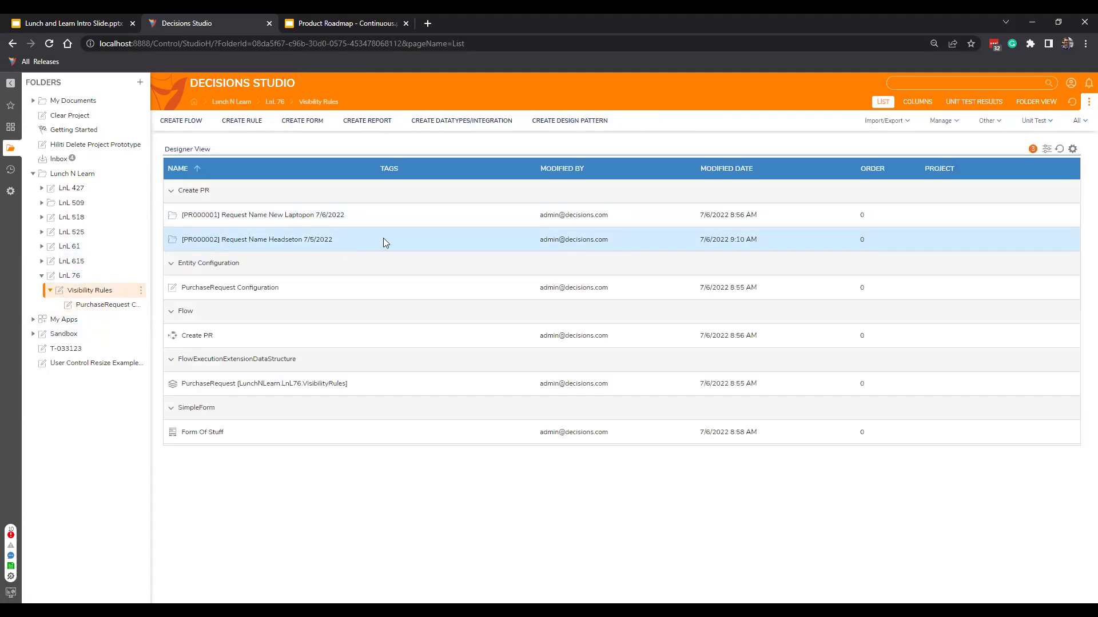
{"action": "right_click", "coordinate": [383, 238]}
{"action": "mouse_move", "coordinate": [409, 253]}
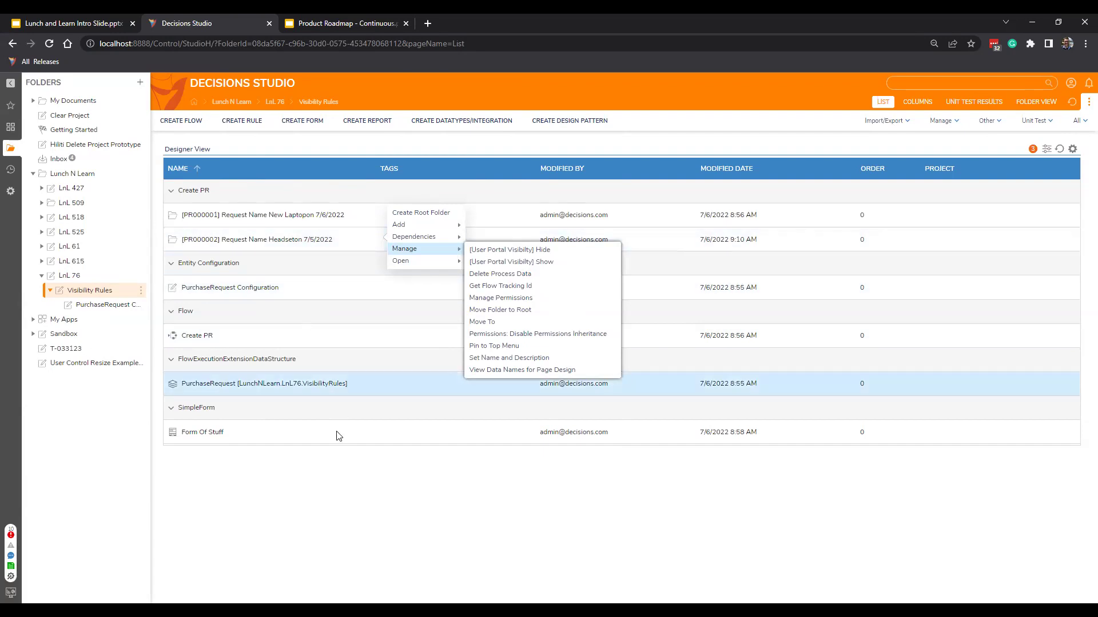
{"action": "left_click", "coordinate": [178, 522]}
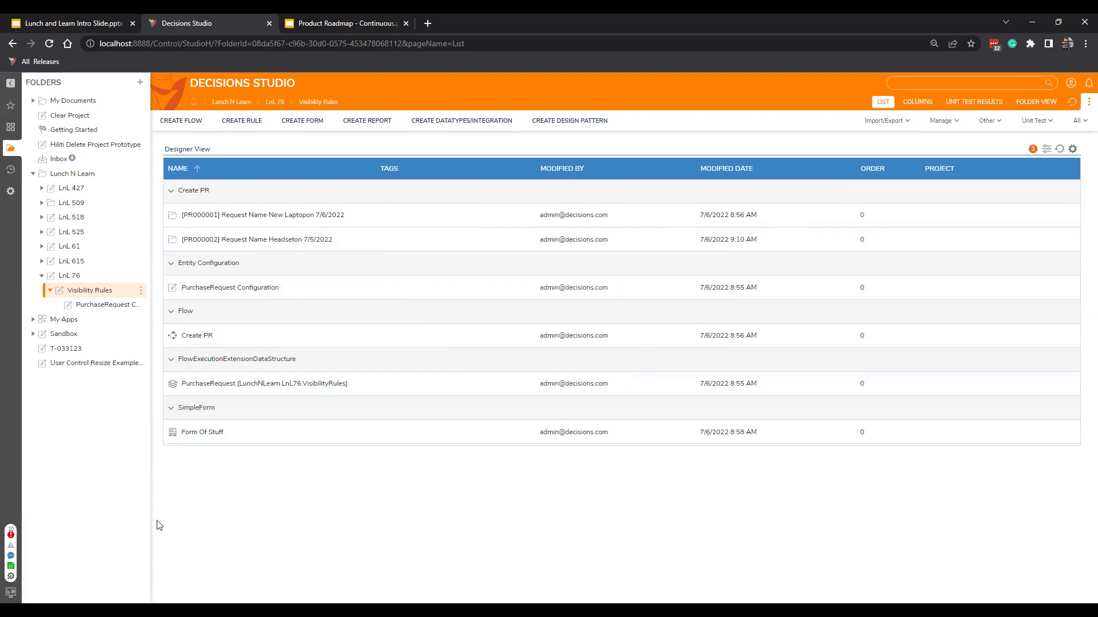
{"action": "left_click", "coordinate": [11, 579]}
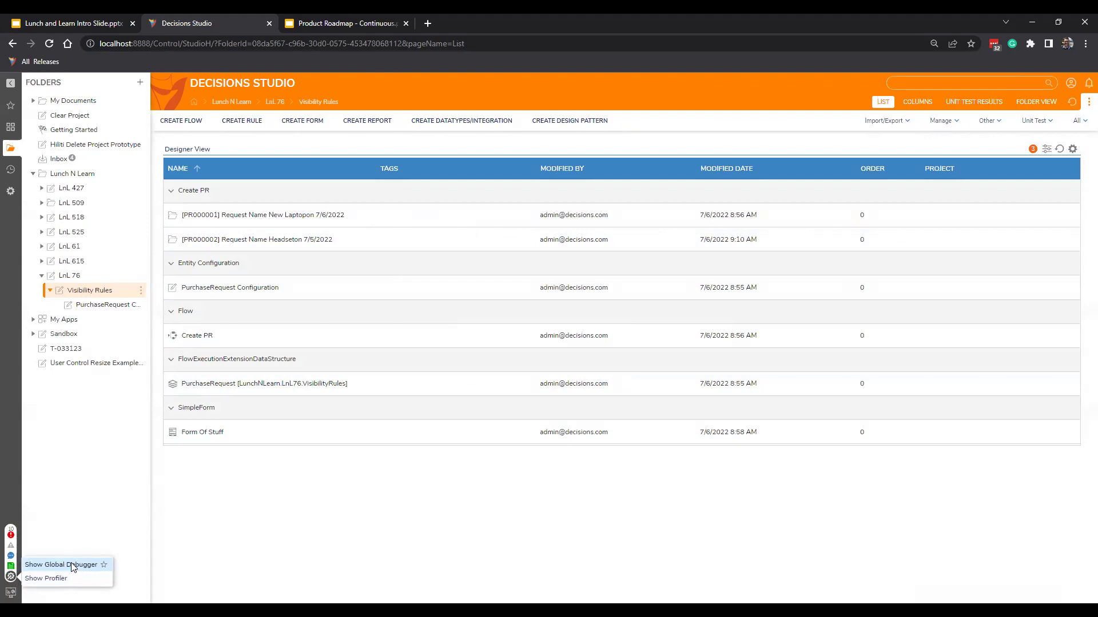
{"action": "left_click", "coordinate": [76, 564]}
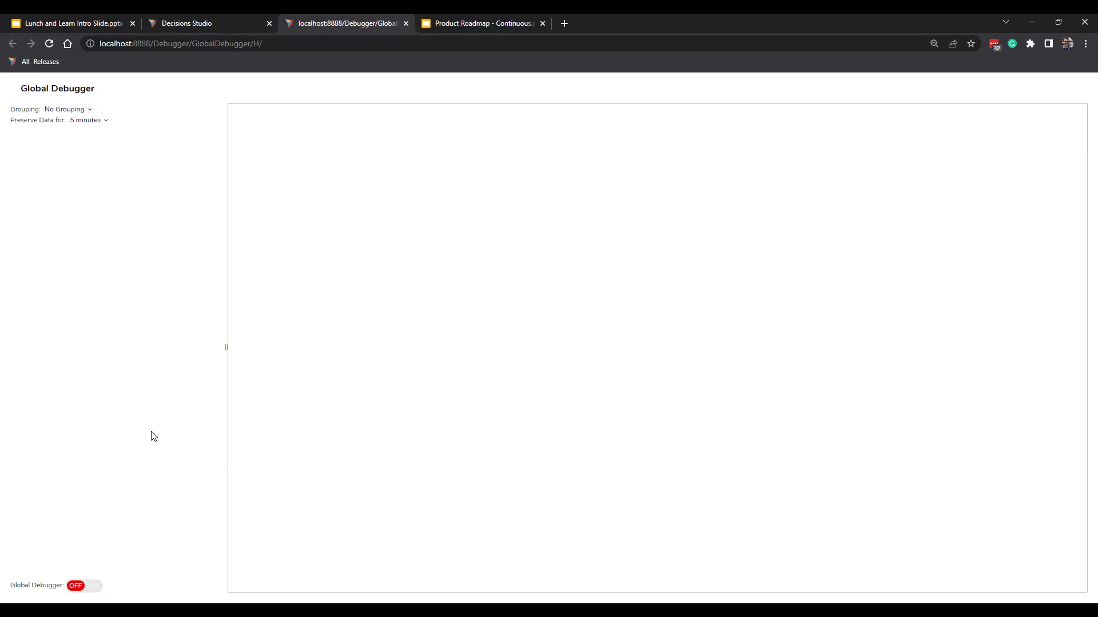
Switch the Global Debugger on and return to the Decisions Studio list.
{"action": "left_click", "coordinate": [91, 586]}
{"action": "left_click", "coordinate": [212, 16]}
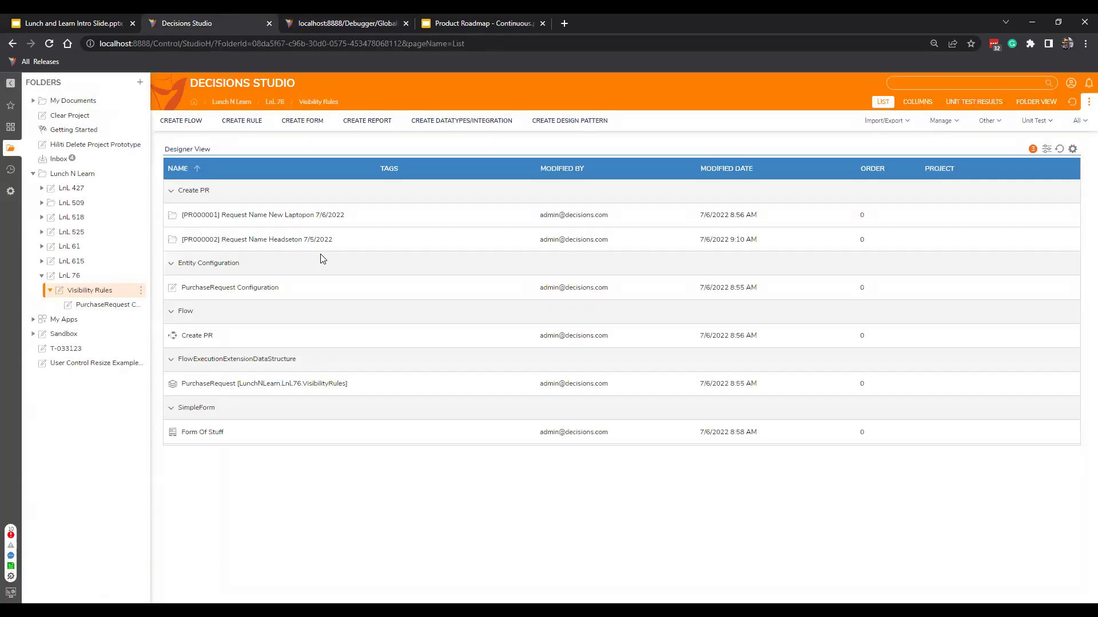
{"action": "right_click", "coordinate": [354, 241]}
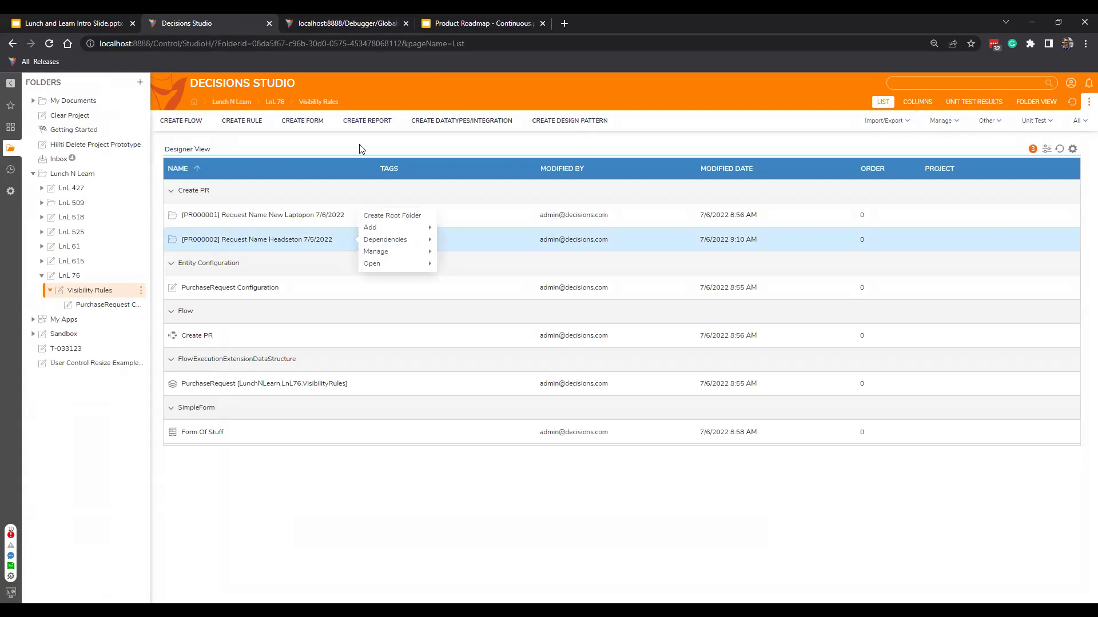
{"action": "left_click", "coordinate": [369, 19]}
{"action": "left_click", "coordinate": [84, 586]}
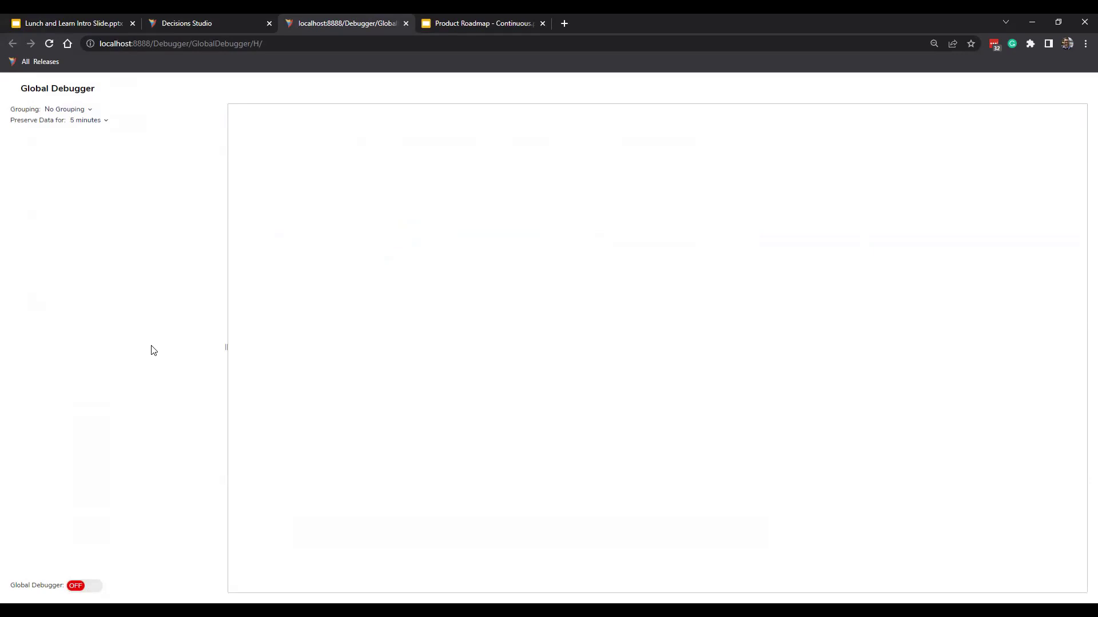
{"action": "left_click", "coordinate": [75, 587]}
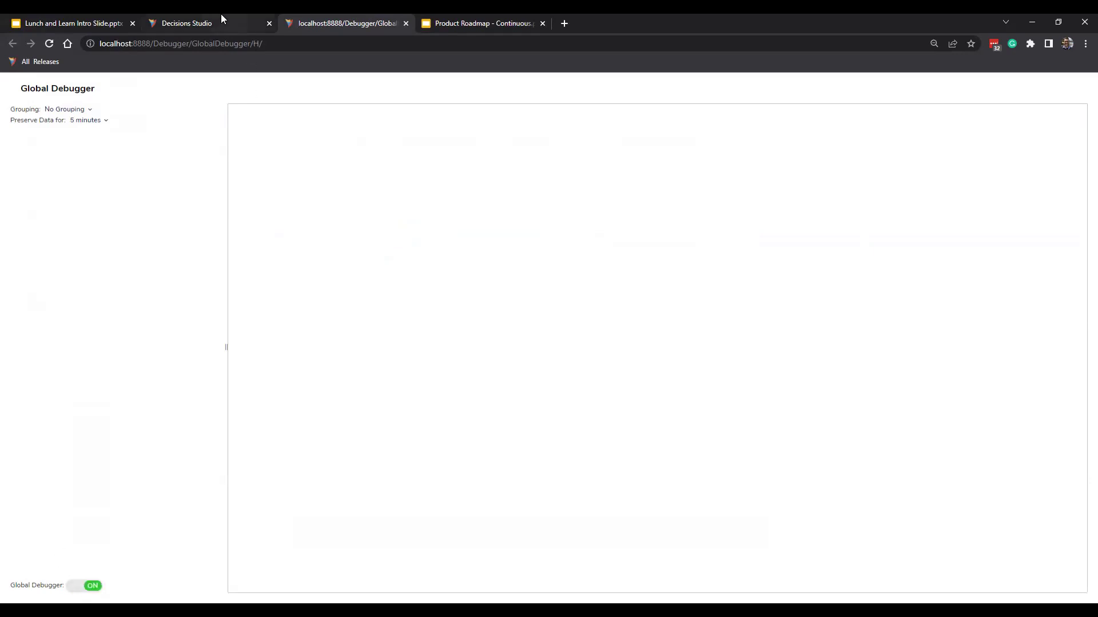
{"action": "left_click", "coordinate": [221, 19]}
Run Create PR with Amount 30000 and a suggested Name, creating PR000003.
{"action": "left_click", "coordinate": [329, 270]}
{"action": "left_click", "coordinate": [632, 264]}
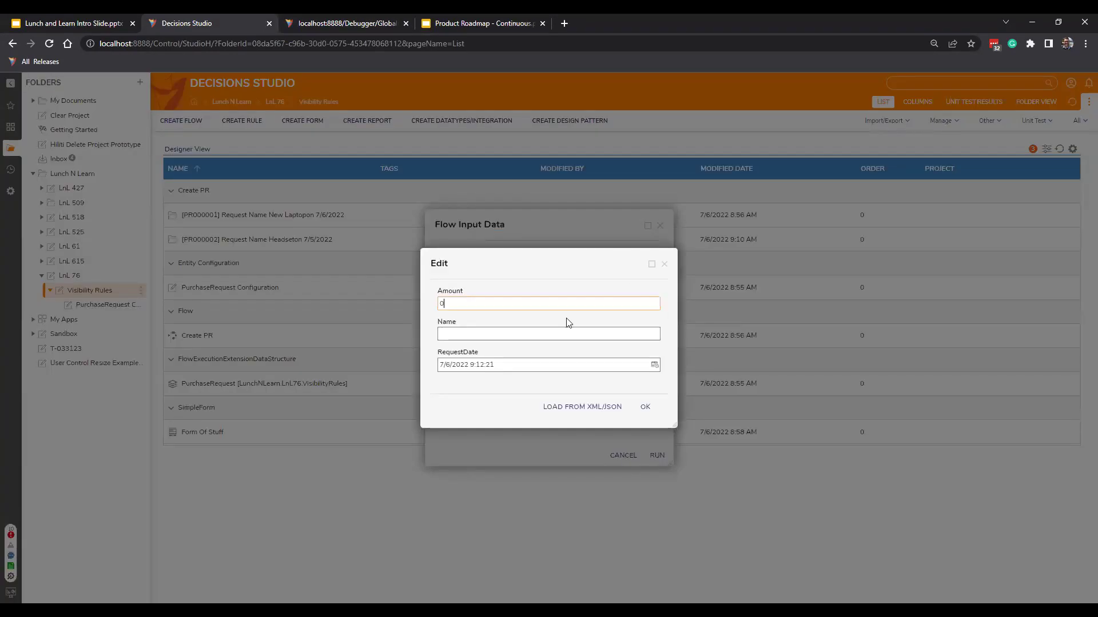
{"action": "type", "text": "30000"}
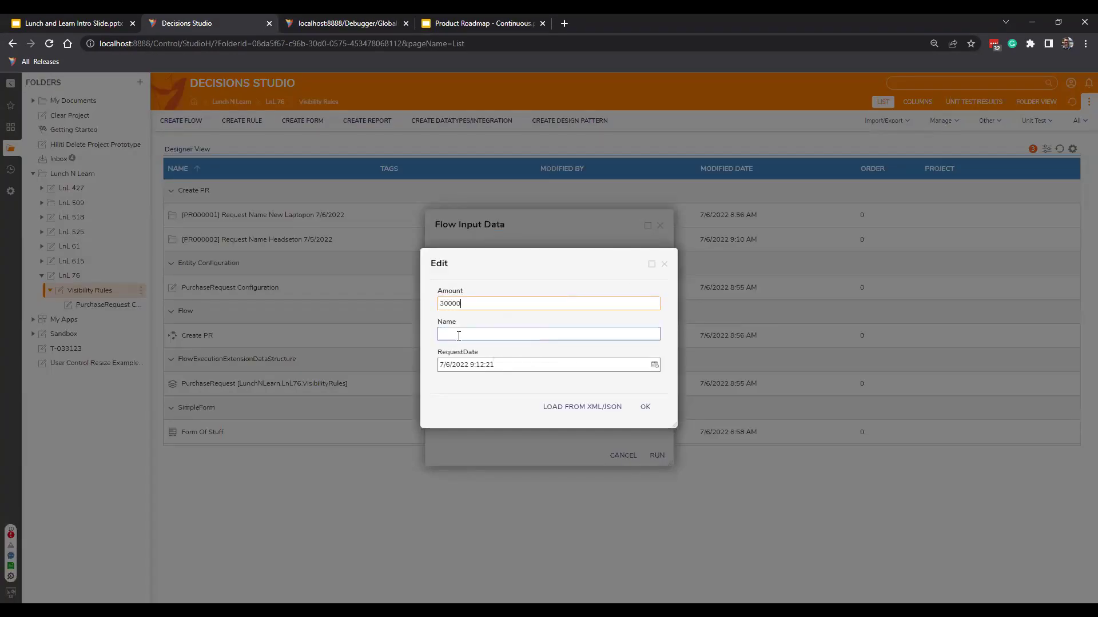
{"action": "left_click", "coordinate": [458, 336]}
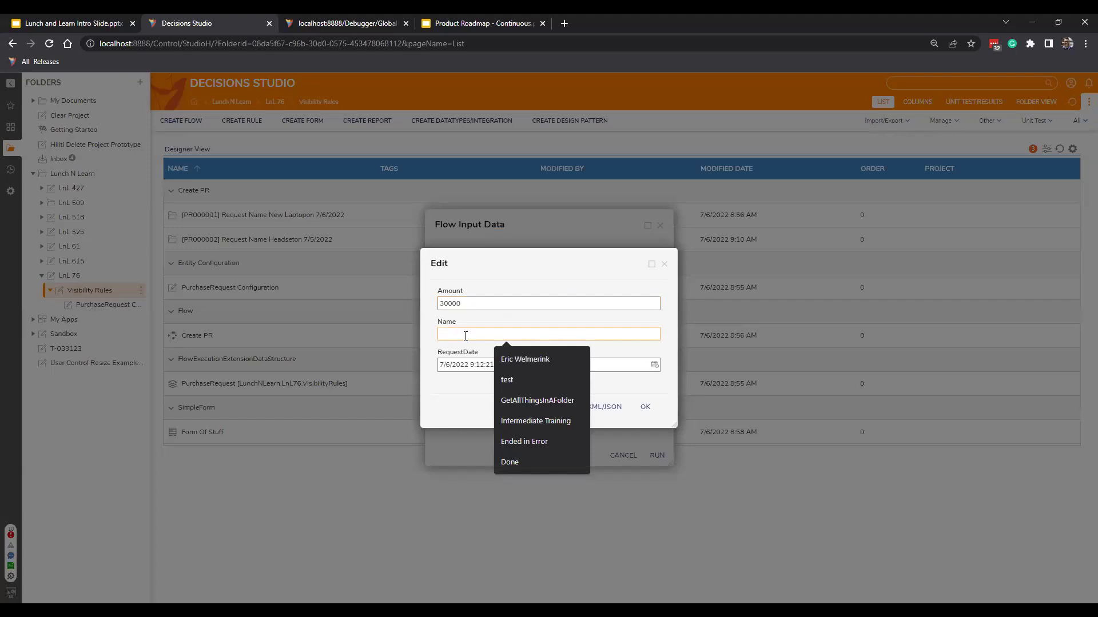
{"action": "left_click", "coordinate": [507, 380]}
{"action": "left_click", "coordinate": [645, 407]}
{"action": "left_click", "coordinate": [656, 455]}
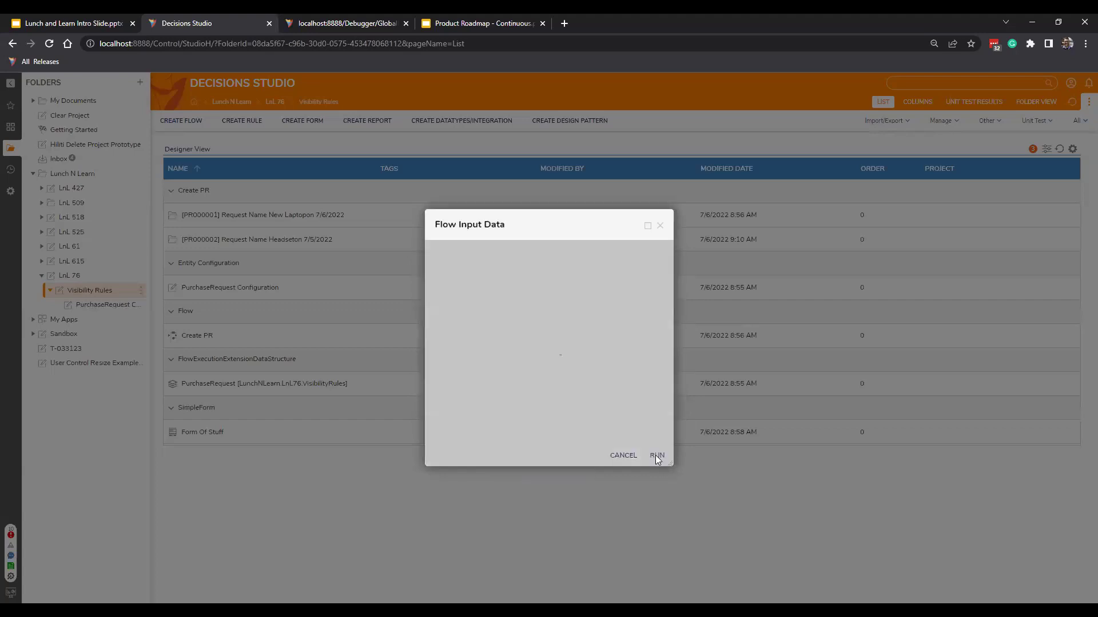
Stop debugging and inspect the captured Create PR and GetIconForAnyEntity run diagrams.
{"action": "left_click", "coordinate": [338, 23]}
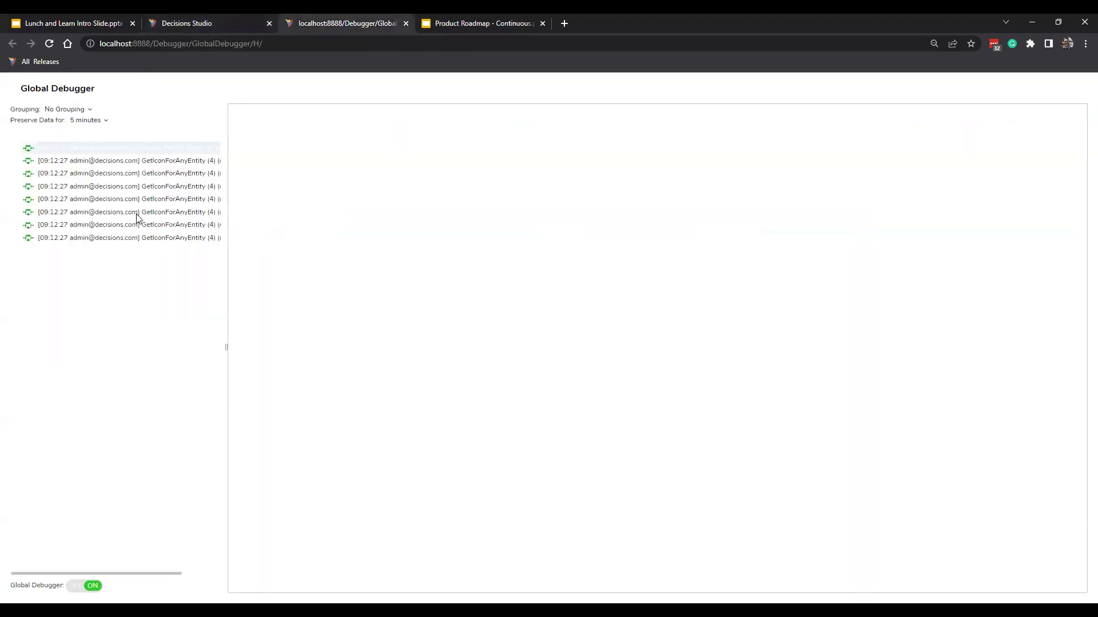
{"action": "left_click", "coordinate": [92, 585]}
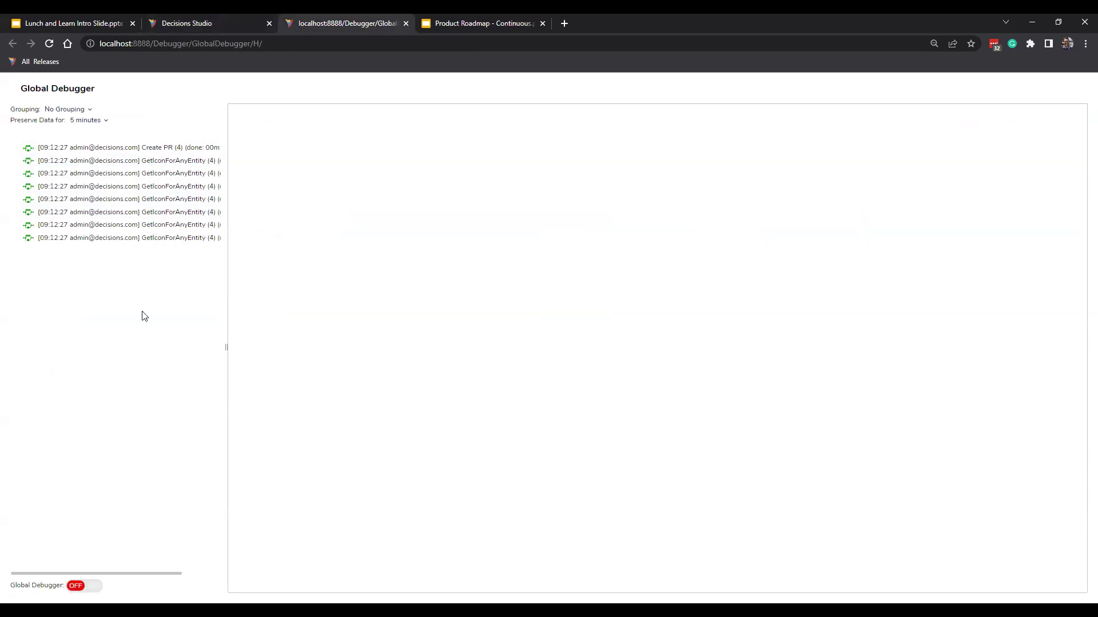
{"action": "left_click", "coordinate": [188, 149]}
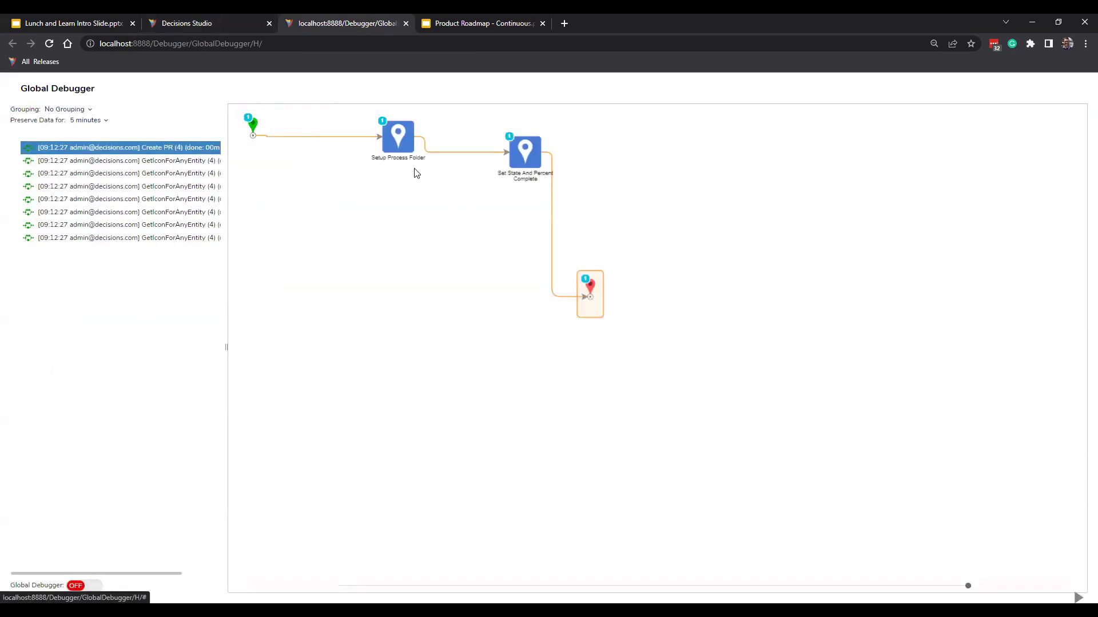
{"action": "left_click", "coordinate": [171, 186]}
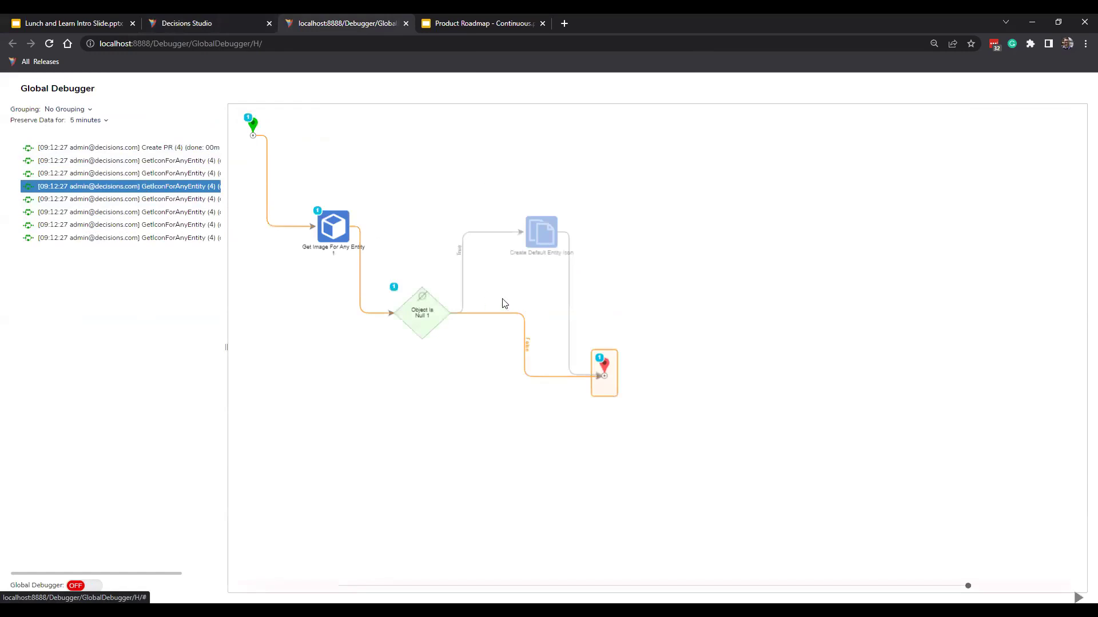
{"action": "left_click", "coordinate": [163, 214]}
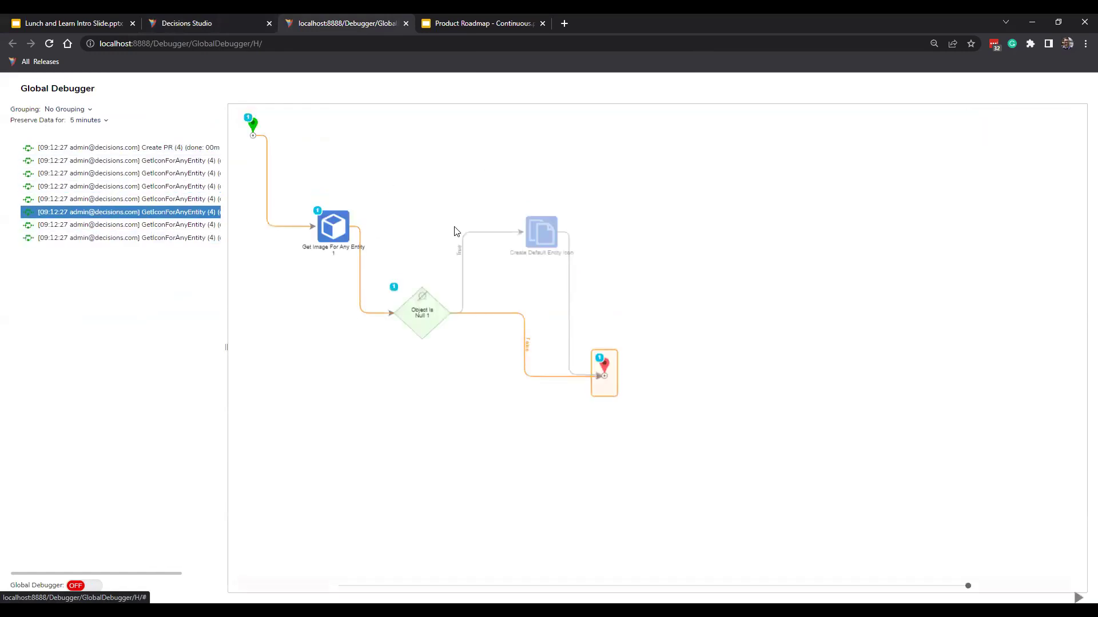
{"action": "left_click", "coordinate": [171, 147]}
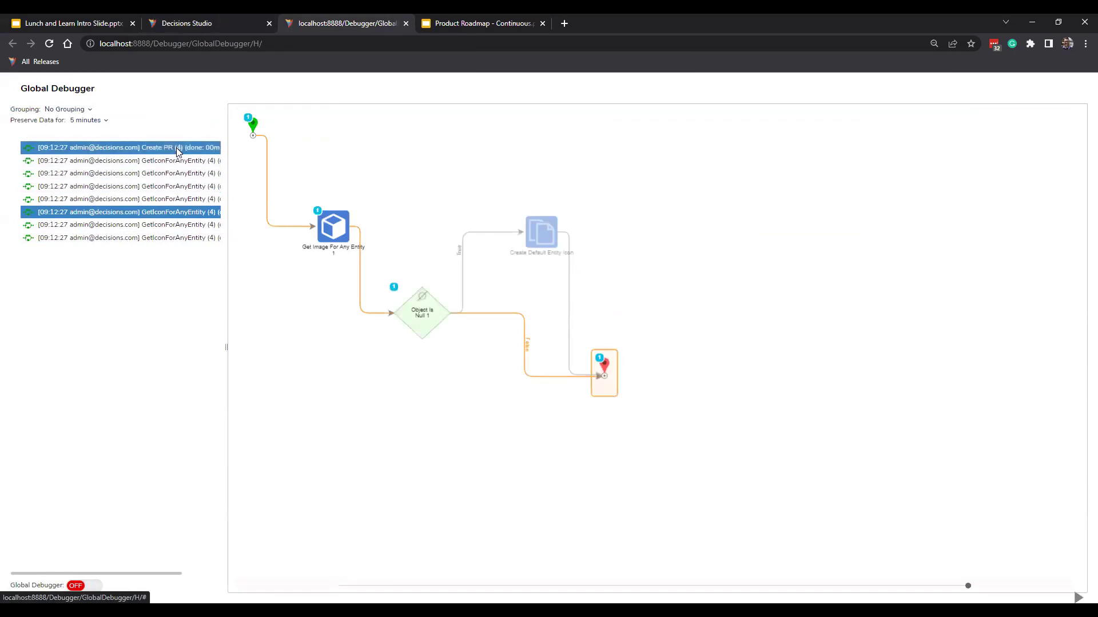
Delete the 'Only Show Check Details if Account is ERIC' rule from PurchaseRequest Configuration.
{"action": "left_click", "coordinate": [223, 17]}
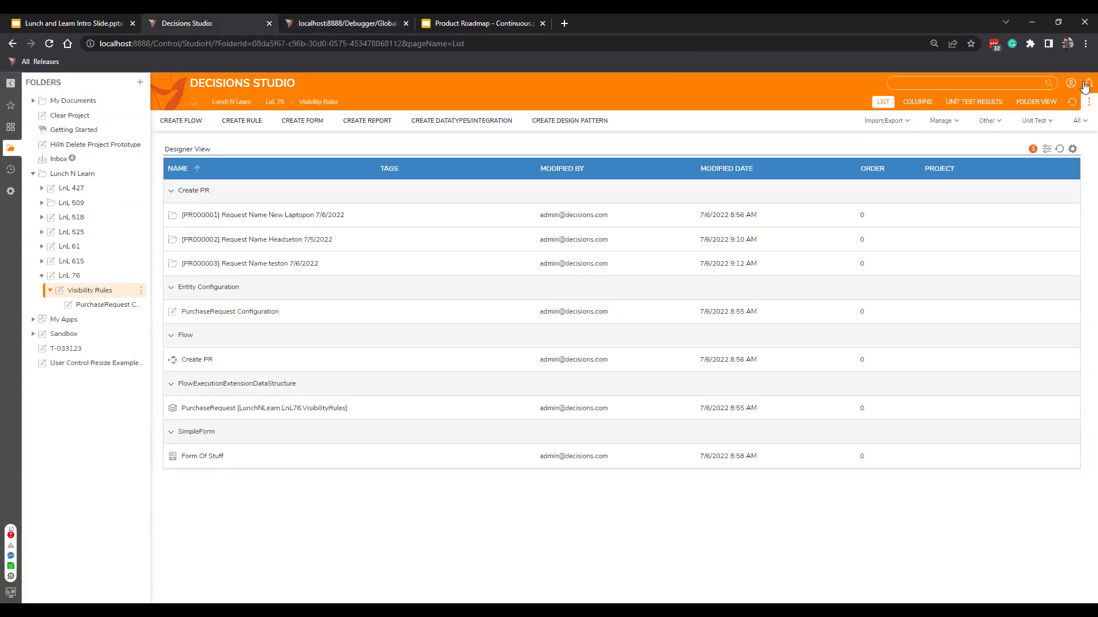
{"action": "left_click", "coordinate": [107, 308]}
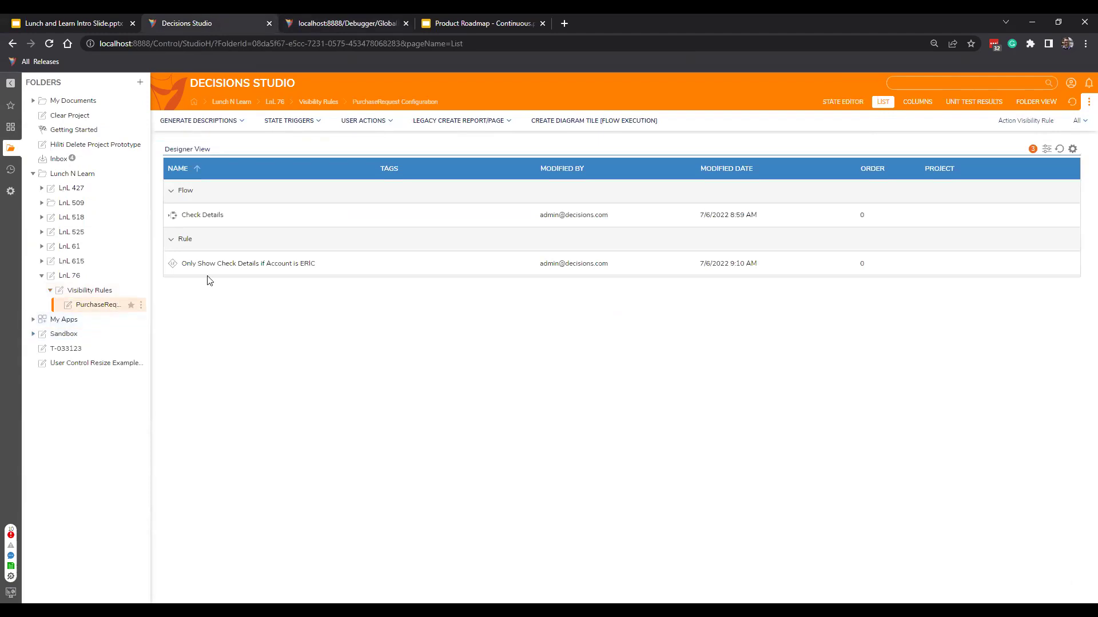
{"action": "right_click", "coordinate": [360, 268]}
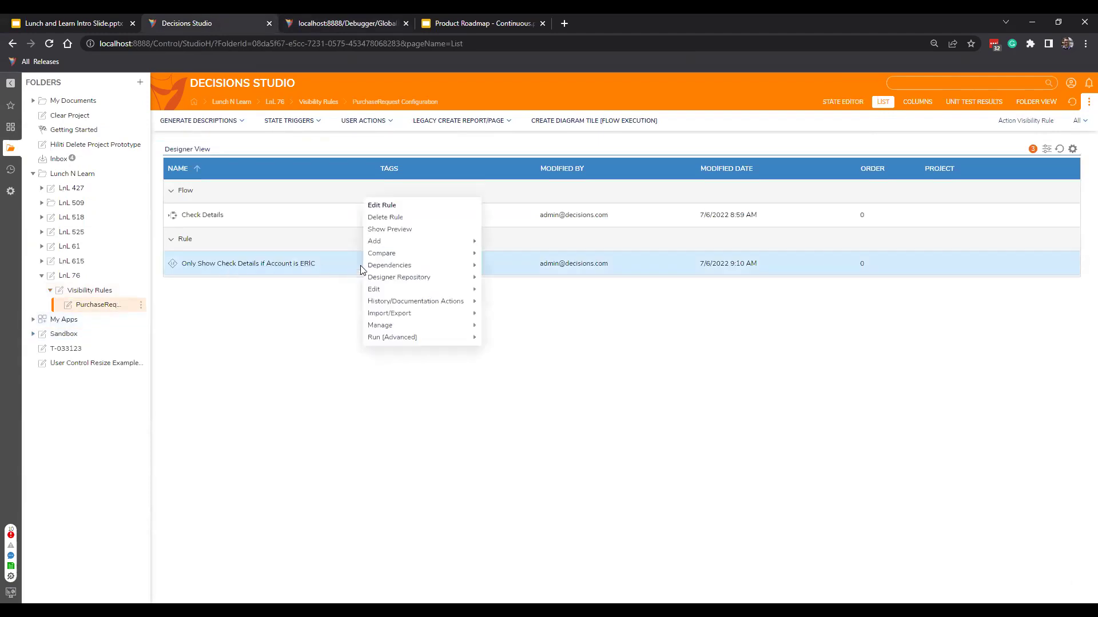
{"action": "left_click", "coordinate": [386, 218]}
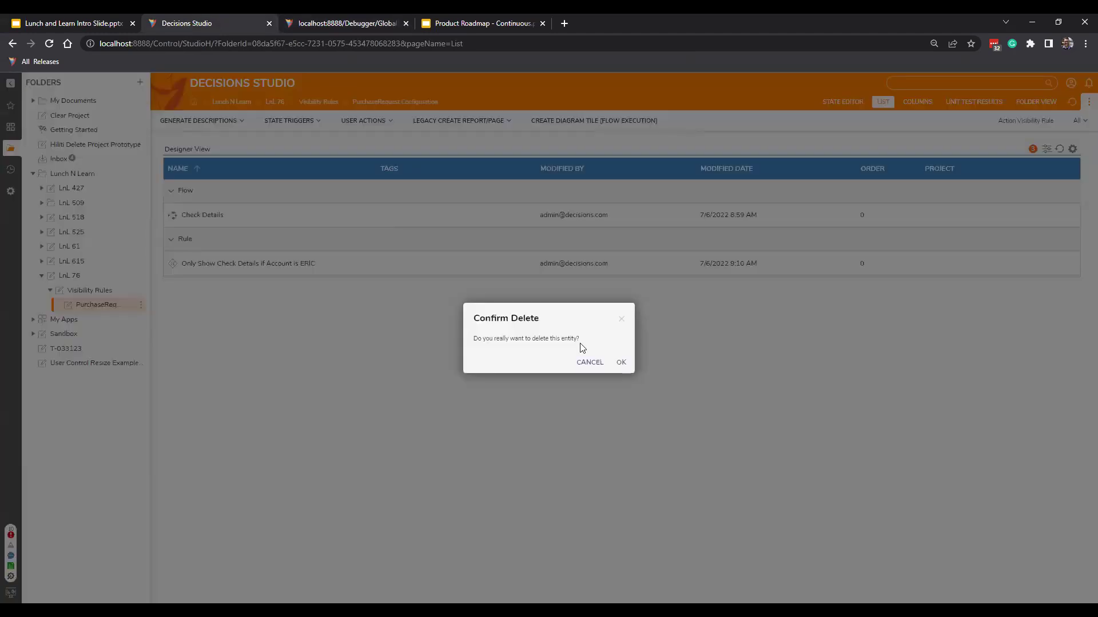
{"action": "left_click", "coordinate": [619, 364]}
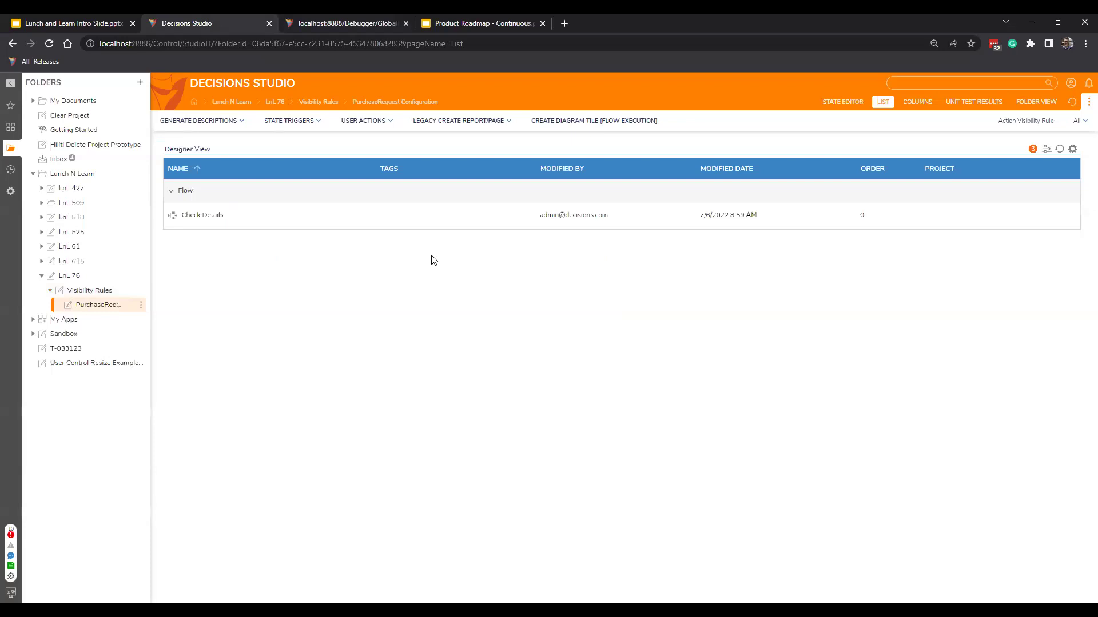
Review the Check Details flow's Show Form step, save and close the flow.
{"action": "right_click", "coordinate": [327, 215]}
{"action": "left_click", "coordinate": [360, 57]}
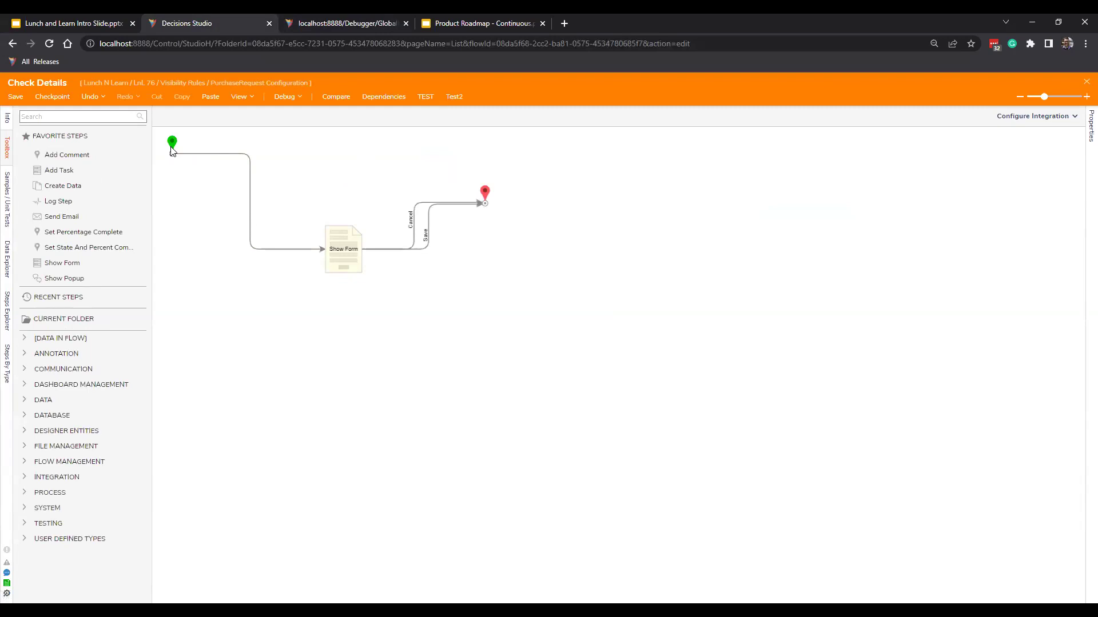
{"action": "left_click", "coordinate": [346, 252]}
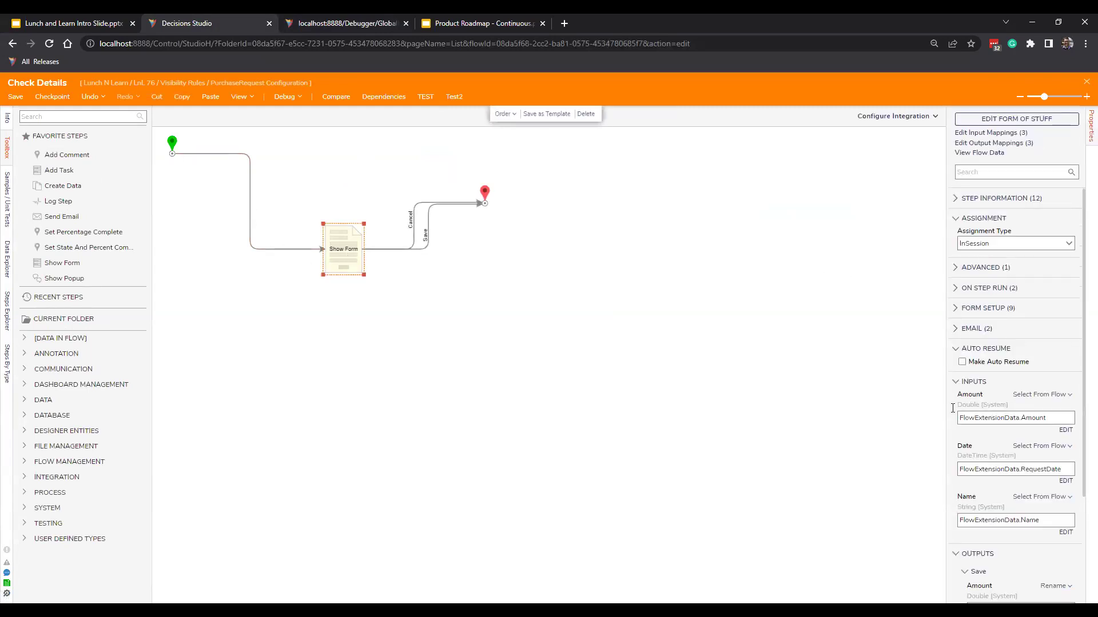
{"action": "left_click", "coordinate": [16, 96]}
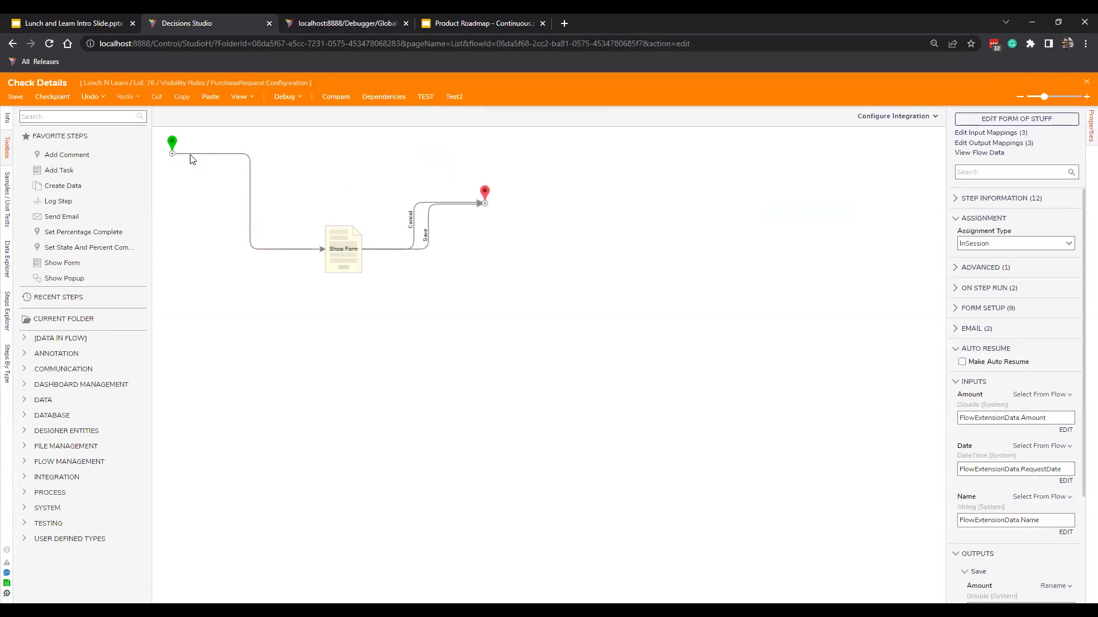
{"action": "left_click", "coordinate": [745, 329]}
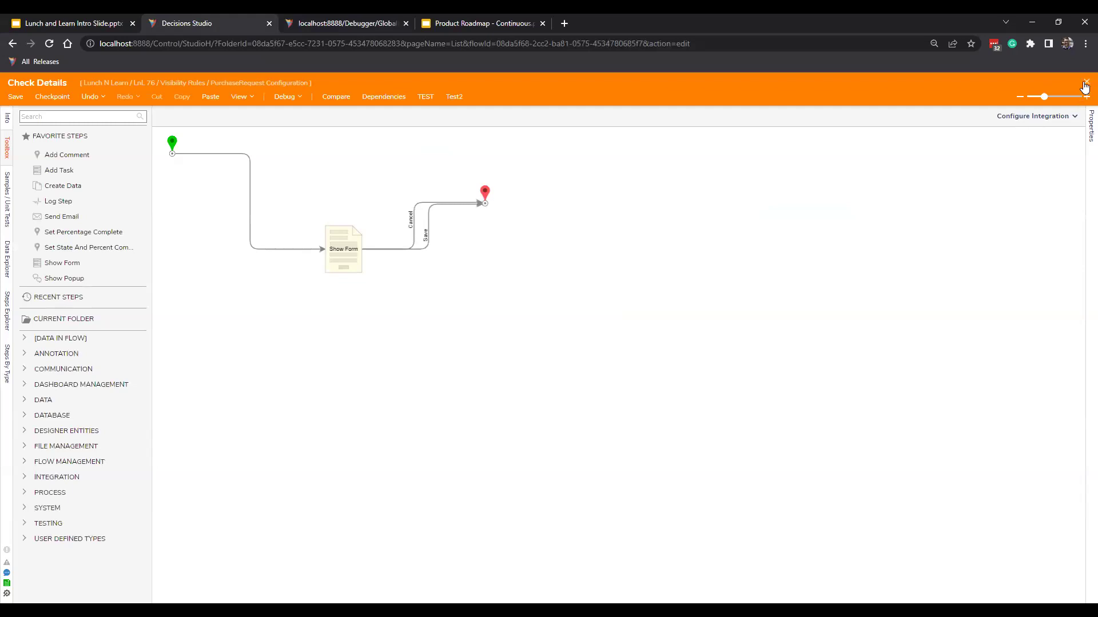
{"action": "left_click", "coordinate": [1087, 81]}
{"action": "left_click", "coordinate": [105, 291]}
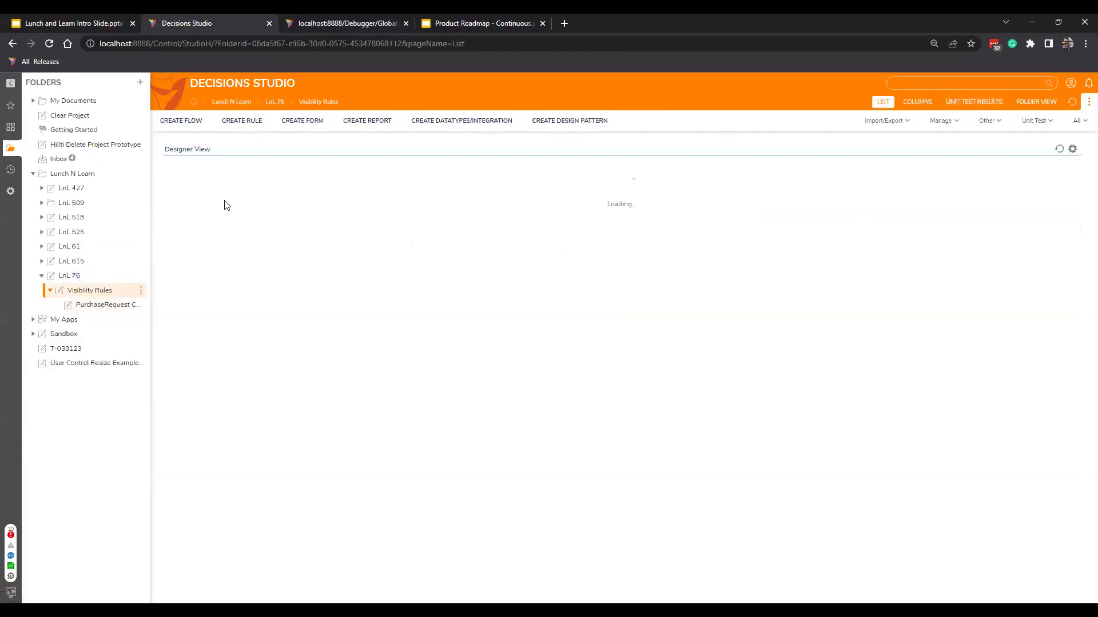
{"action": "right_click", "coordinate": [265, 215]}
{"action": "right_click", "coordinate": [246, 264]}
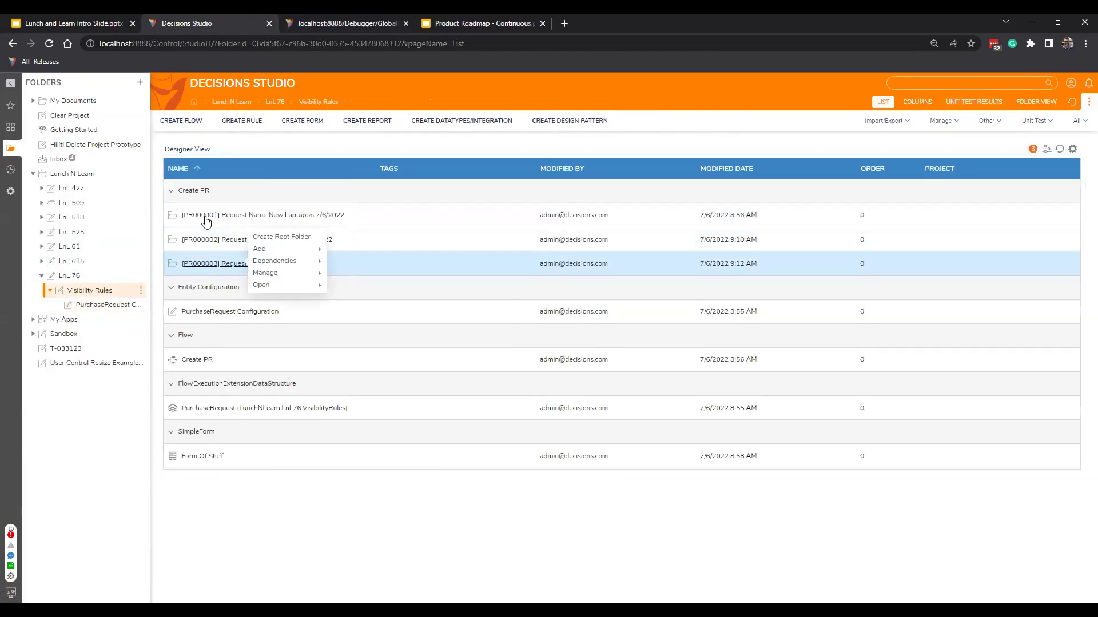
{"action": "left_click", "coordinate": [162, 93]}
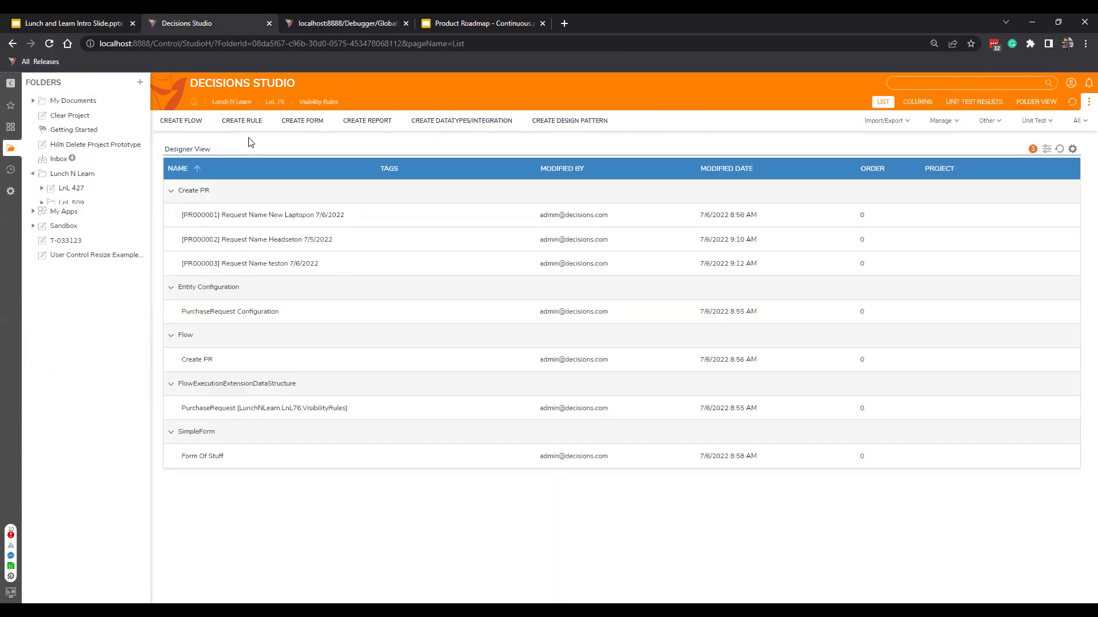
{"action": "right_click", "coordinate": [270, 240]}
{"action": "double_click", "coordinate": [271, 266]}
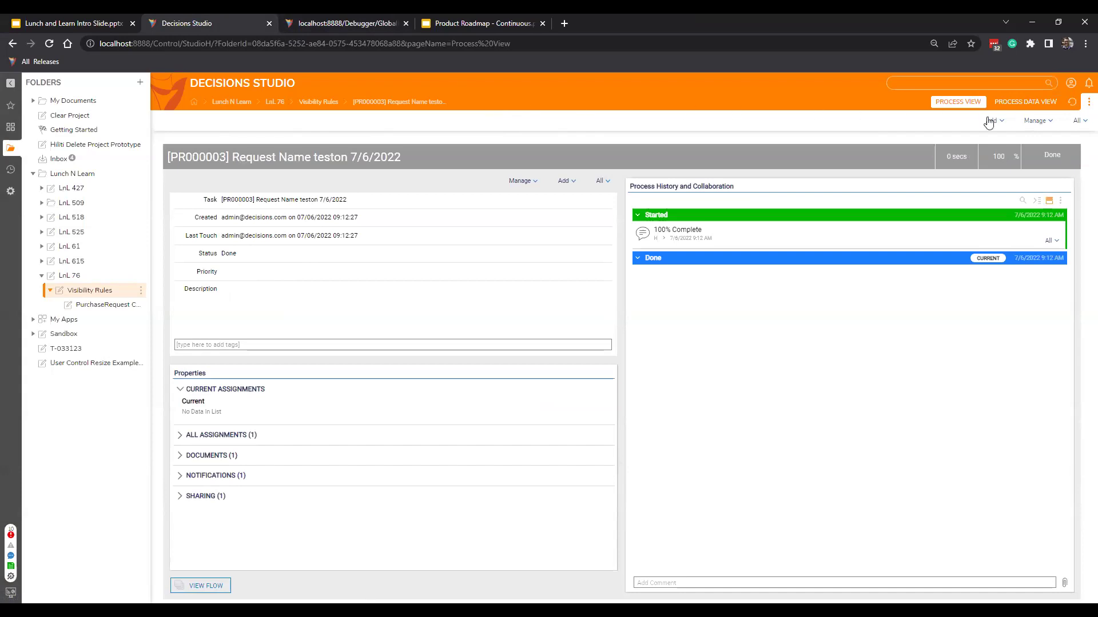
{"action": "left_click", "coordinate": [1077, 121]}
{"action": "left_click", "coordinate": [1047, 121]}
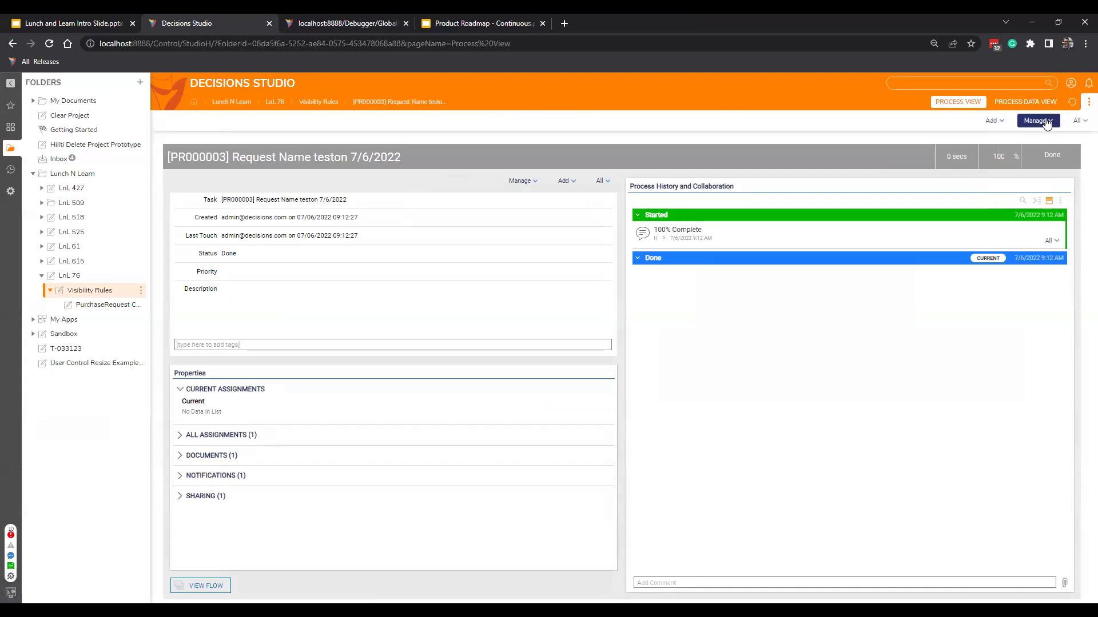
{"action": "left_click", "coordinate": [992, 123]}
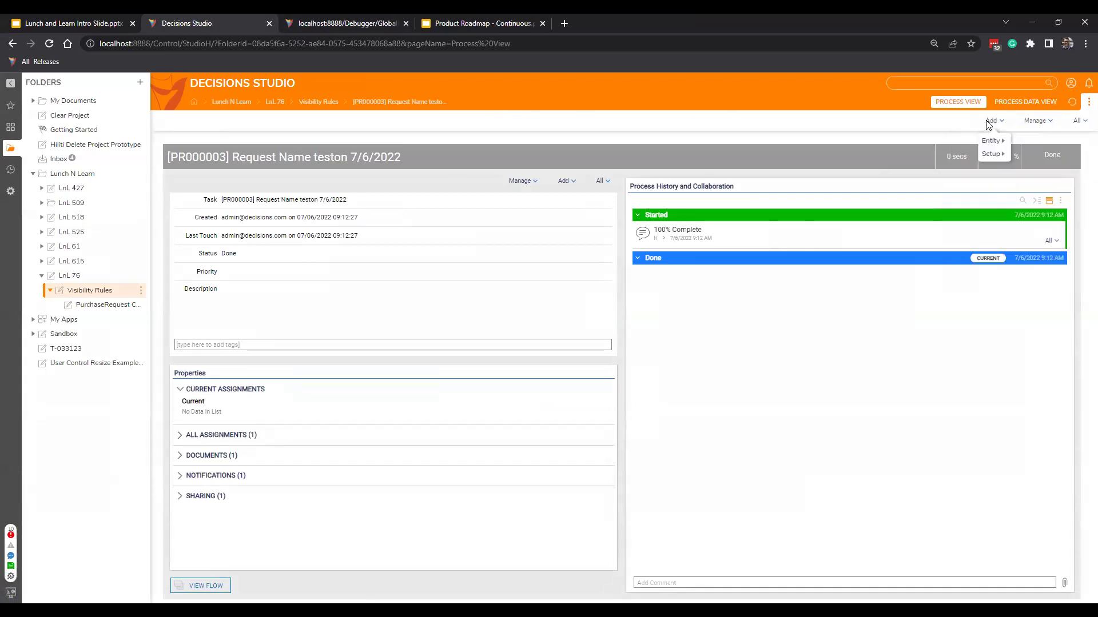
{"action": "left_click", "coordinate": [86, 292]}
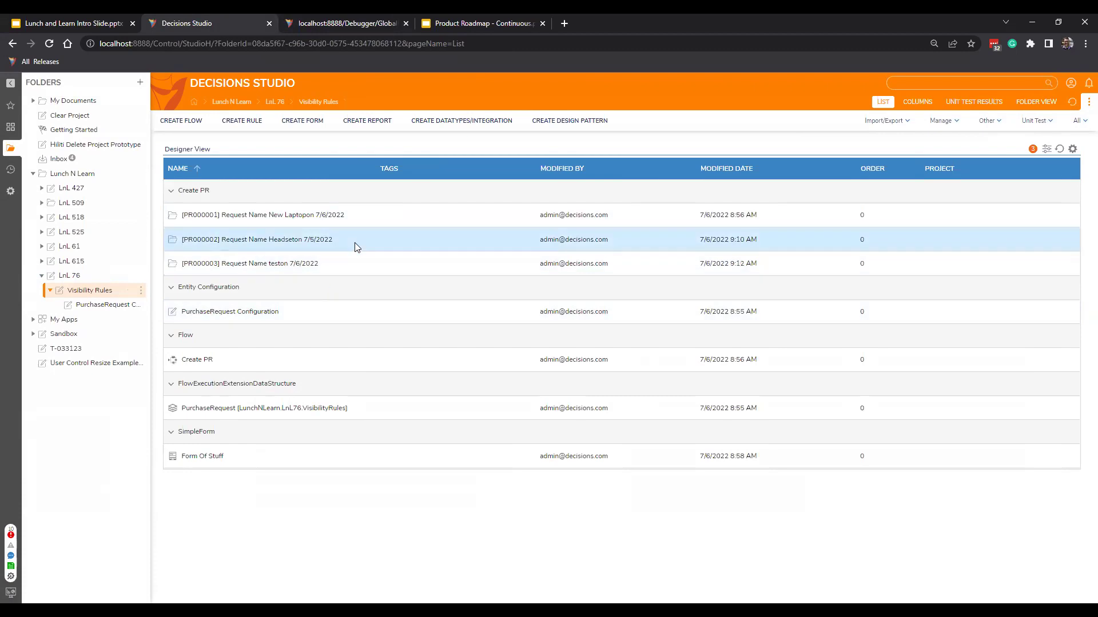
Create a report named 'Purchase Request Report' using the Purchase Request data source.
{"action": "left_click", "coordinate": [367, 125]}
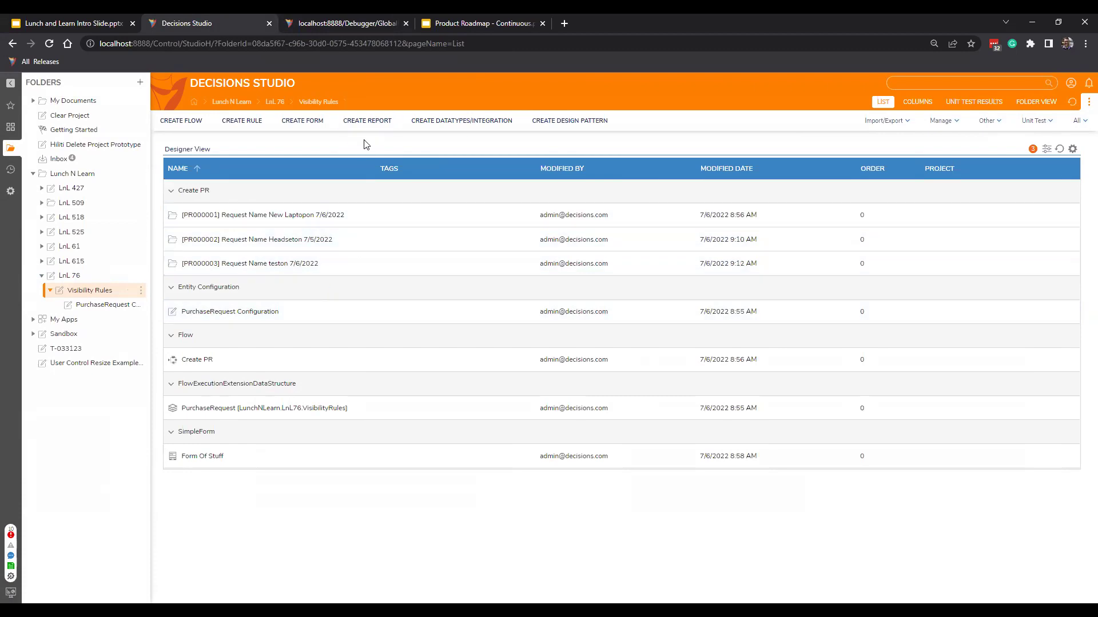
{"action": "left_click", "coordinate": [510, 282]}
{"action": "triple_click", "coordinate": [533, 298]}
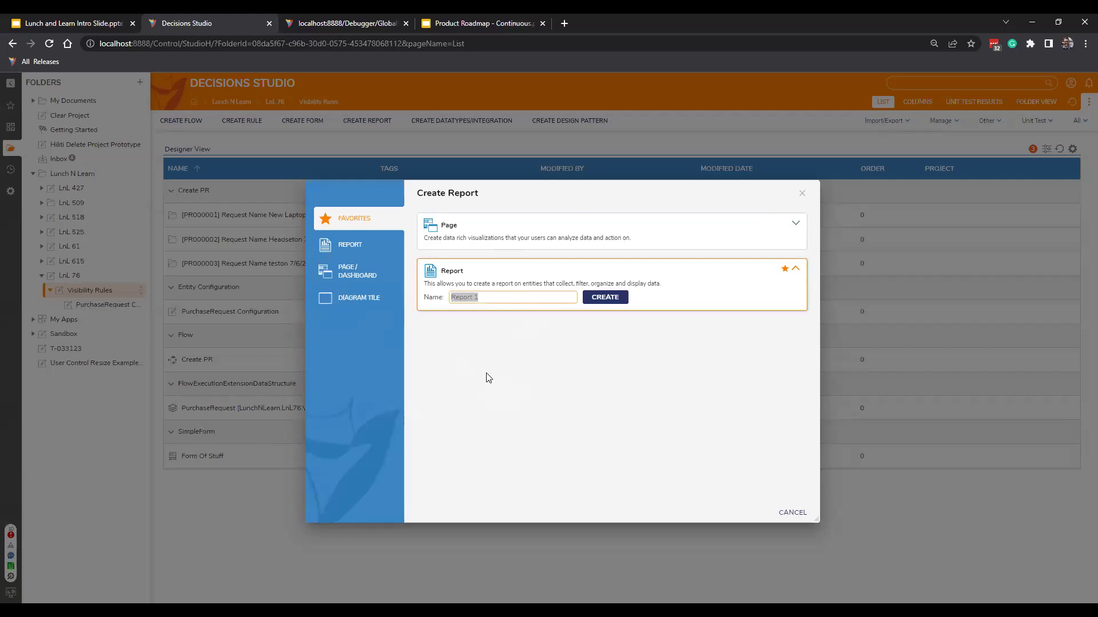
{"action": "key", "text": "BackSpace"}
{"action": "type", "text": "Purchase Request Report"}
{"action": "left_click", "coordinate": [616, 297]}
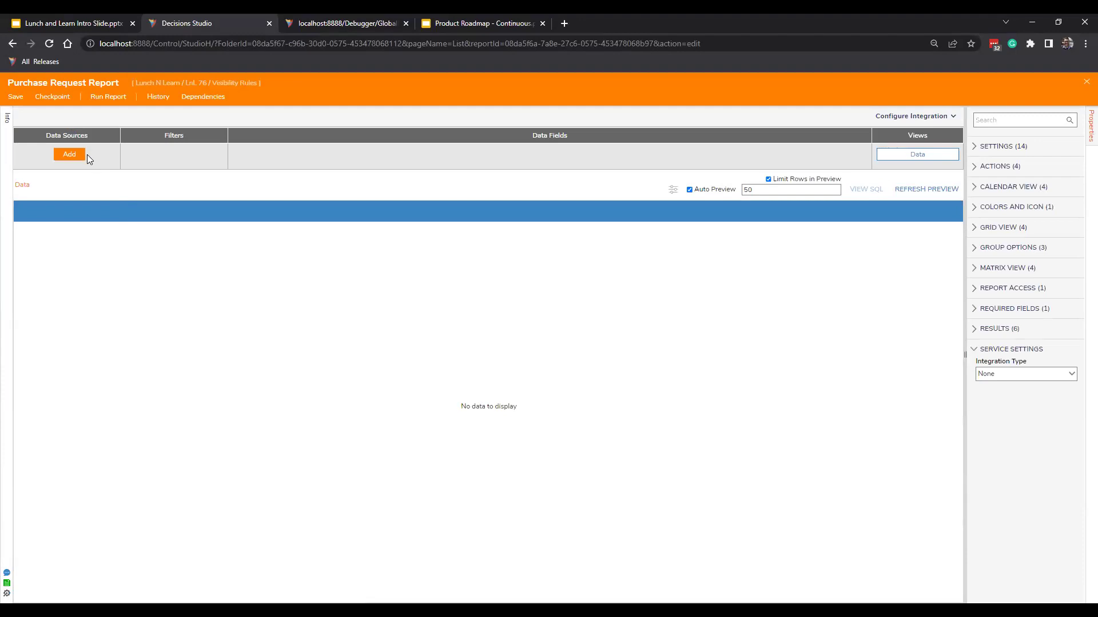
{"action": "left_click", "coordinate": [83, 154]}
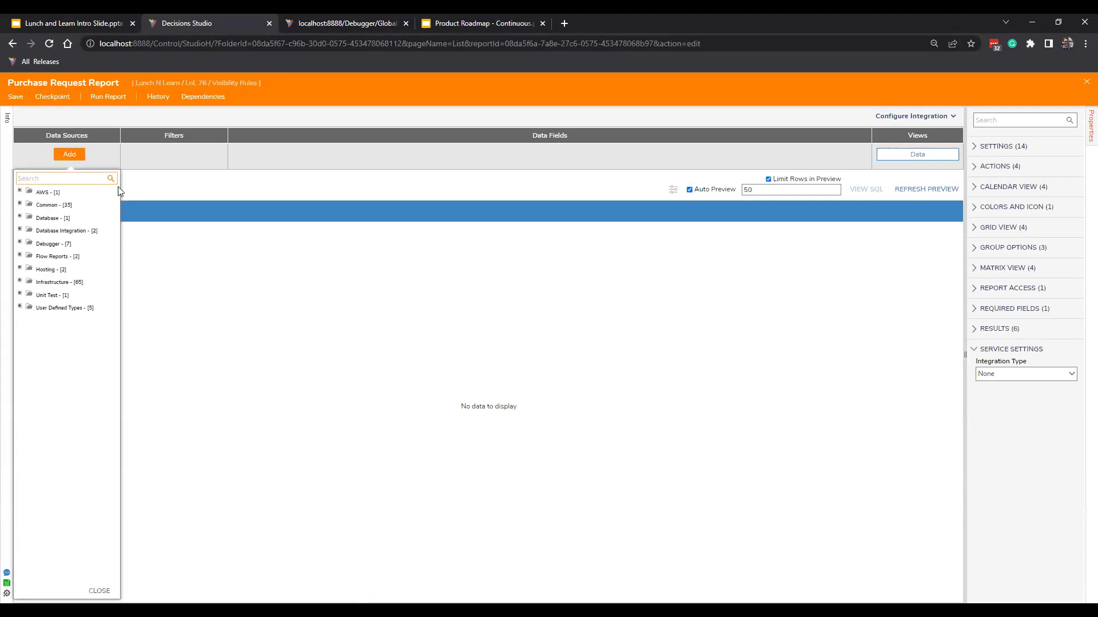
{"action": "type", "text": "purchase"}
{"action": "left_click", "coordinate": [54, 193]}
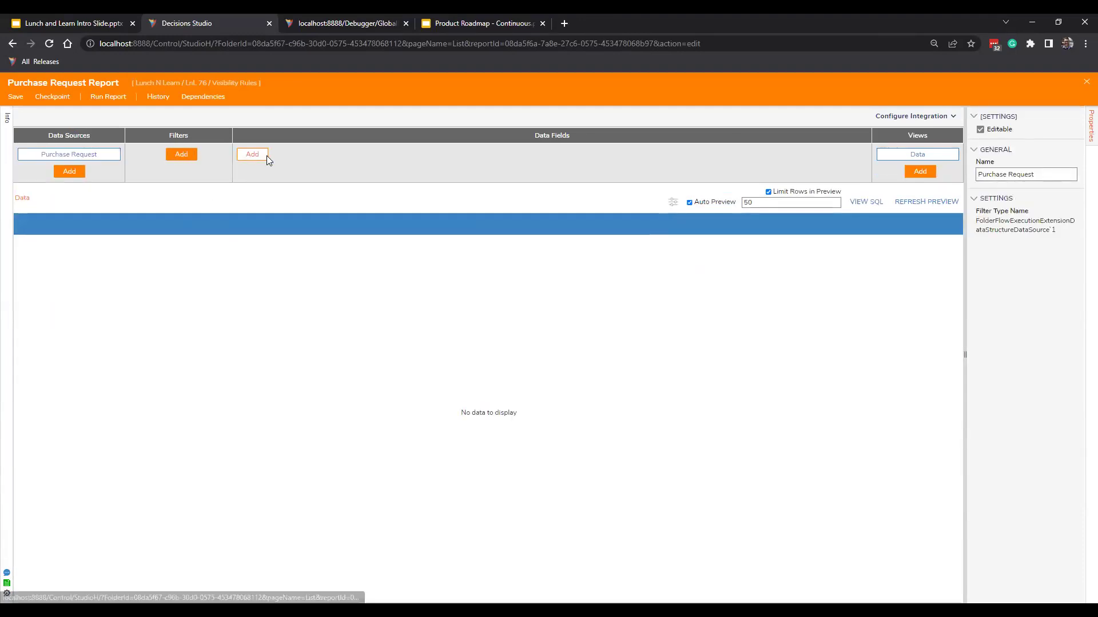
Add Name, Amount and Request Date columns to the report and save it.
{"action": "left_click", "coordinate": [260, 155]}
{"action": "scroll", "coordinate": [522, 404], "scroll_direction": "down", "scroll_amount": 10}
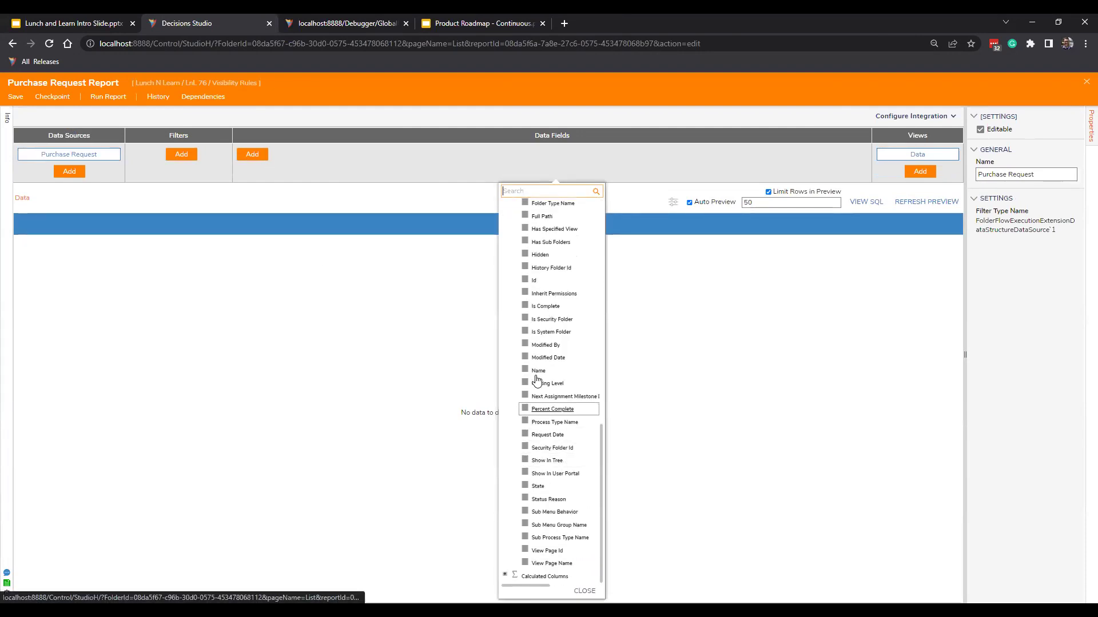
{"action": "left_click", "coordinate": [589, 371]}
{"action": "scroll", "coordinate": [568, 365], "scroll_direction": "up", "scroll_amount": 10}
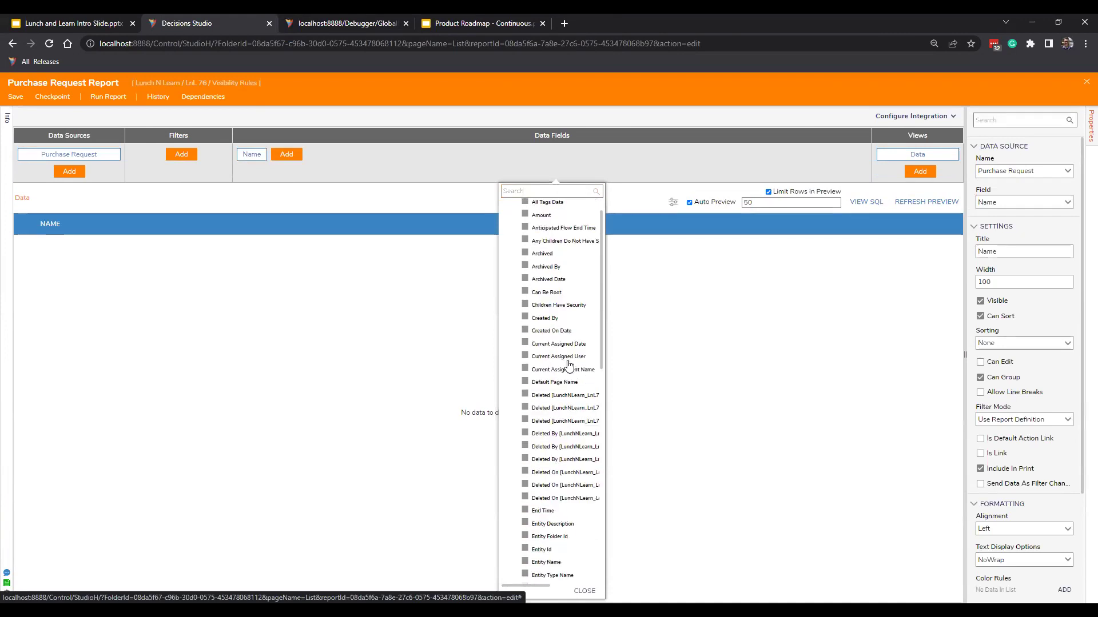
{"action": "left_click", "coordinate": [526, 243]}
{"action": "scroll", "coordinate": [531, 320], "scroll_direction": "down", "scroll_amount": 6}
{"action": "scroll", "coordinate": [531, 320], "scroll_direction": "down", "scroll_amount": 5}
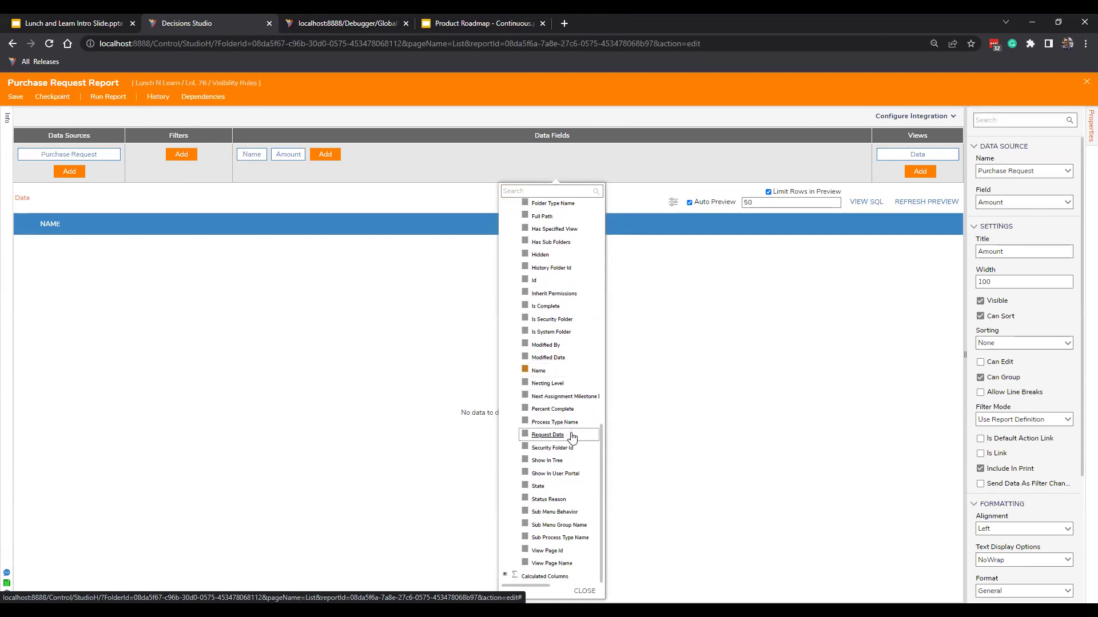
{"action": "scroll", "coordinate": [550, 497], "scroll_direction": "up", "scroll_amount": 2}
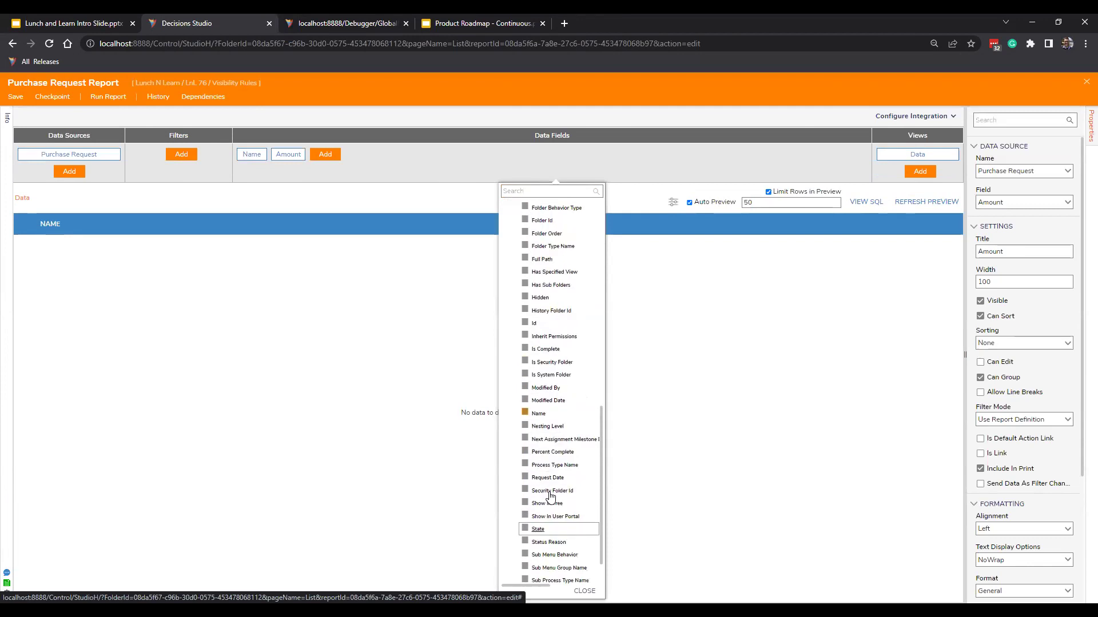
{"action": "scroll", "coordinate": [554, 498], "scroll_direction": "up", "scroll_amount": 3}
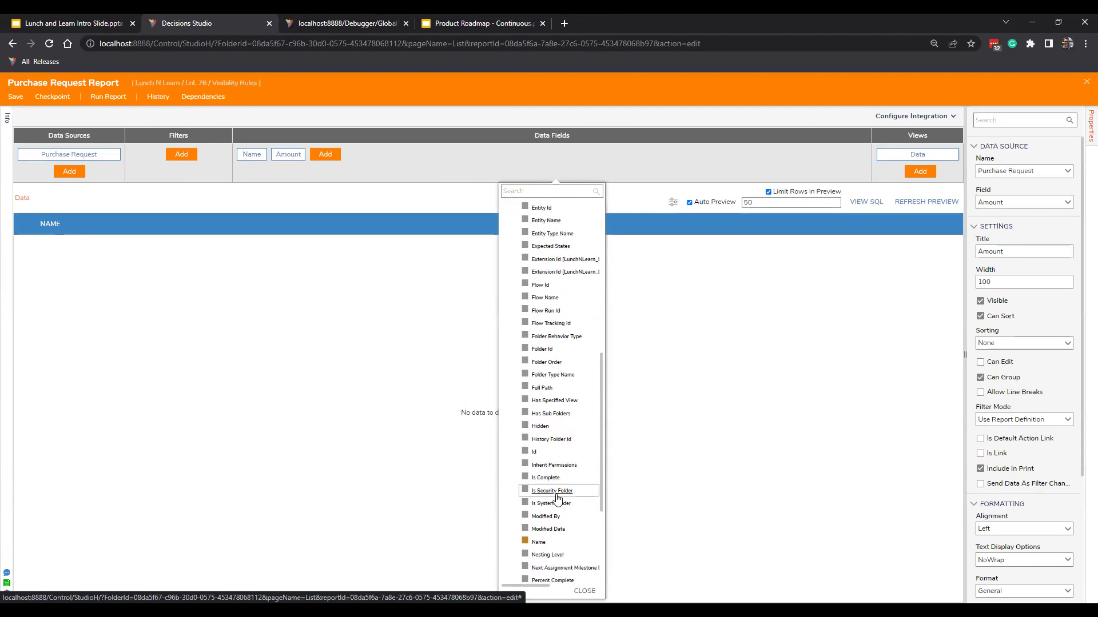
{"action": "scroll", "coordinate": [550, 487], "scroll_direction": "down", "scroll_amount": 3}
{"action": "scroll", "coordinate": [551, 487], "scroll_direction": "down", "scroll_amount": 2}
{"action": "left_click", "coordinate": [542, 435]}
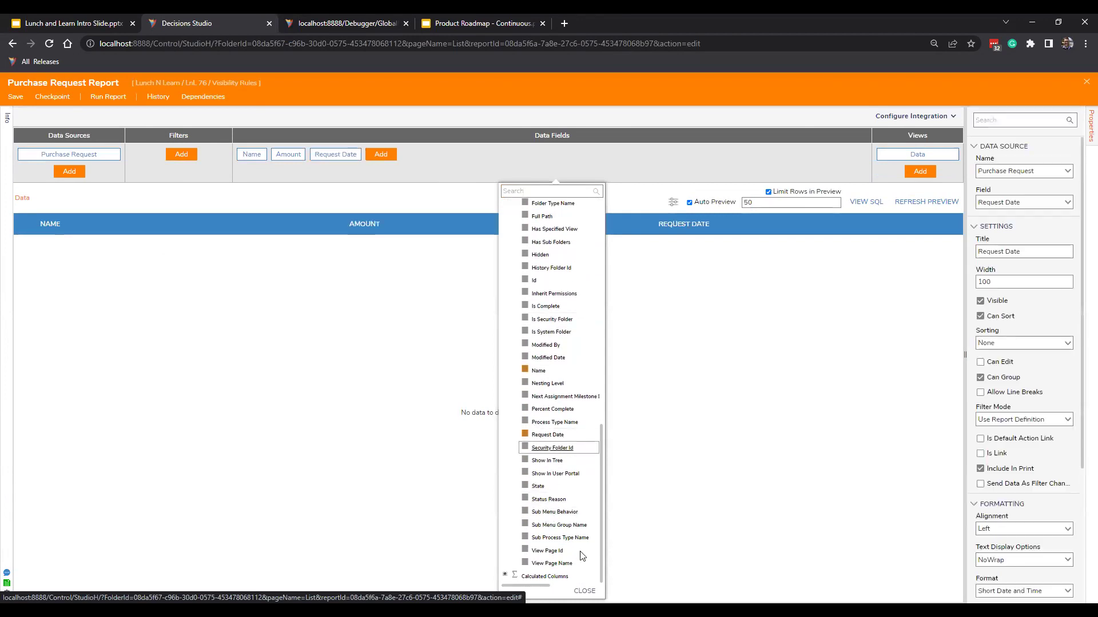
{"action": "scroll", "coordinate": [565, 498], "scroll_direction": "right", "scroll_amount": 3}
{"action": "left_click", "coordinate": [583, 591]}
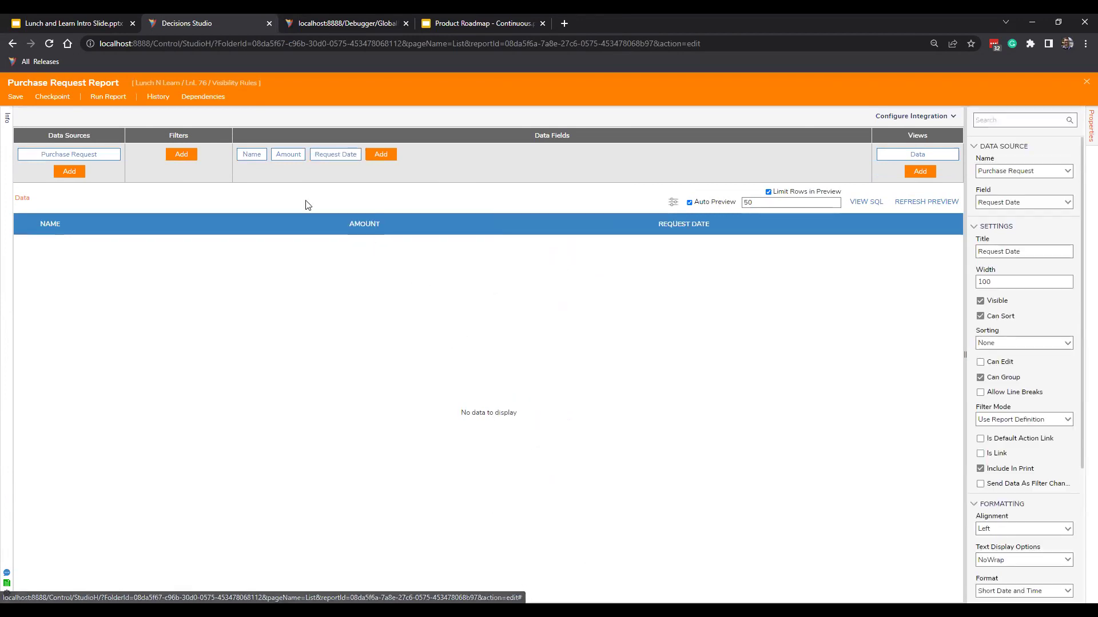
{"action": "key", "text": "ctrl+s"}
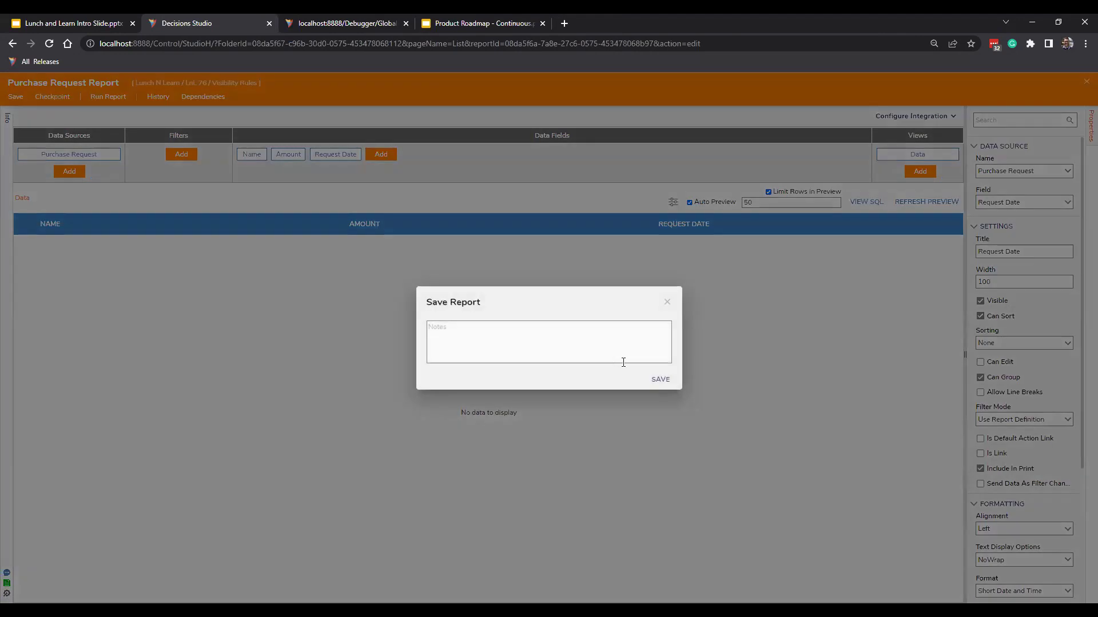
{"action": "key", "text": "Return"}
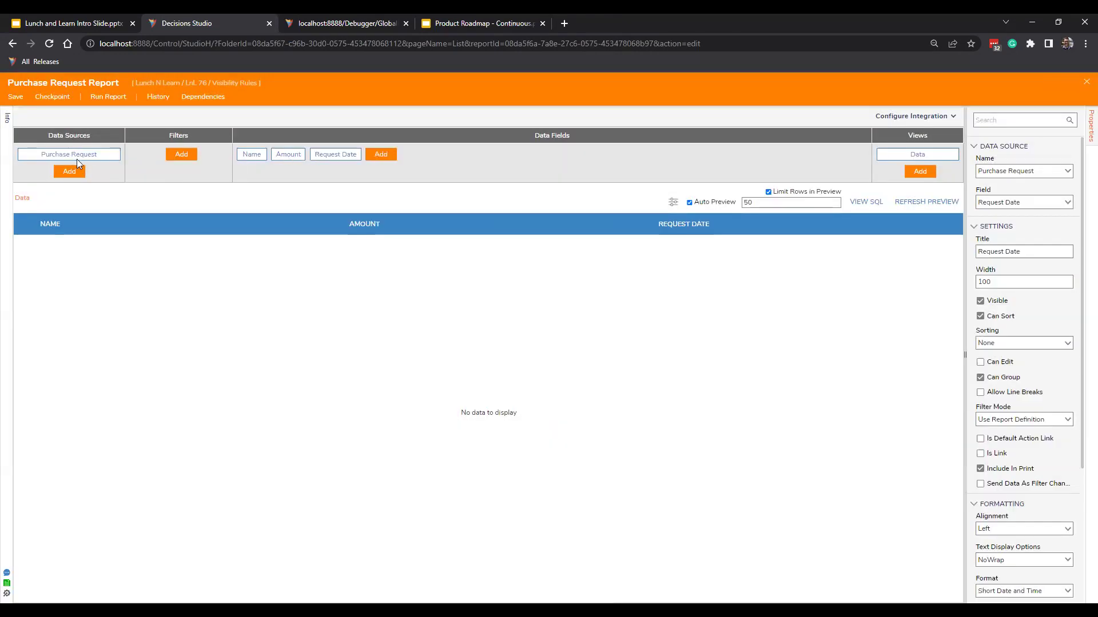
In Create PR, enable Setup Process Folder extension data using the Visibility Rules purchase request type.
{"action": "left_click", "coordinate": [1086, 81]}
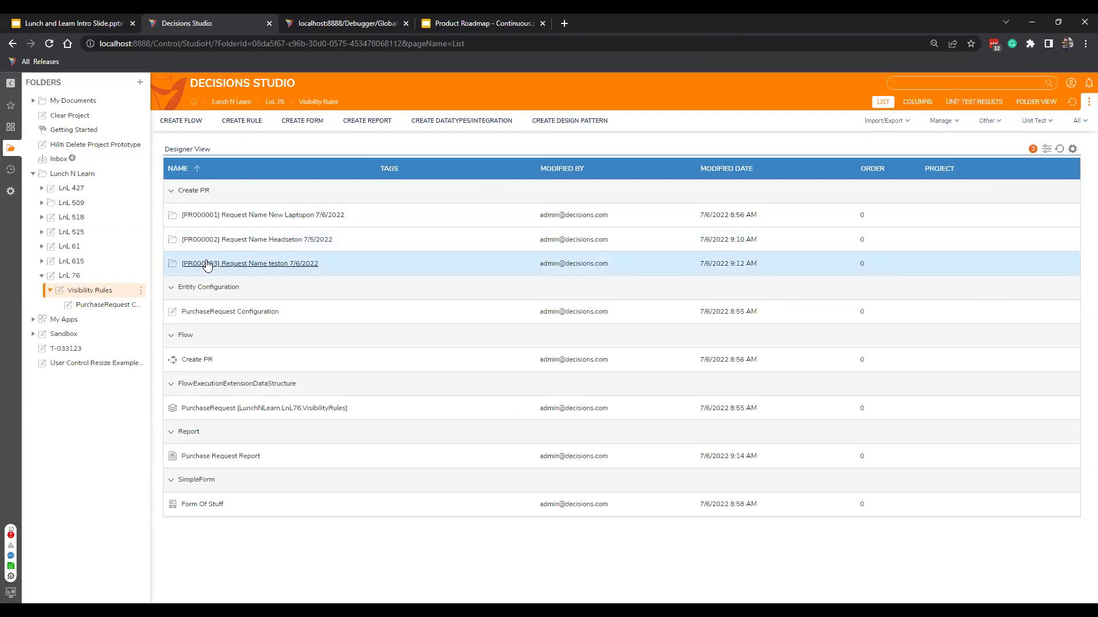
{"action": "left_click", "coordinate": [197, 360]}
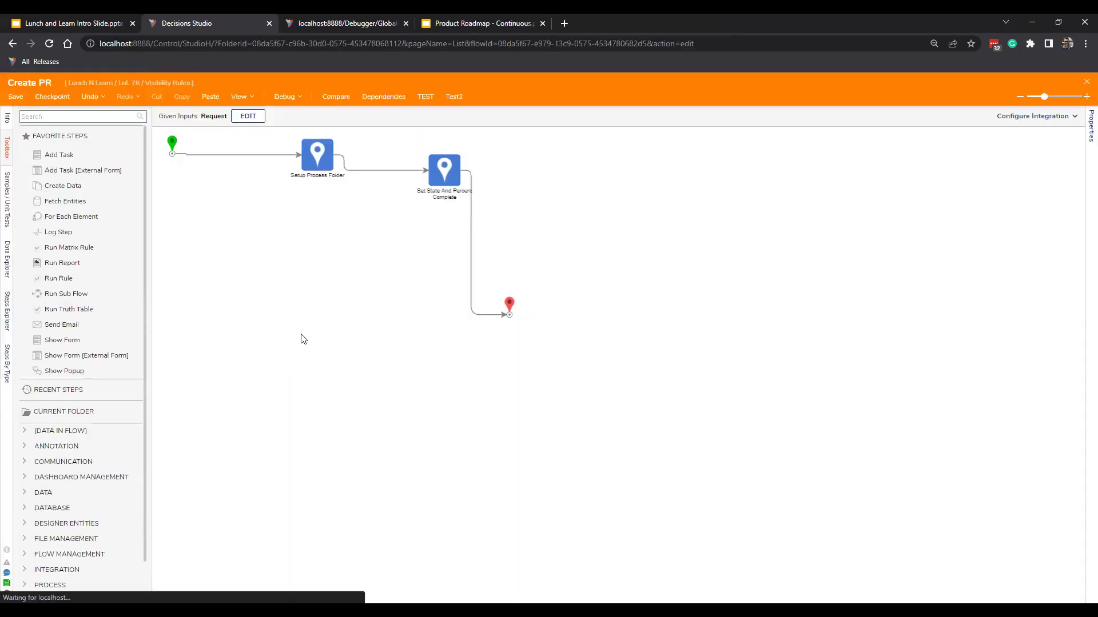
{"action": "left_click", "coordinate": [321, 160]}
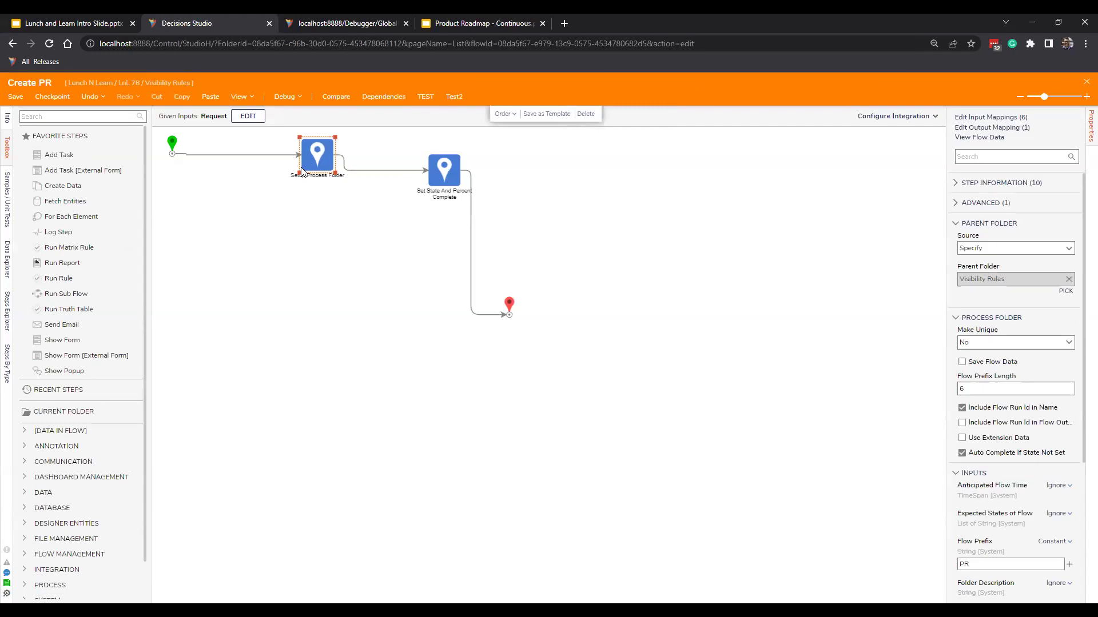
{"action": "scroll", "coordinate": [970, 307], "scroll_direction": "down", "scroll_amount": 1}
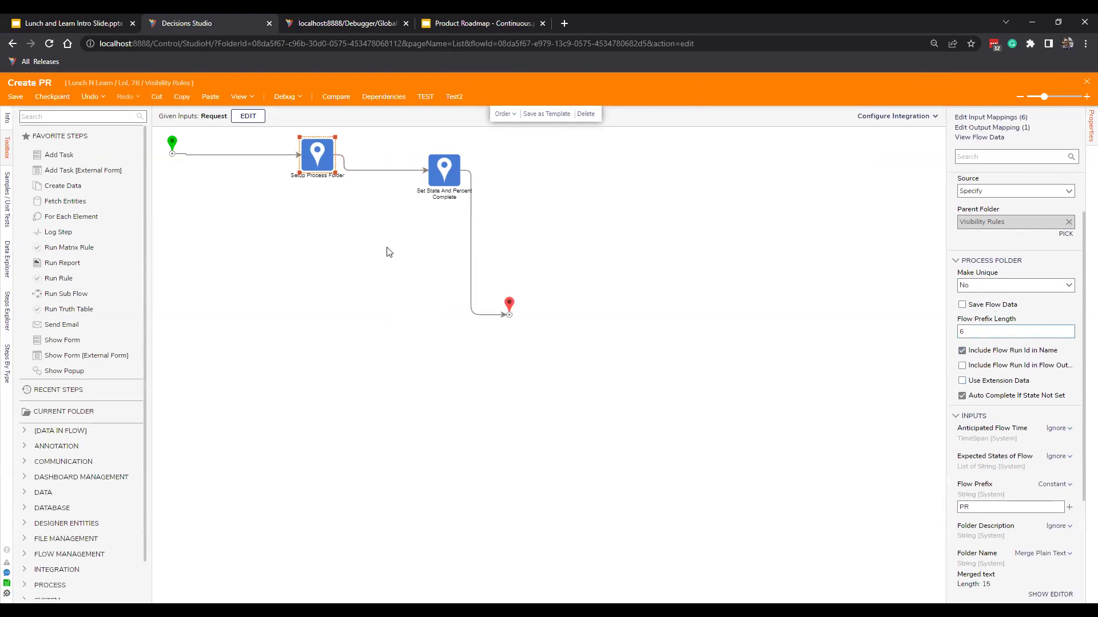
{"action": "left_click", "coordinate": [970, 382]}
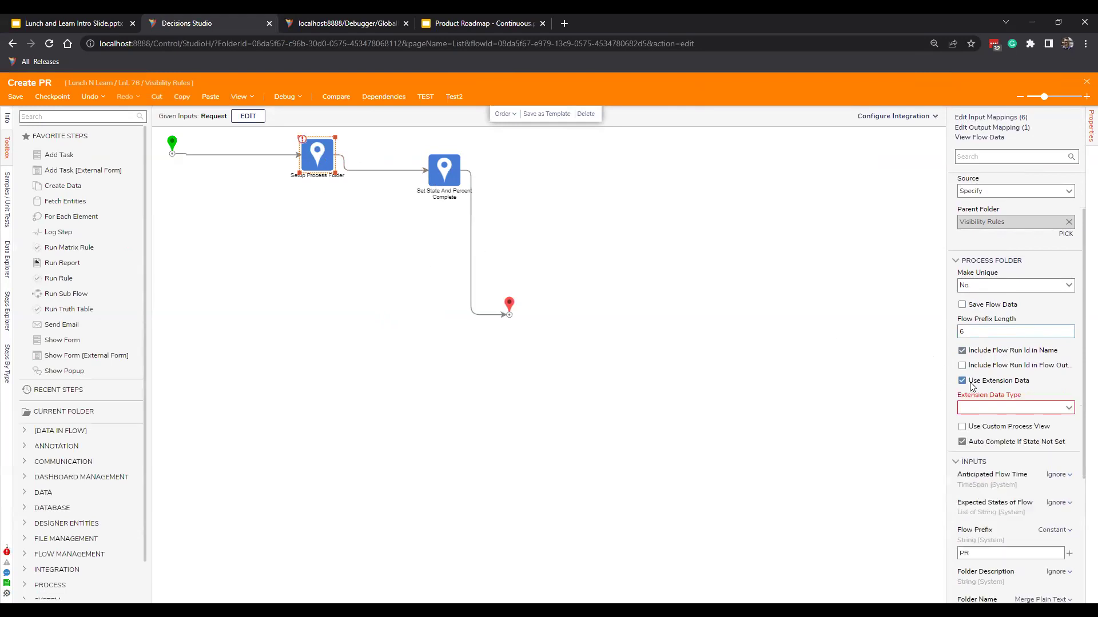
{"action": "left_click", "coordinate": [1064, 410]}
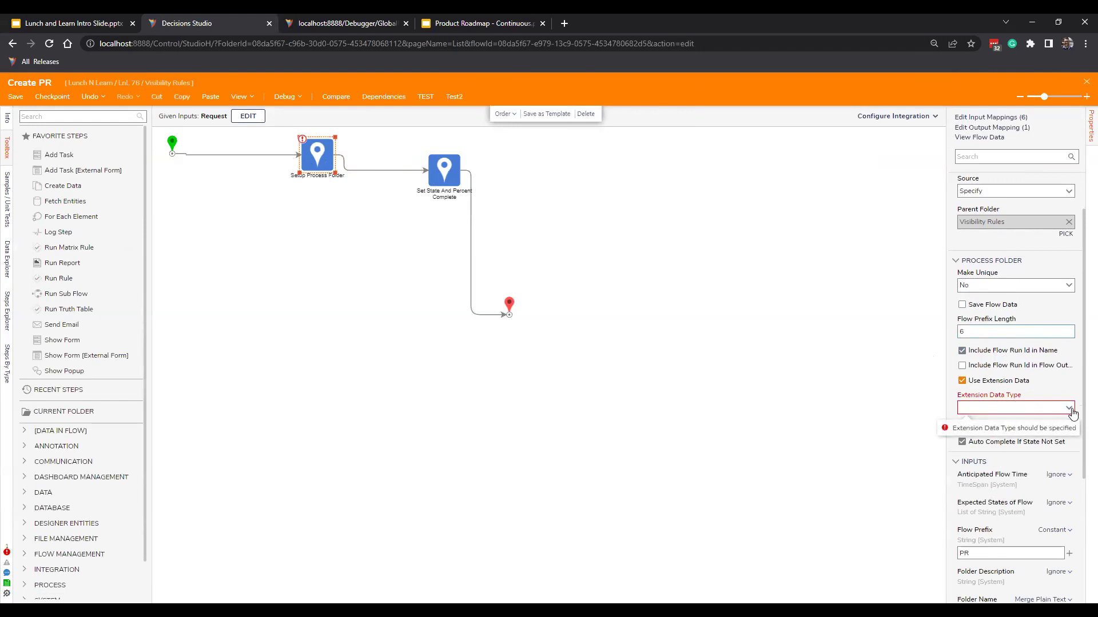
{"action": "left_click", "coordinate": [1015, 439]}
Map the flow's Request to the Extension Data input and save the flow.
{"action": "left_click_drag", "start_coordinate": [947, 364], "coordinate": [880, 369]}
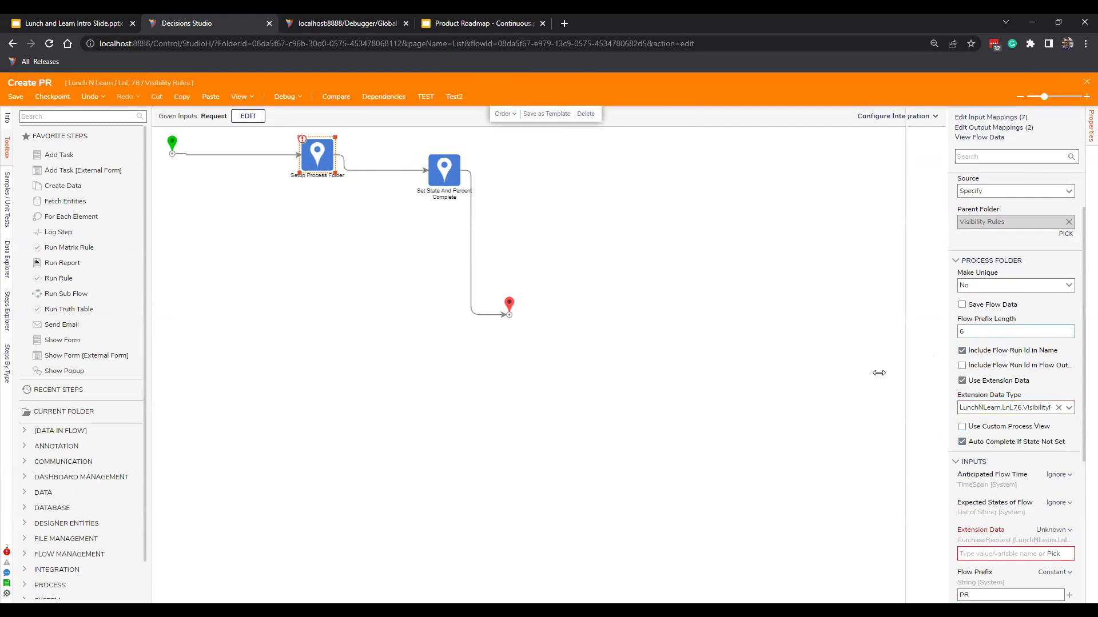
{"action": "scroll", "coordinate": [1023, 446], "scroll_direction": "down", "scroll_amount": 2}
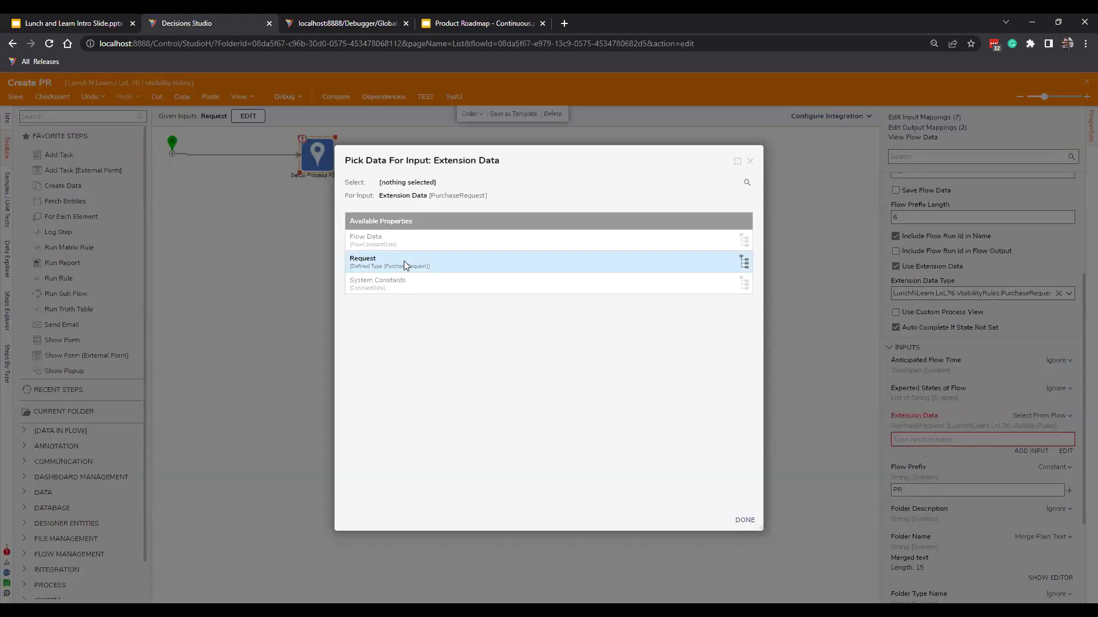
{"action": "left_click", "coordinate": [405, 262]}
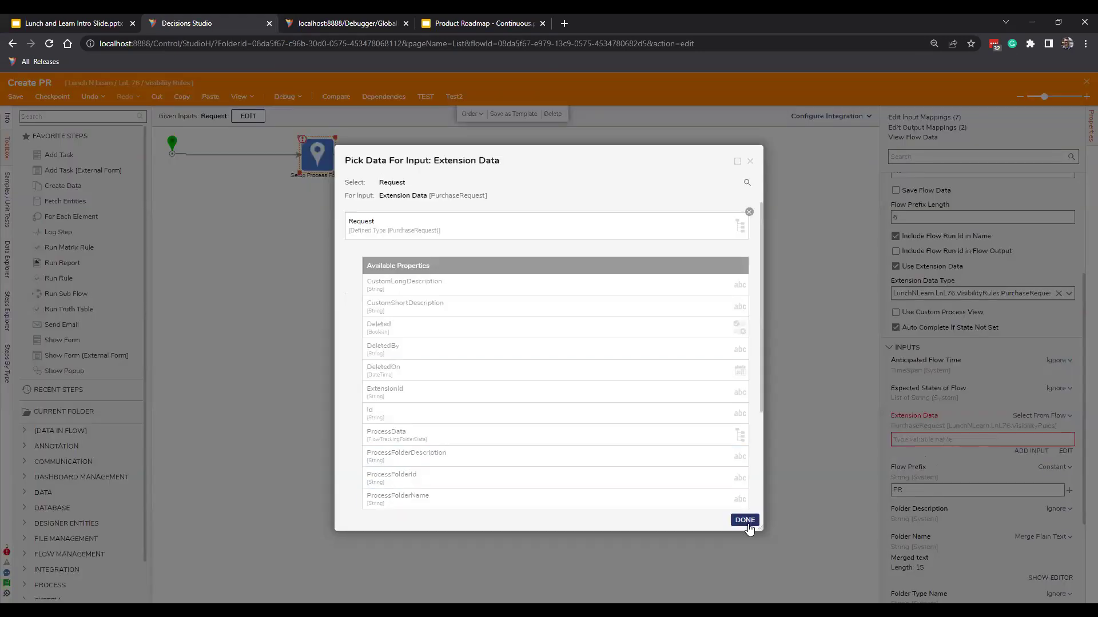
{"action": "left_click", "coordinate": [742, 520]}
{"action": "left_click", "coordinate": [706, 446]}
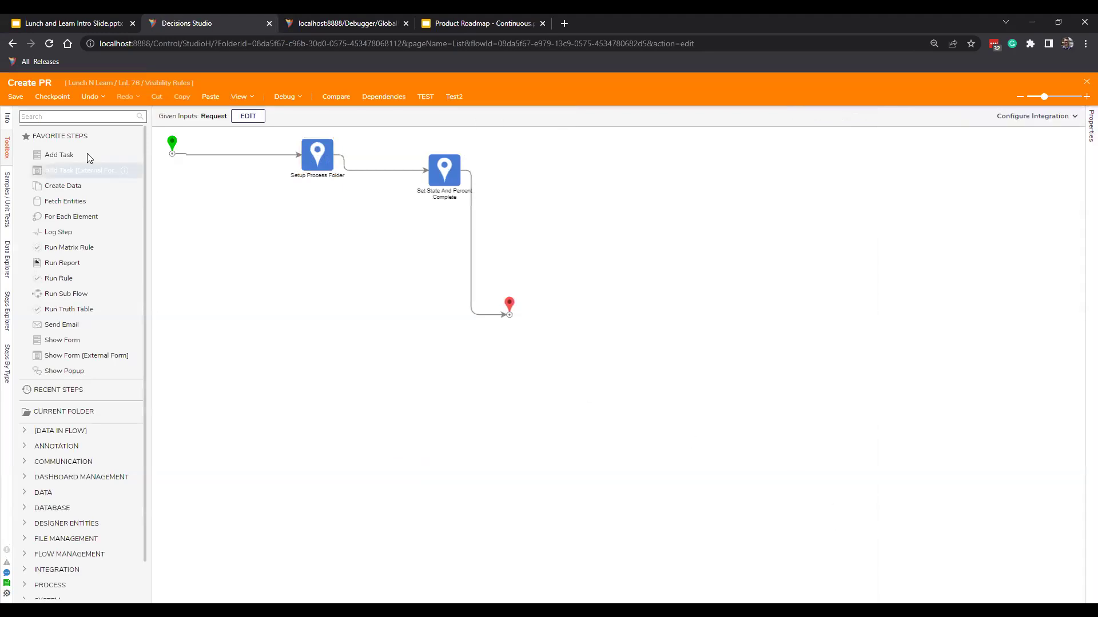
{"action": "left_click", "coordinate": [23, 98]}
Confirm the flow save, then run Create PR with Amount 250 and Name Chair, producing PR000004.
{"action": "left_click", "coordinate": [658, 382]}
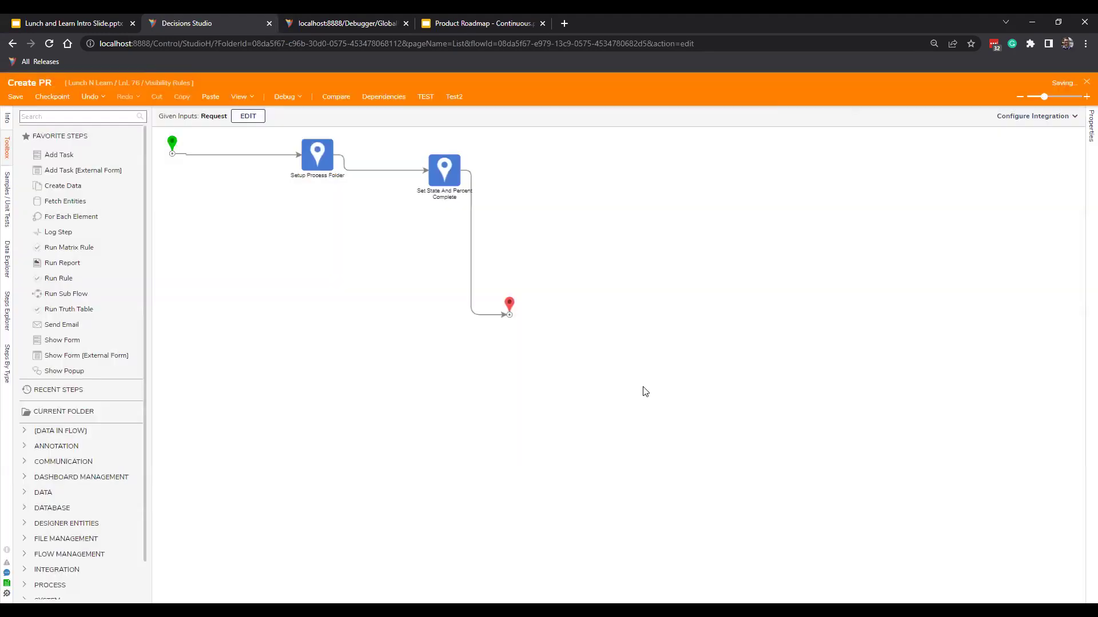
{"action": "left_click", "coordinate": [1086, 82]}
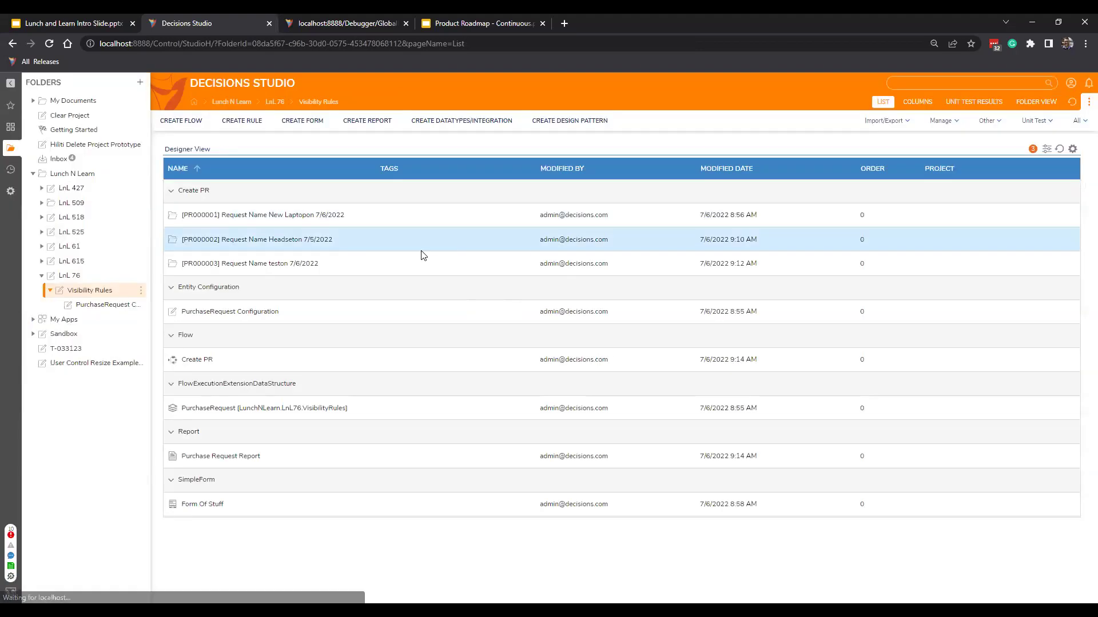
{"action": "right_click", "coordinate": [298, 357]}
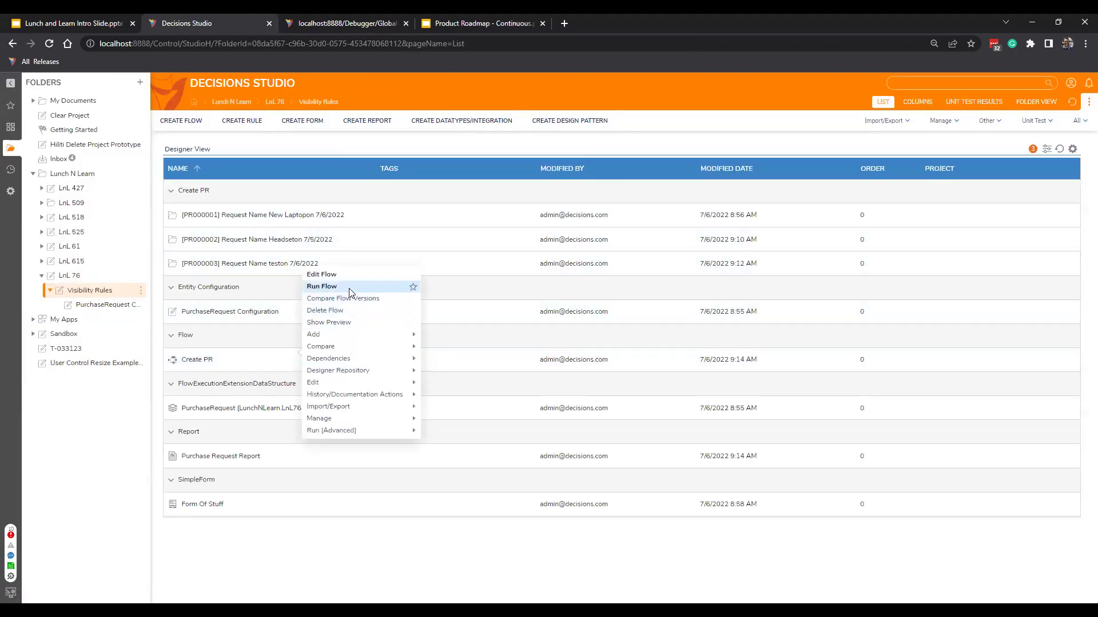
{"action": "left_click", "coordinate": [349, 293]}
{"action": "left_click", "coordinate": [633, 265]}
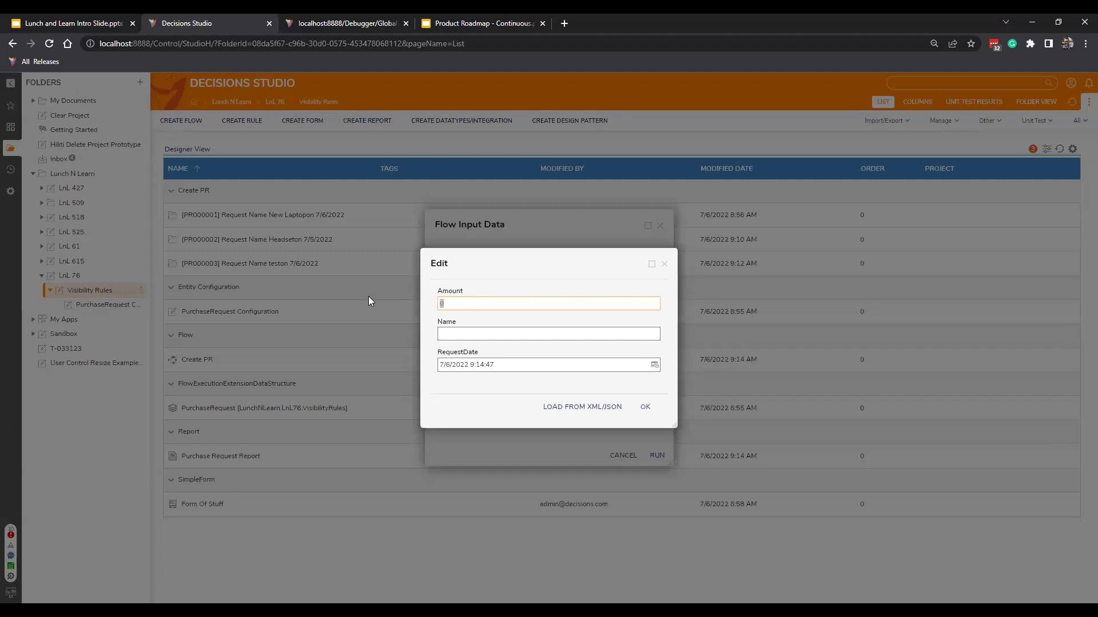
{"action": "type", "text": "250"}
{"action": "key", "text": "Tab"}
{"action": "type", "text": "Chair"}
{"action": "key", "text": "Tab"}
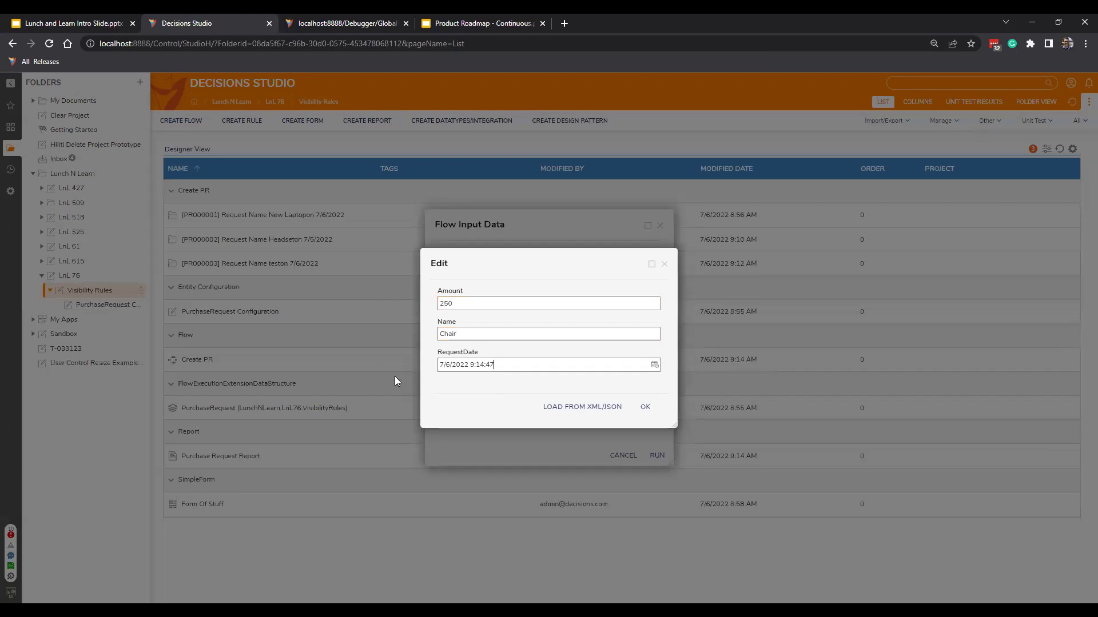
{"action": "left_click", "coordinate": [645, 407]}
{"action": "left_click", "coordinate": [658, 455]}
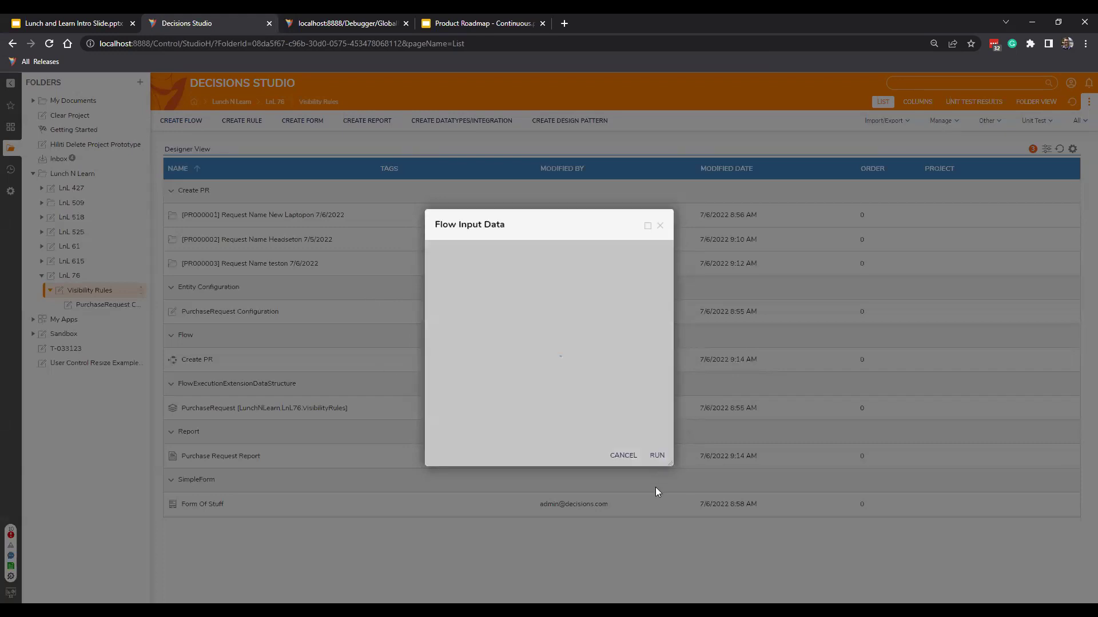
{"action": "right_click", "coordinate": [393, 293]}
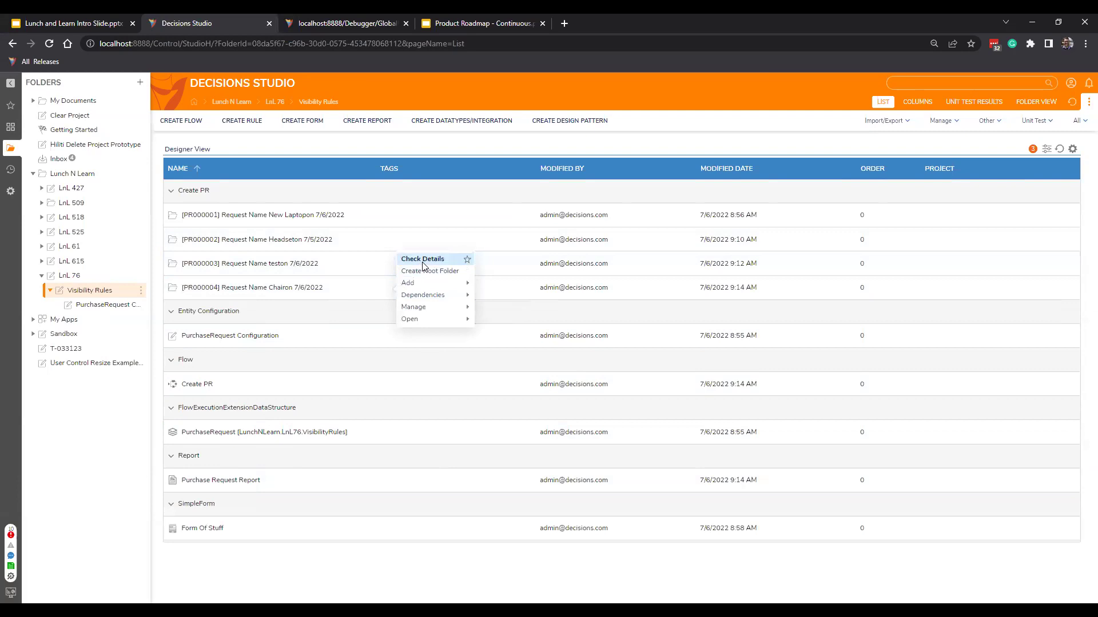
View the PR000004 Chair request's details, then open the PurchaseRequest Configuration folder.
{"action": "right_click", "coordinate": [341, 259]}
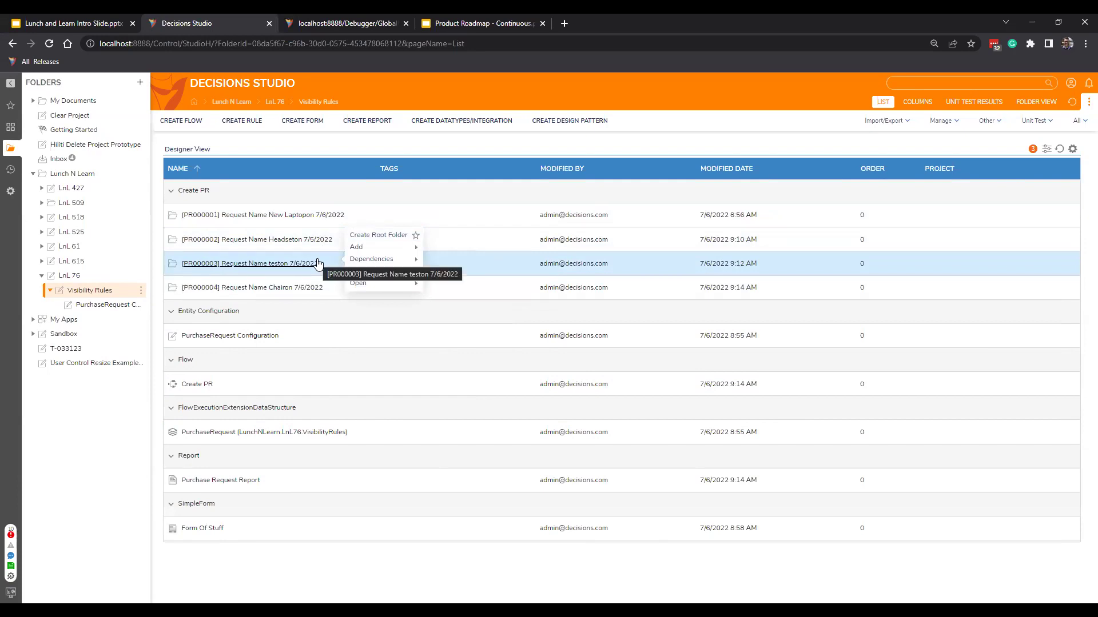
{"action": "right_click", "coordinate": [334, 290]}
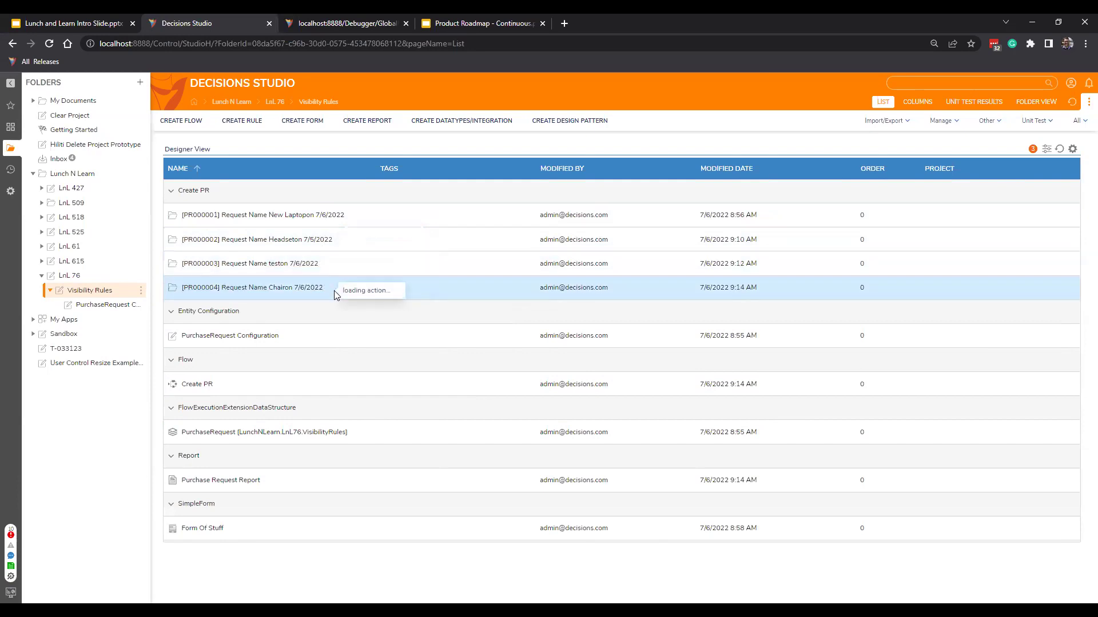
{"action": "left_click", "coordinate": [363, 262]}
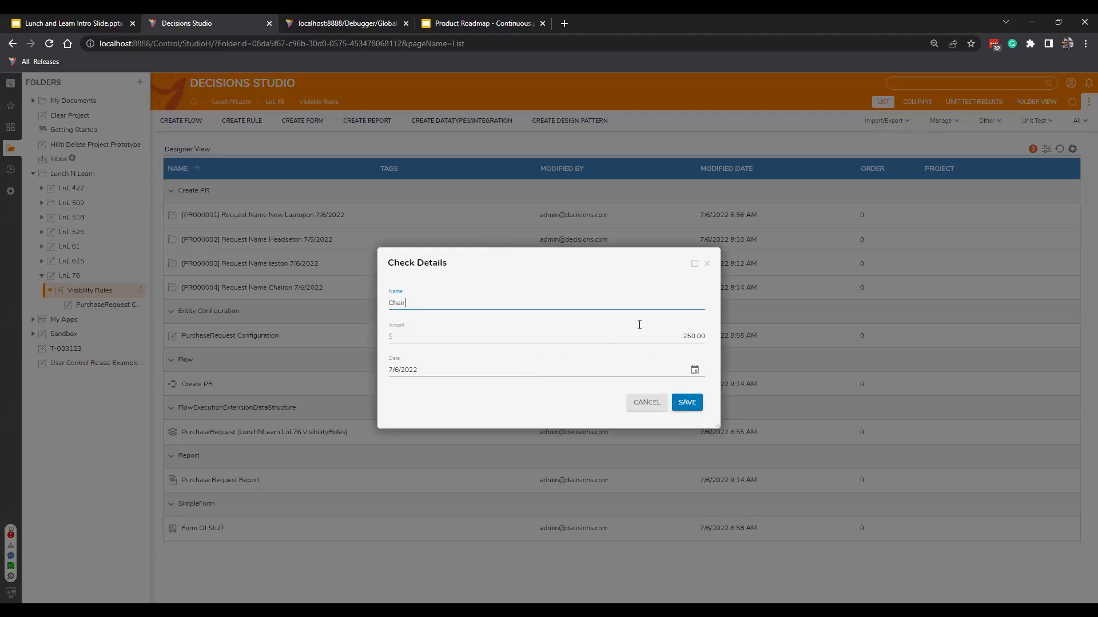
{"action": "left_click", "coordinate": [708, 266]}
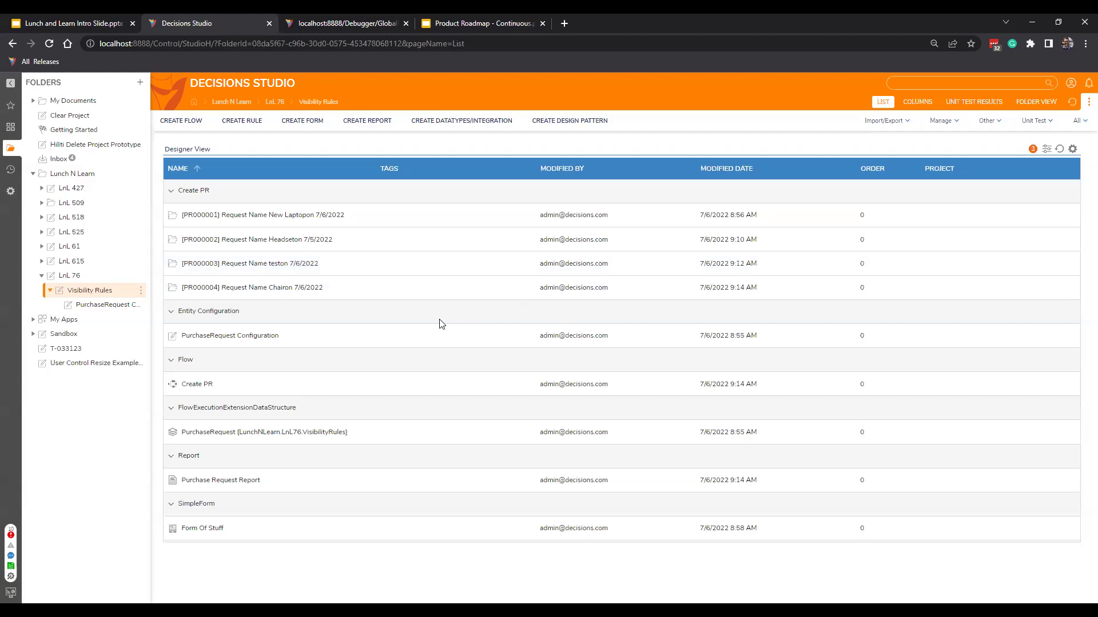
{"action": "left_click", "coordinate": [107, 305]}
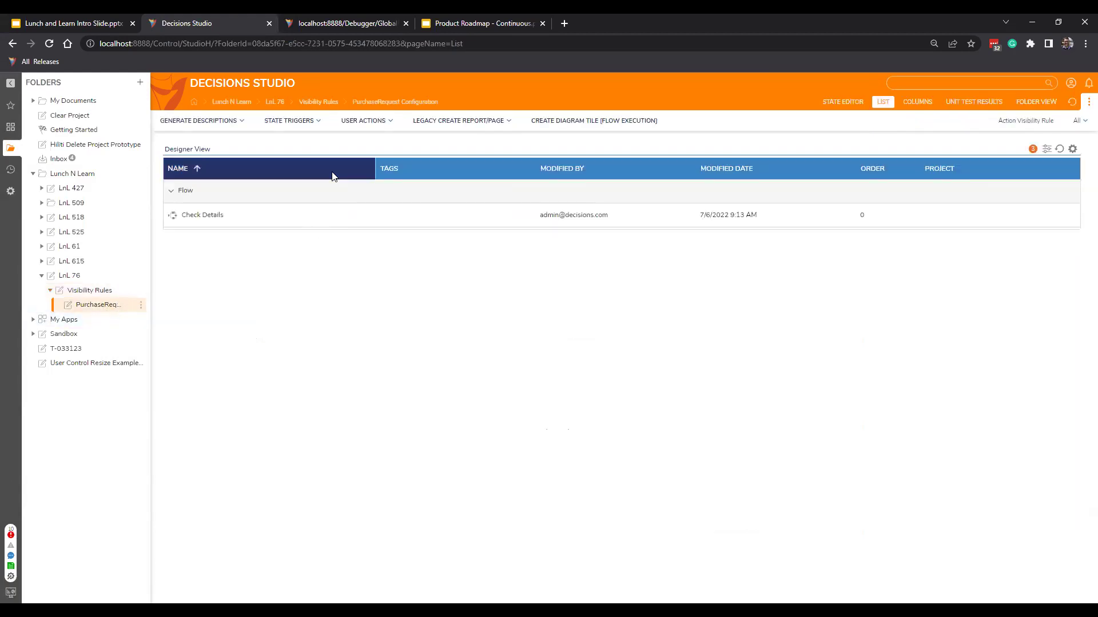
Create a new action visibility rule named 'Hide Action for Check Details'.
{"action": "left_click", "coordinate": [352, 126]}
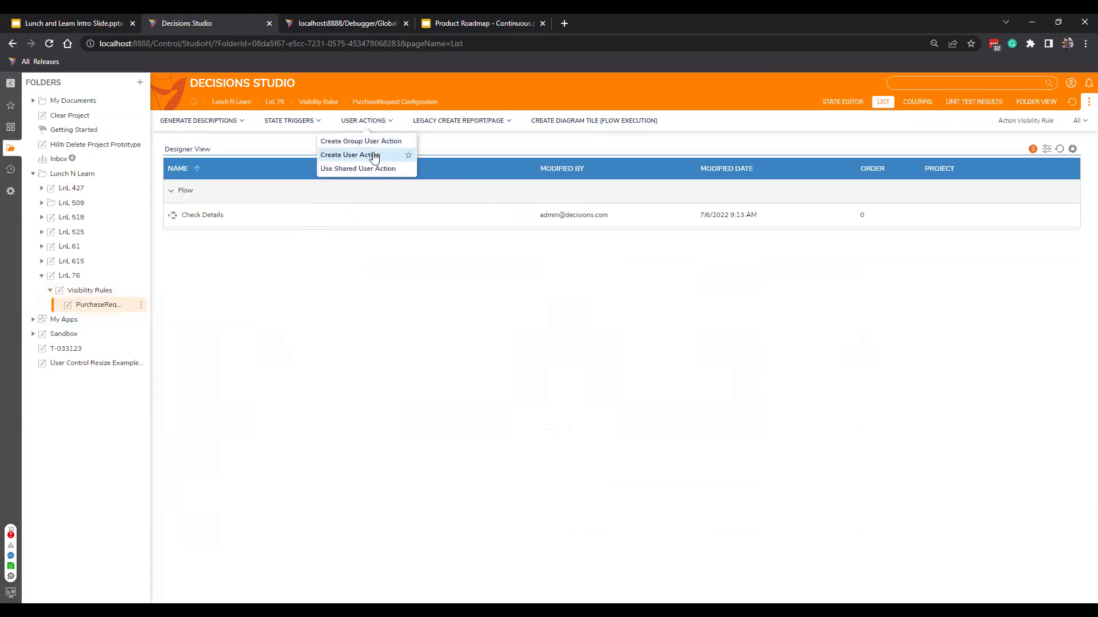
{"action": "left_click", "coordinate": [1030, 121]}
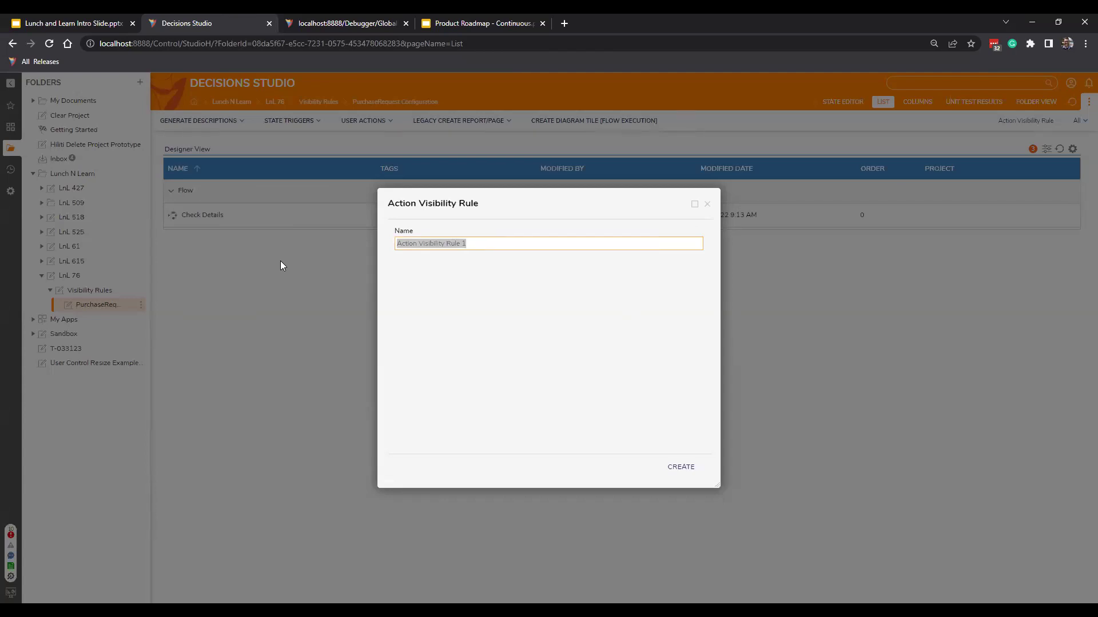
{"action": "type", "text": "Hide Action for Show D"}
{"action": "key", "text": "BackSpace"}
{"action": "key", "text": "BackSpace"}
{"action": "key", "text": "BackSpace"}
{"action": "key", "text": "BackSpace"}
{"action": "key", "text": "BackSpace"}
{"action": "key", "text": "BackSpace"}
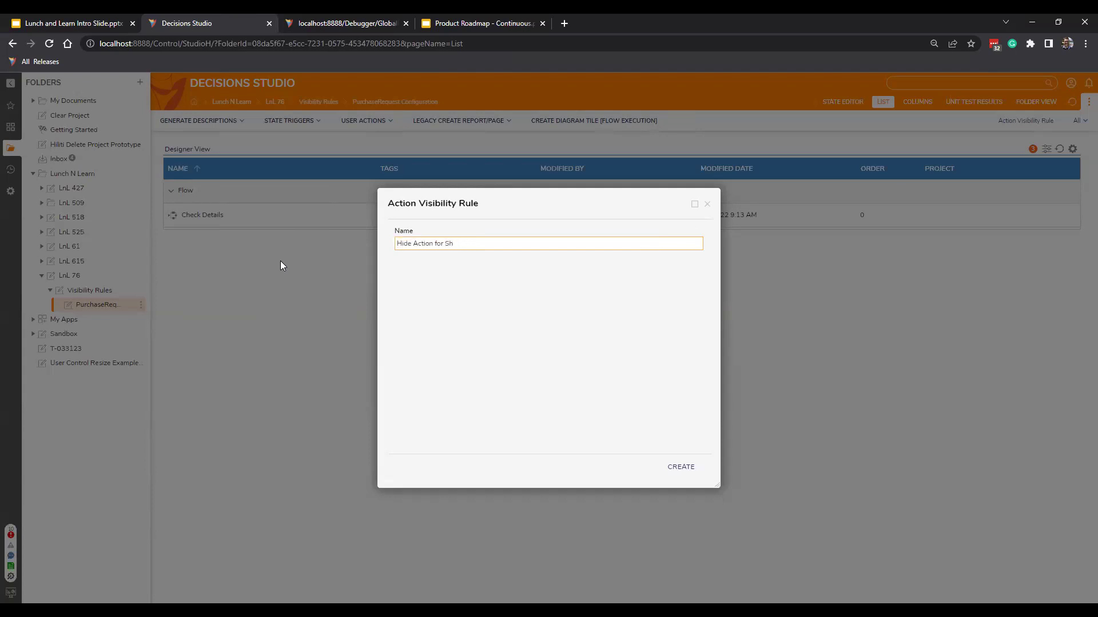
{"action": "type", "text": "Check Details"}
{"action": "left_click", "coordinate": [681, 466]}
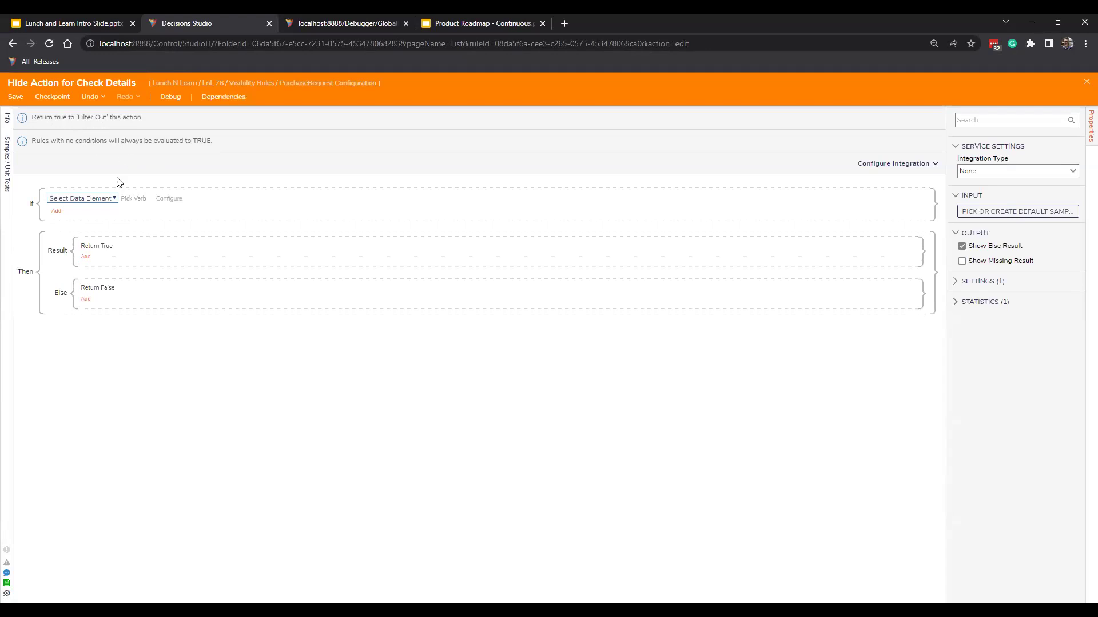
Start the rule's first condition, testing the Action's Name property.
{"action": "left_click", "coordinate": [101, 198]}
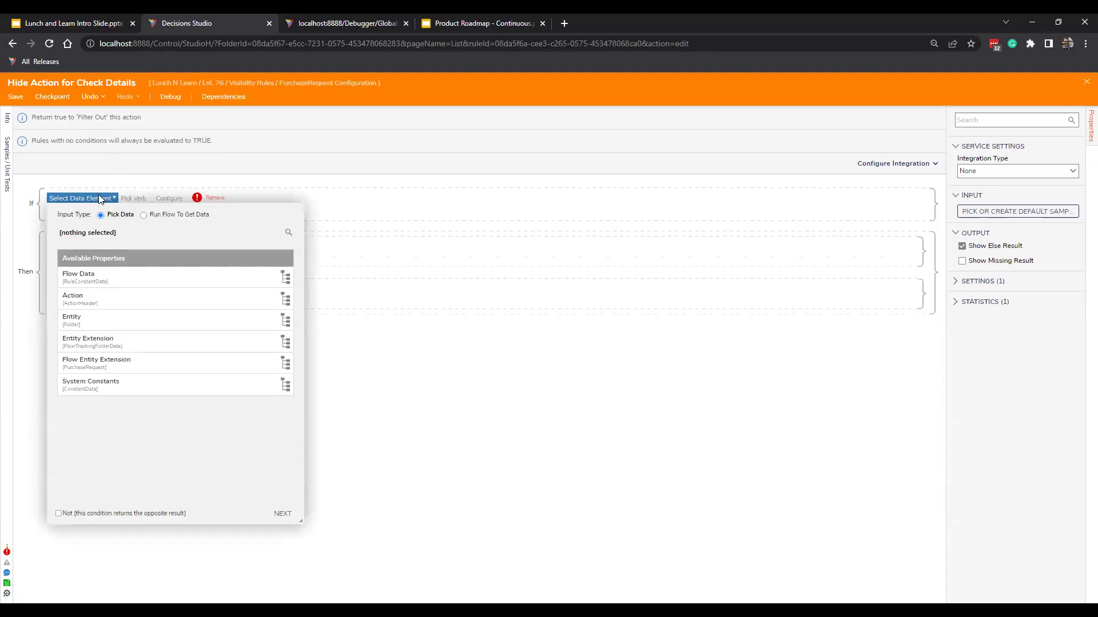
{"action": "left_click", "coordinate": [116, 299]}
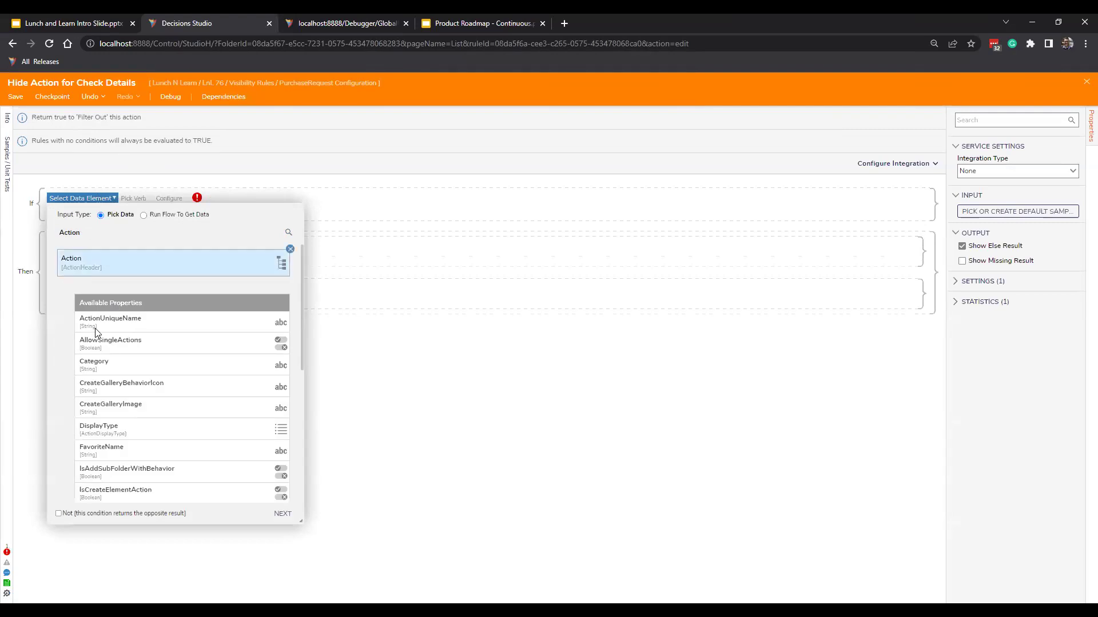
{"action": "scroll", "coordinate": [164, 375], "scroll_direction": "down", "scroll_amount": 3}
{"action": "scroll", "coordinate": [152, 376], "scroll_direction": "up", "scroll_amount": 3}
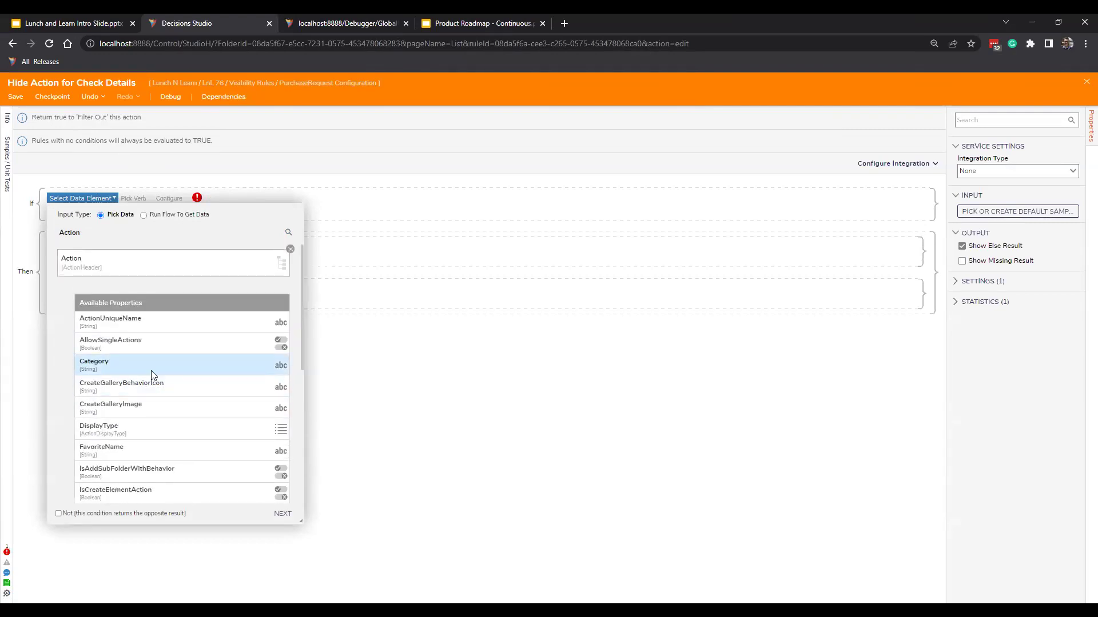
{"action": "scroll", "coordinate": [144, 355], "scroll_direction": "down", "scroll_amount": 1}
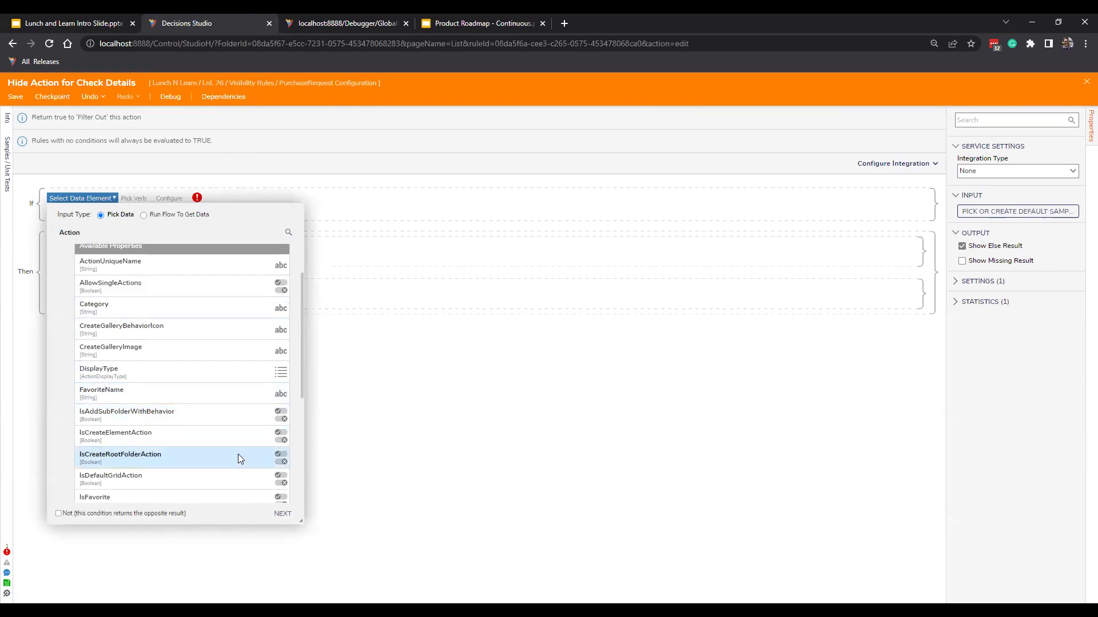
{"action": "scroll", "coordinate": [229, 455], "scroll_direction": "down", "scroll_amount": 2}
{"action": "scroll", "coordinate": [203, 458], "scroll_direction": "down", "scroll_amount": 2}
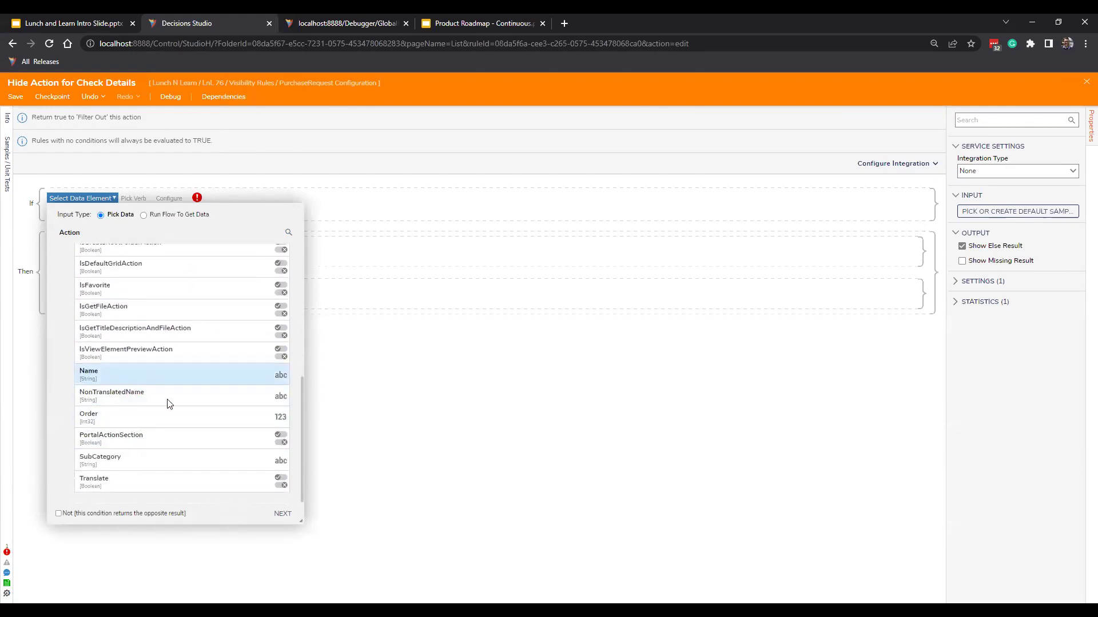
{"action": "left_click", "coordinate": [166, 374]}
{"action": "left_click", "coordinate": [283, 513]}
Complete the condition as Action Name is 'Check Details' and show the If block's add options.
{"action": "left_click", "coordinate": [158, 258]}
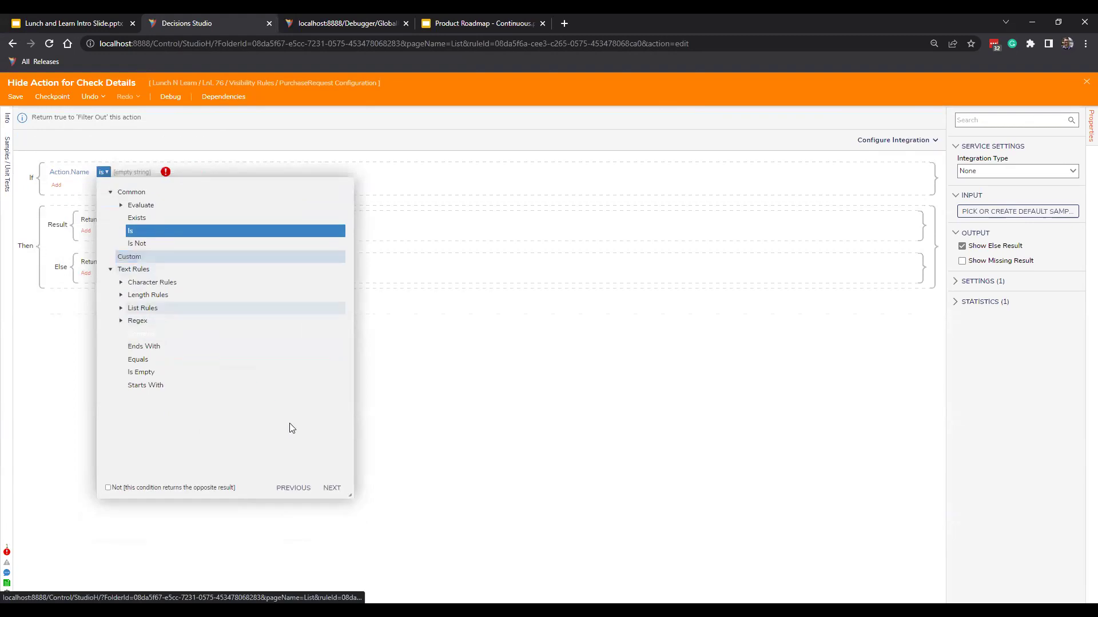
{"action": "left_click", "coordinate": [331, 489]}
{"action": "left_click", "coordinate": [246, 260]}
{"action": "type", "text": "Check Details"}
{"action": "left_click", "coordinate": [345, 487]}
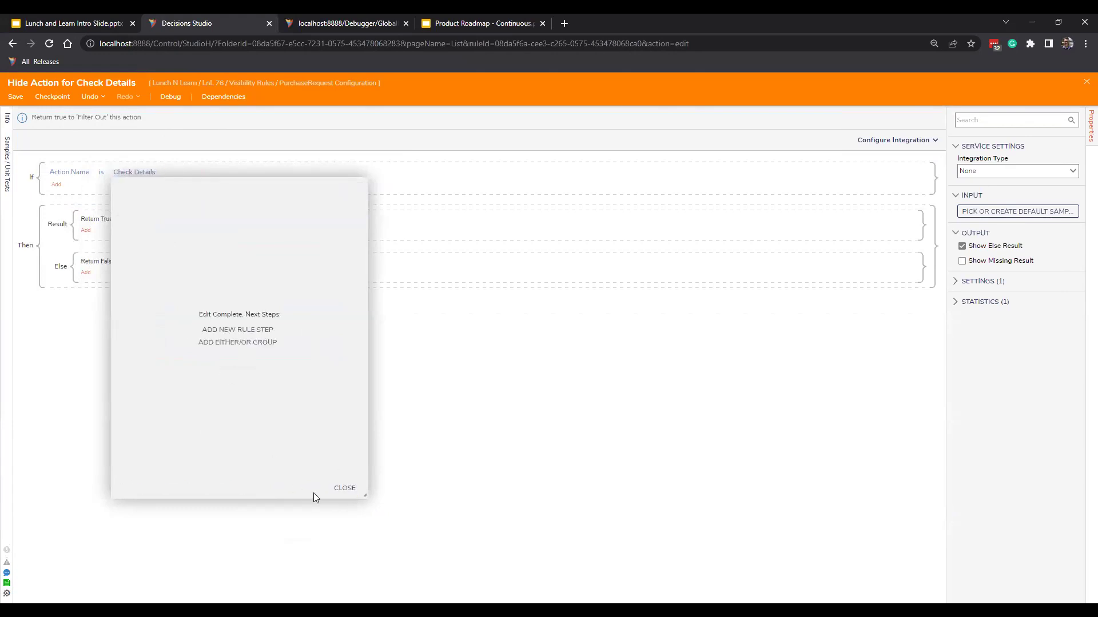
{"action": "left_click", "coordinate": [345, 488]}
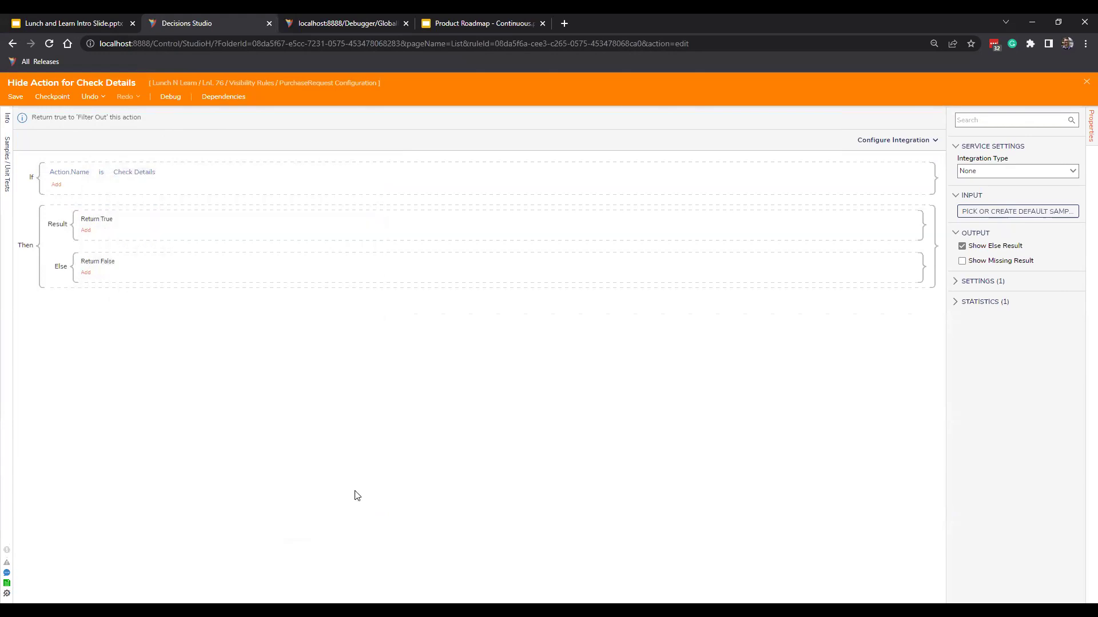
{"action": "left_click", "coordinate": [57, 186]}
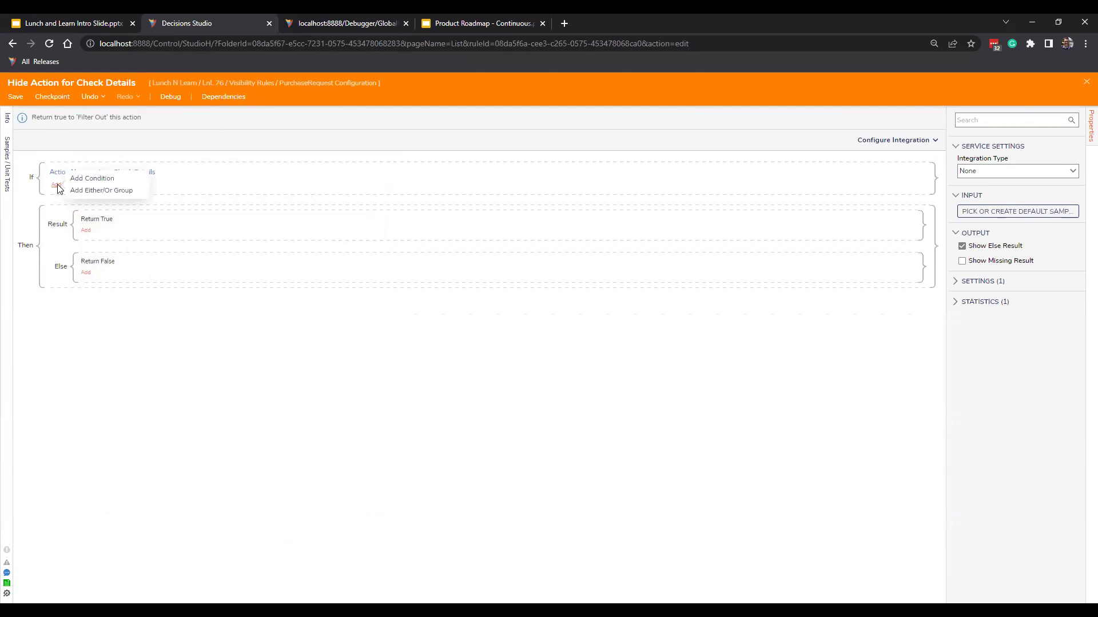
Add a second condition comparing Flow Data InitiatingUserEmail using Equals.
{"action": "left_click", "coordinate": [98, 180]}
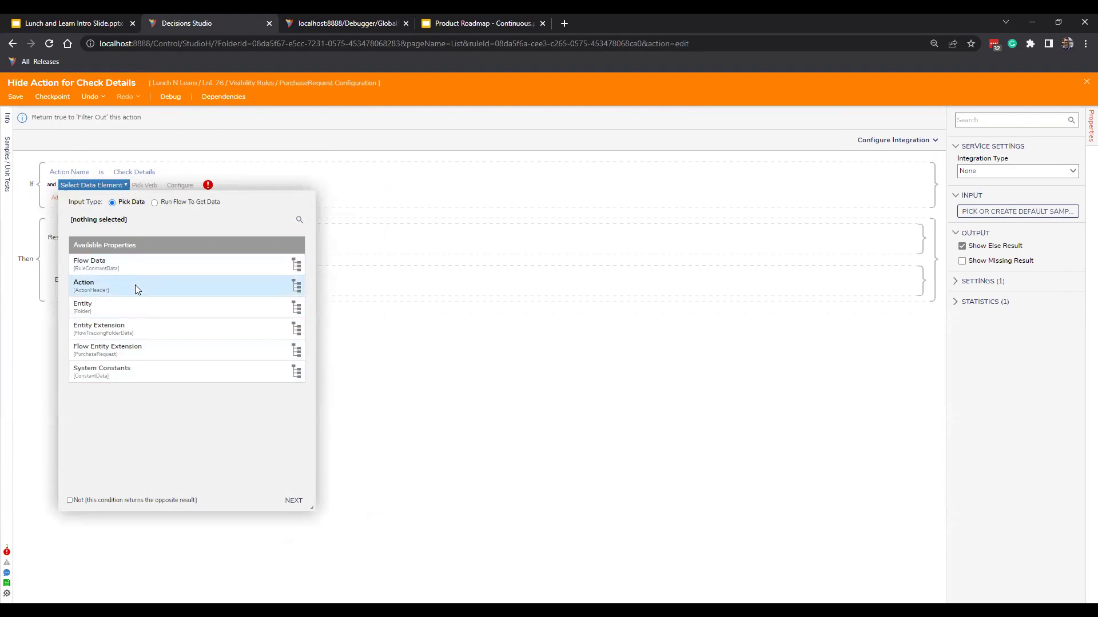
{"action": "left_click", "coordinate": [145, 267]}
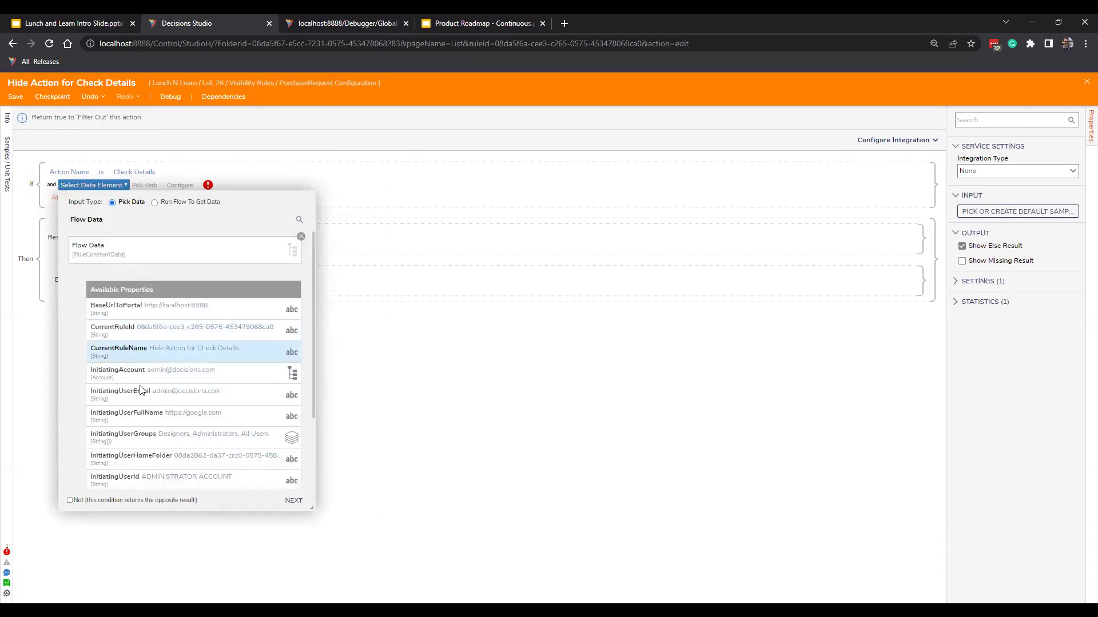
{"action": "left_click", "coordinate": [216, 396]}
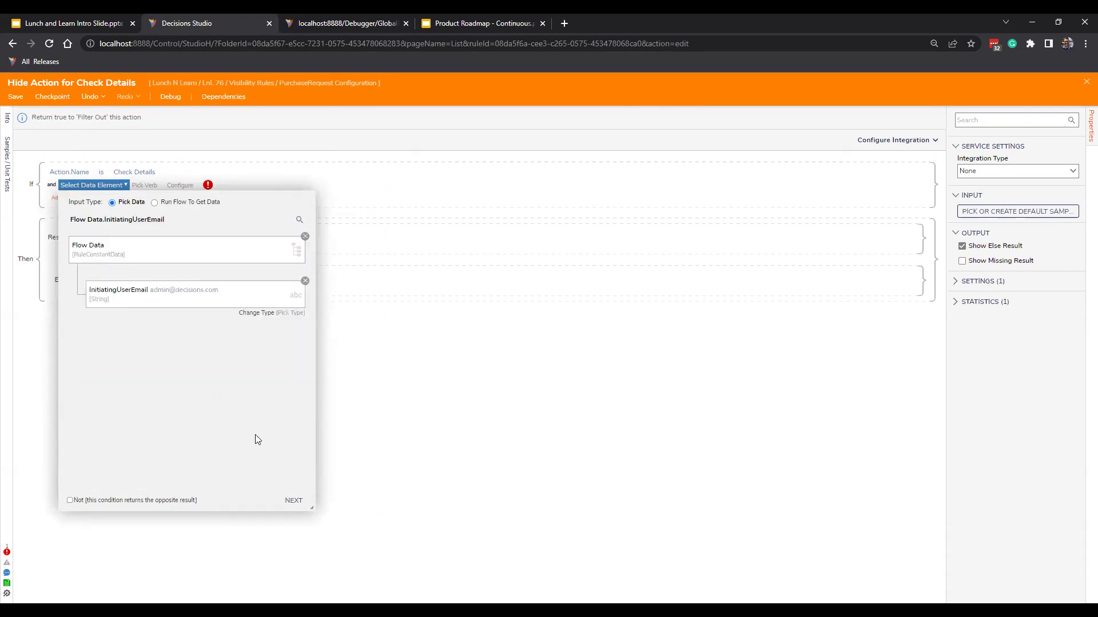
{"action": "left_click", "coordinate": [293, 500]}
{"action": "left_click", "coordinate": [218, 372]}
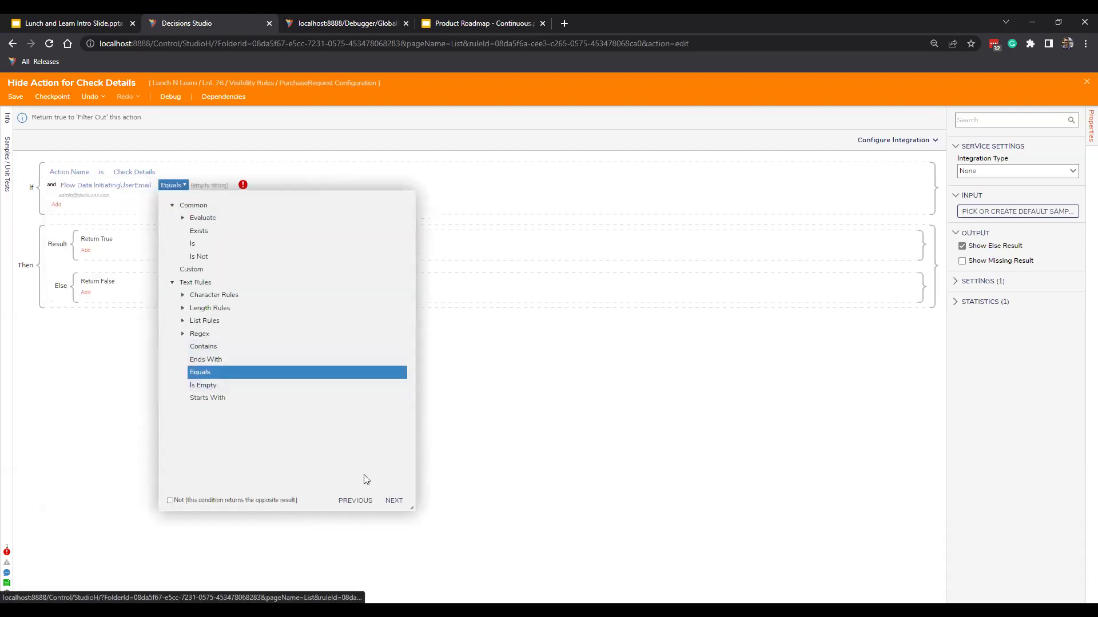
{"action": "left_click", "coordinate": [393, 501]}
Set the admin e-mail as the comparison value, finish the condition, and save the rule.
{"action": "left_click", "coordinate": [310, 306]}
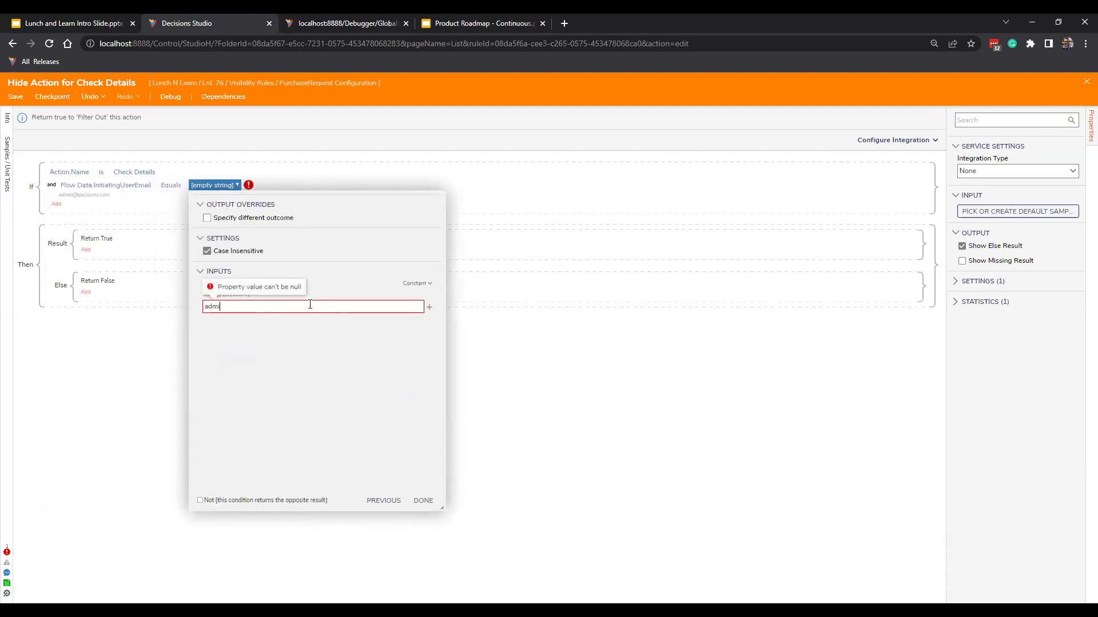
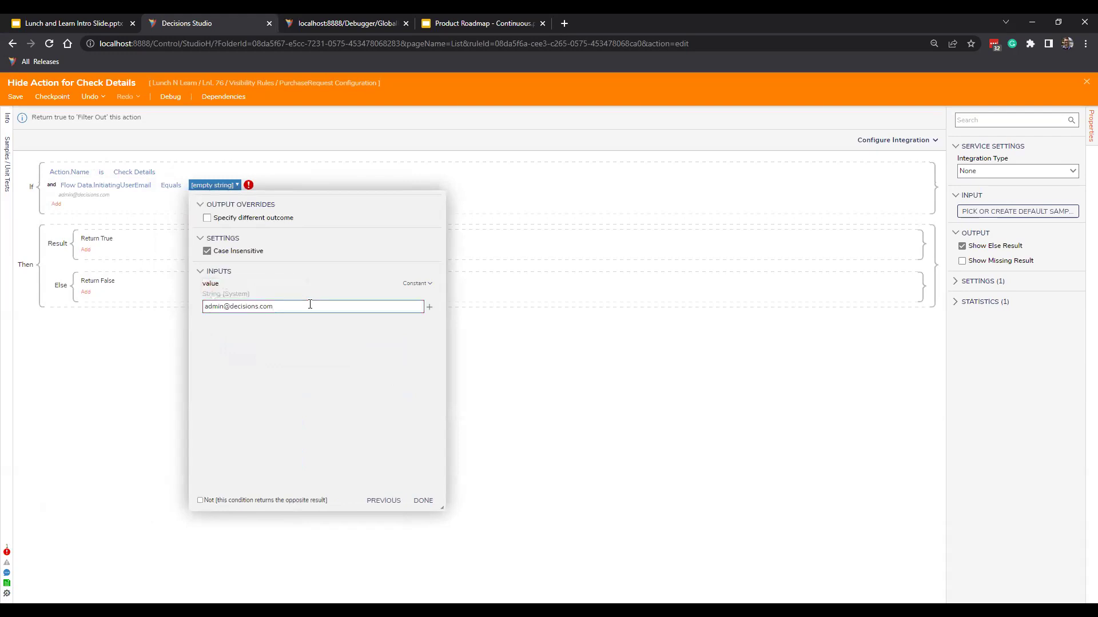
{"action": "left_click", "coordinate": [423, 500]}
{"action": "left_click", "coordinate": [422, 501]}
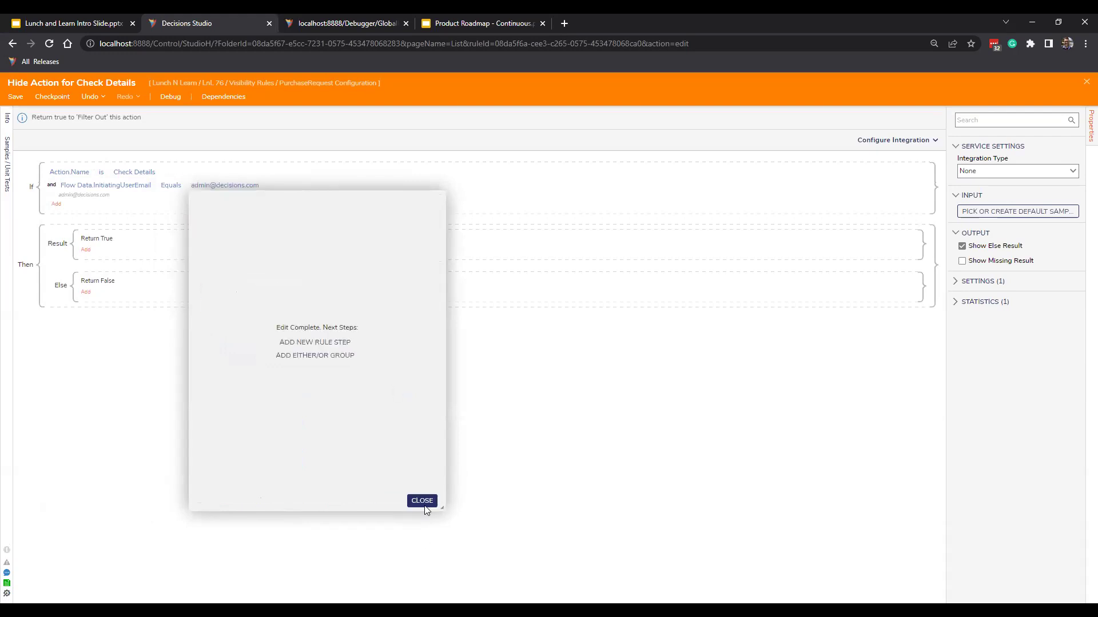
{"action": "left_click", "coordinate": [17, 96]}
{"action": "left_click", "coordinate": [667, 389]}
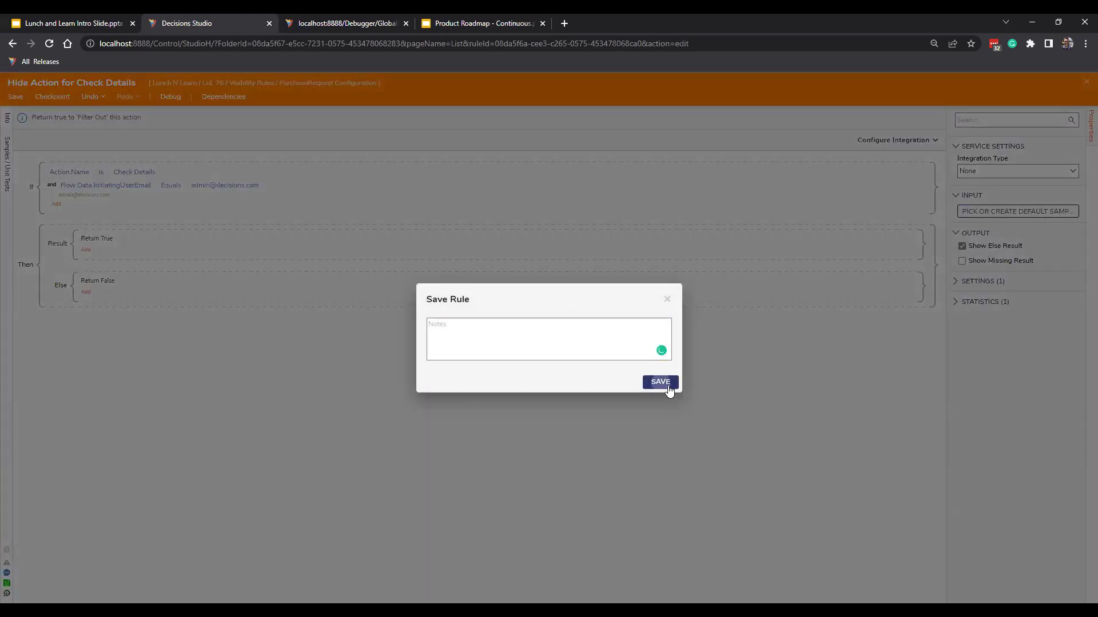
Close the rule editor and bring up the Chairon request's actions in Visibility Rules.
{"action": "left_click", "coordinate": [1085, 84]}
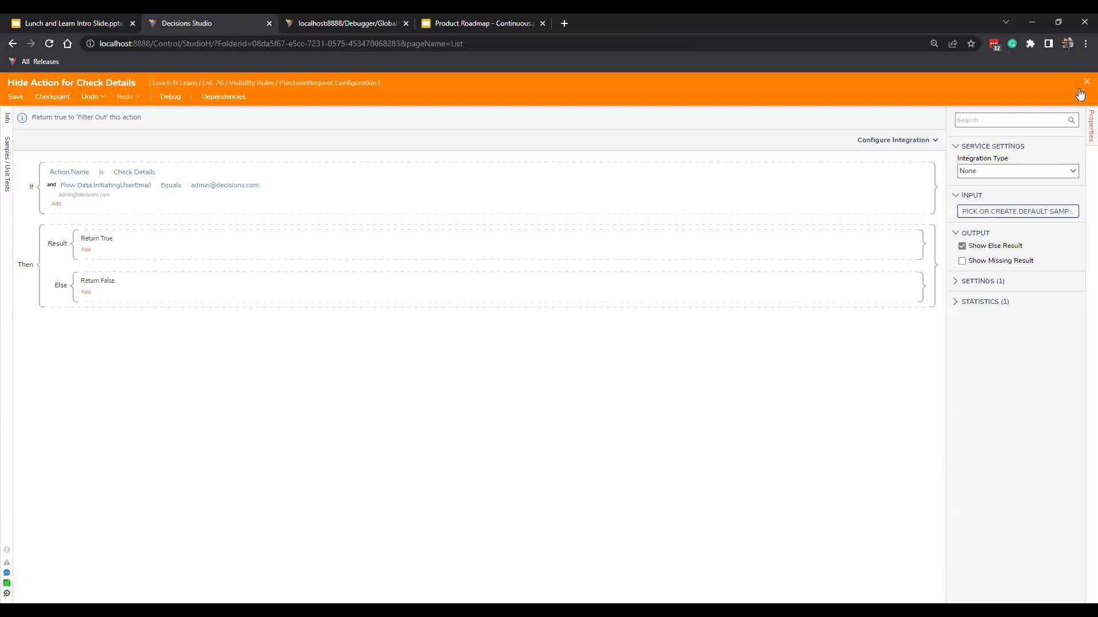
{"action": "left_click", "coordinate": [110, 292]}
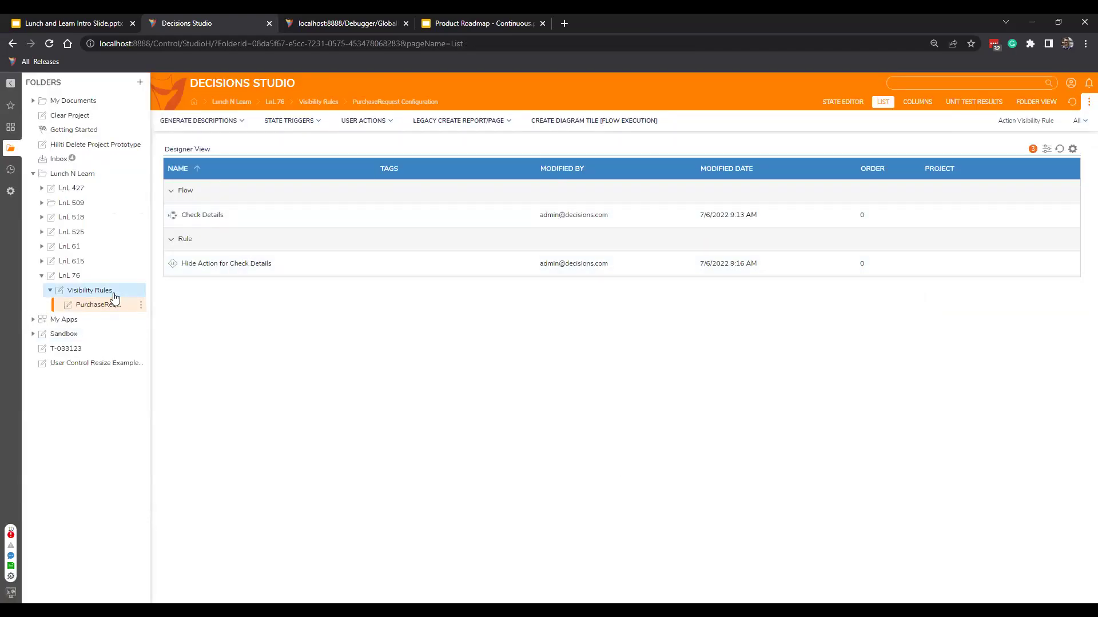
{"action": "left_click", "coordinate": [348, 284]}
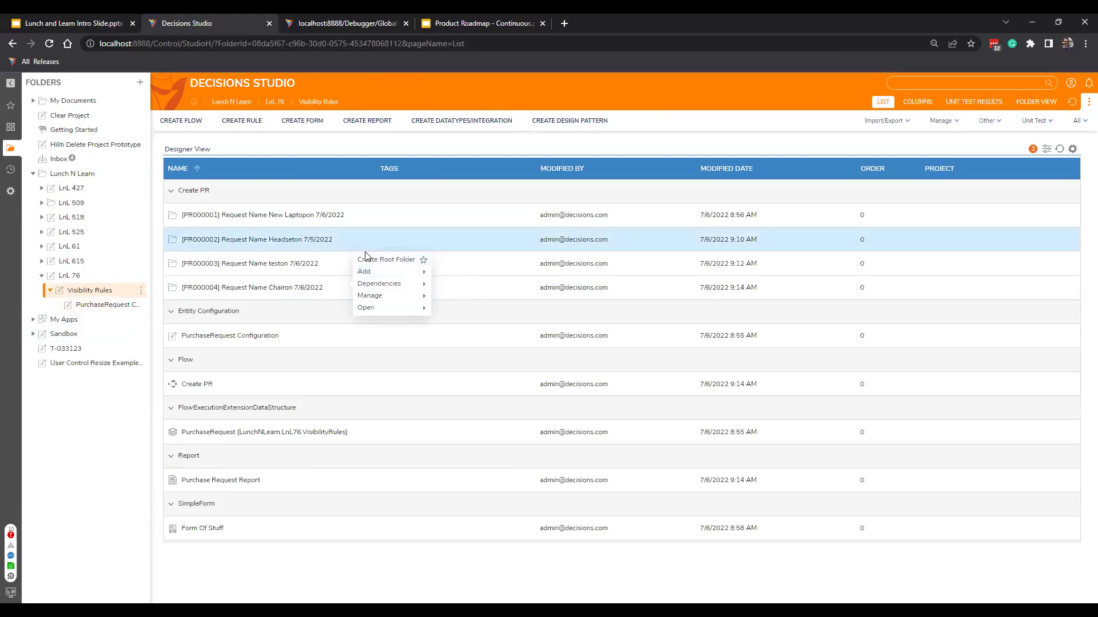
{"action": "mouse_move", "coordinate": [372, 307]}
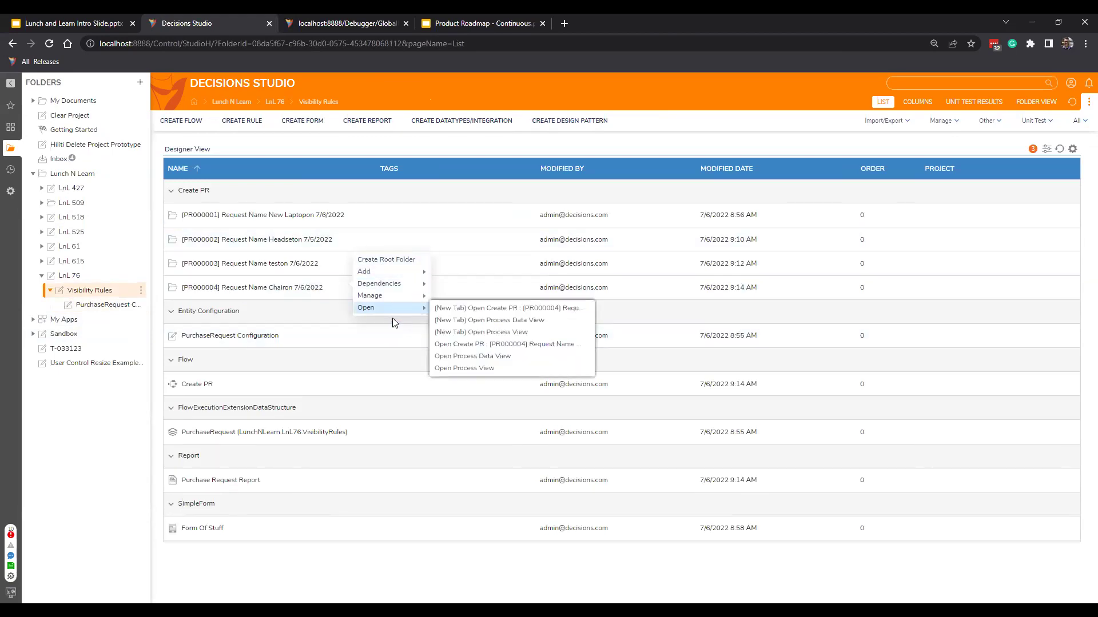
Turn the Global Debugger on, then reopen the Chairon request's actions to log rule runs.
{"action": "left_click", "coordinate": [355, 18]}
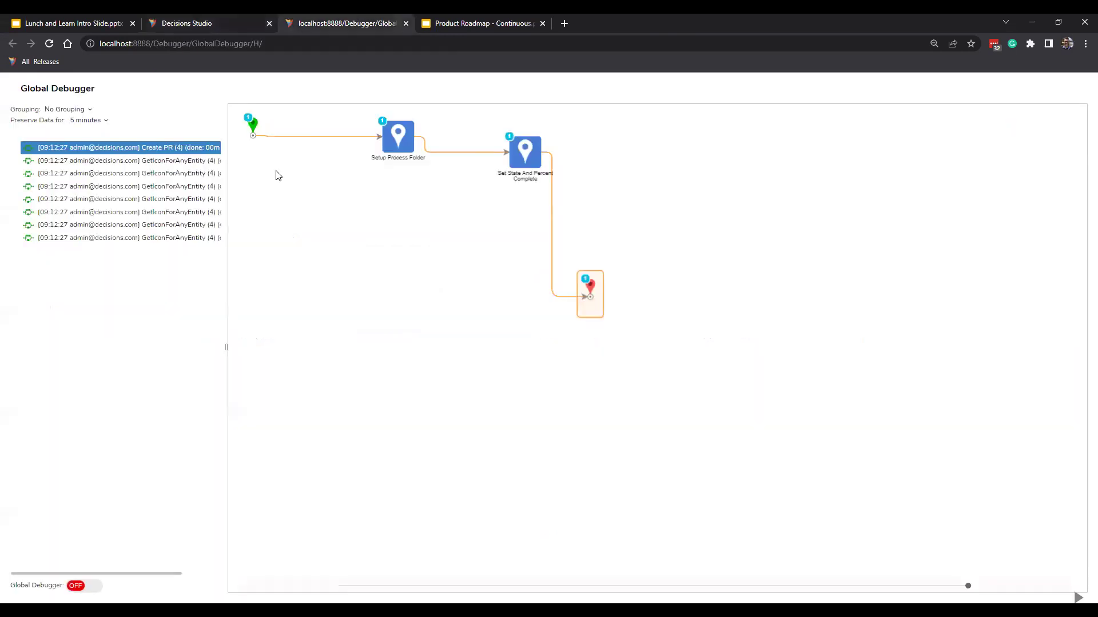
{"action": "left_click", "coordinate": [89, 588]}
{"action": "left_click", "coordinate": [207, 26]}
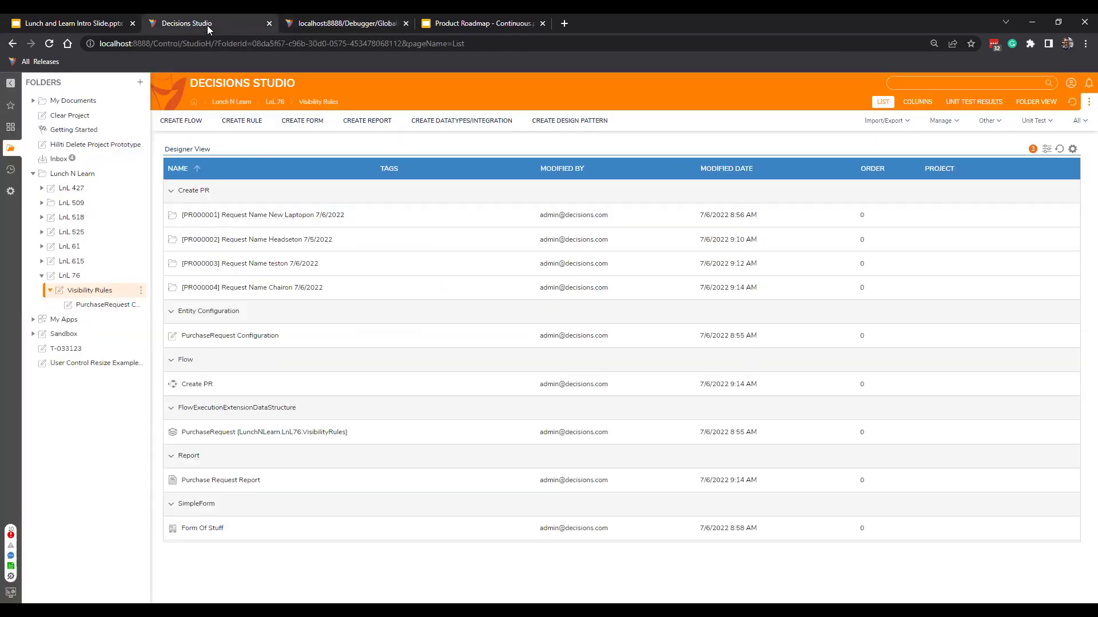
{"action": "right_click", "coordinate": [341, 292]}
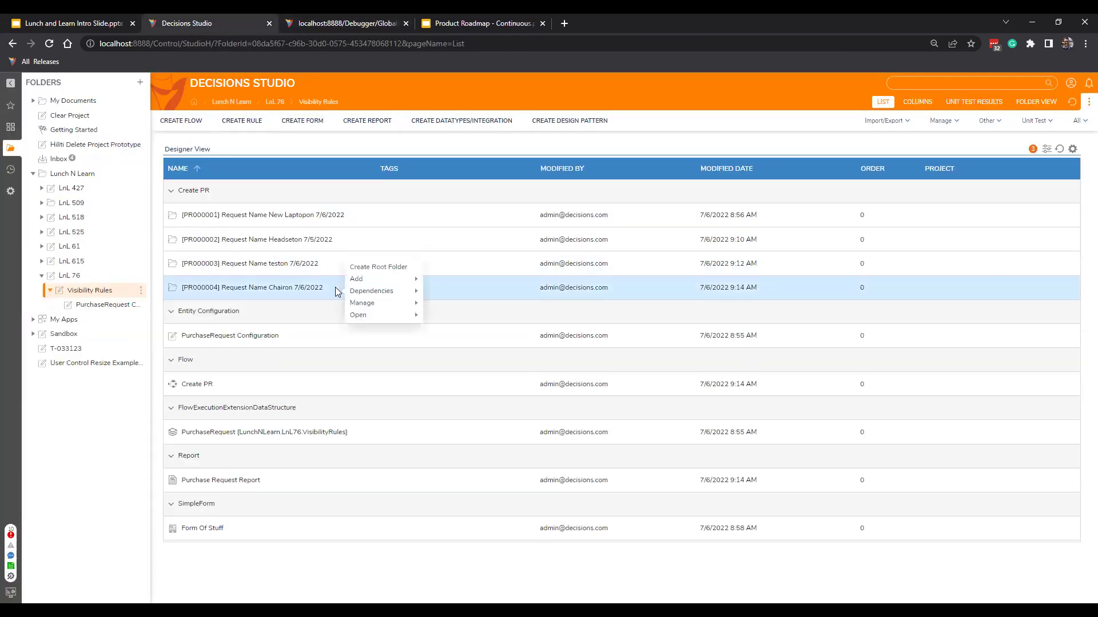
{"action": "left_click", "coordinate": [343, 23]}
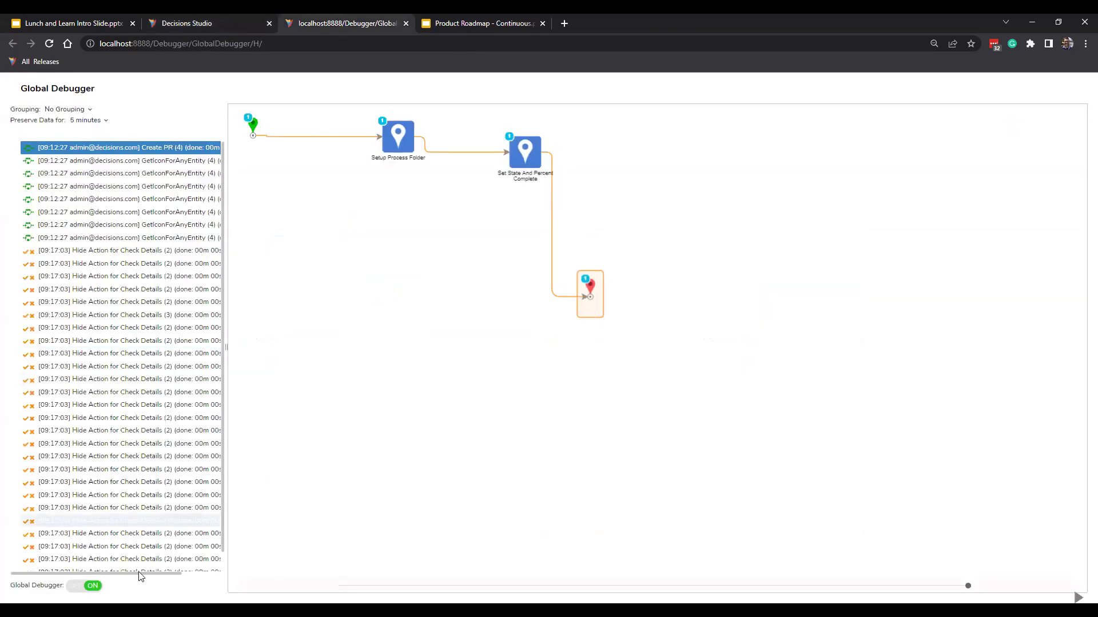
Turn global debugging off and inspect a logged Hide Action for Check Details run evaluating False.
{"action": "left_click", "coordinate": [93, 586]}
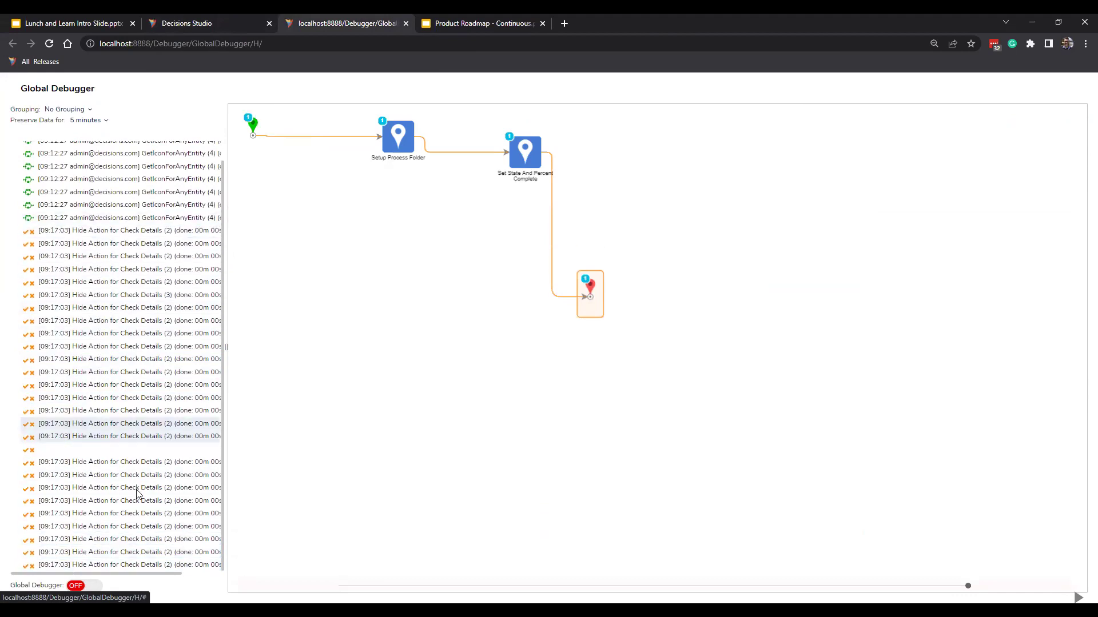
{"action": "left_click", "coordinate": [117, 232]}
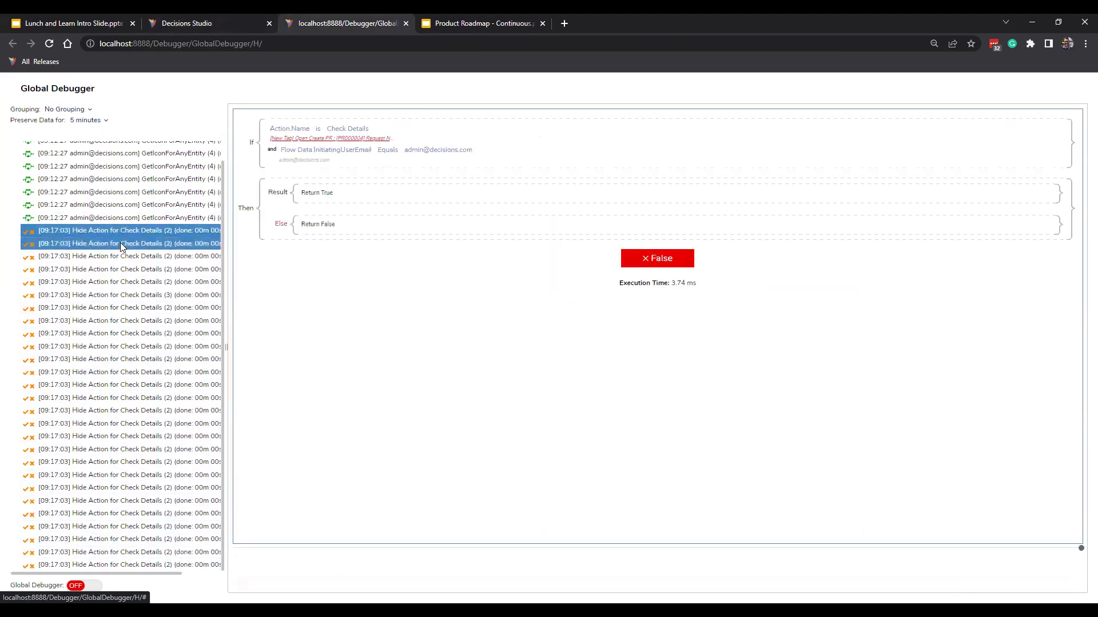
Inspect logged runs for other actions, like Manage Permissions and Move Folder to Root, until Check Details evaluates True.
{"action": "left_click", "coordinate": [122, 243]}
{"action": "left_click", "coordinate": [120, 269]}
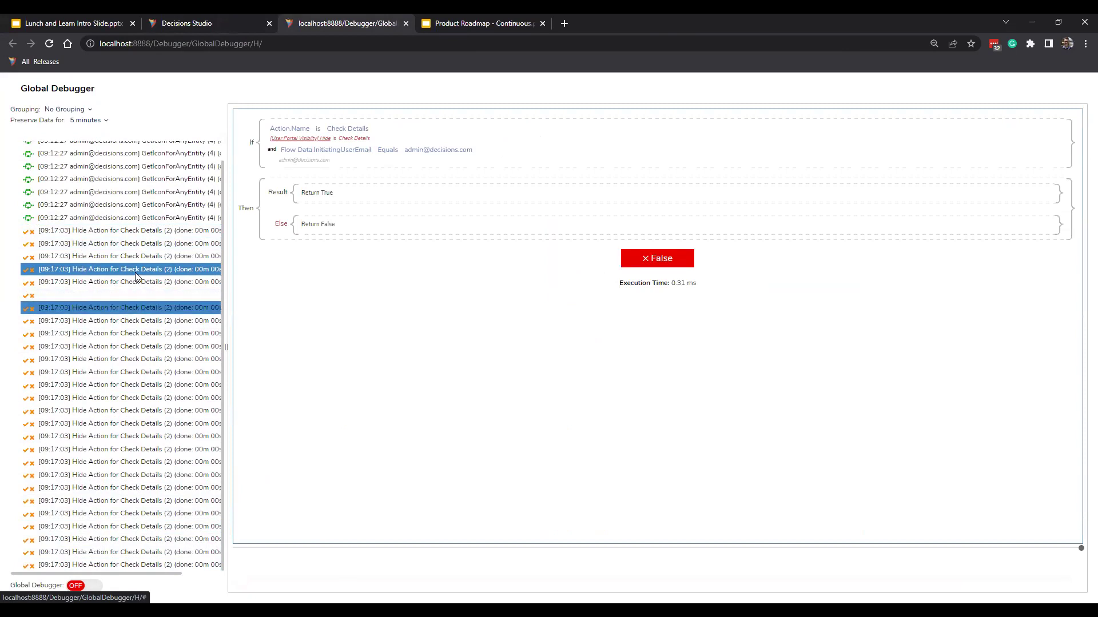
{"action": "left_click", "coordinate": [127, 232]}
{"action": "left_click", "coordinate": [128, 245]}
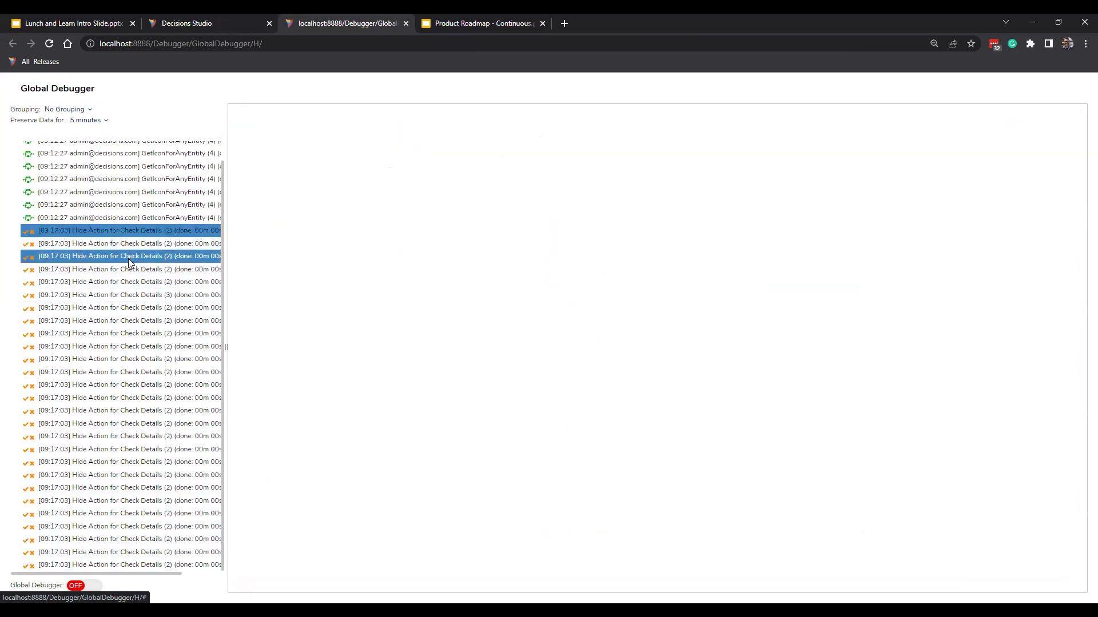
{"action": "left_click", "coordinate": [130, 295]}
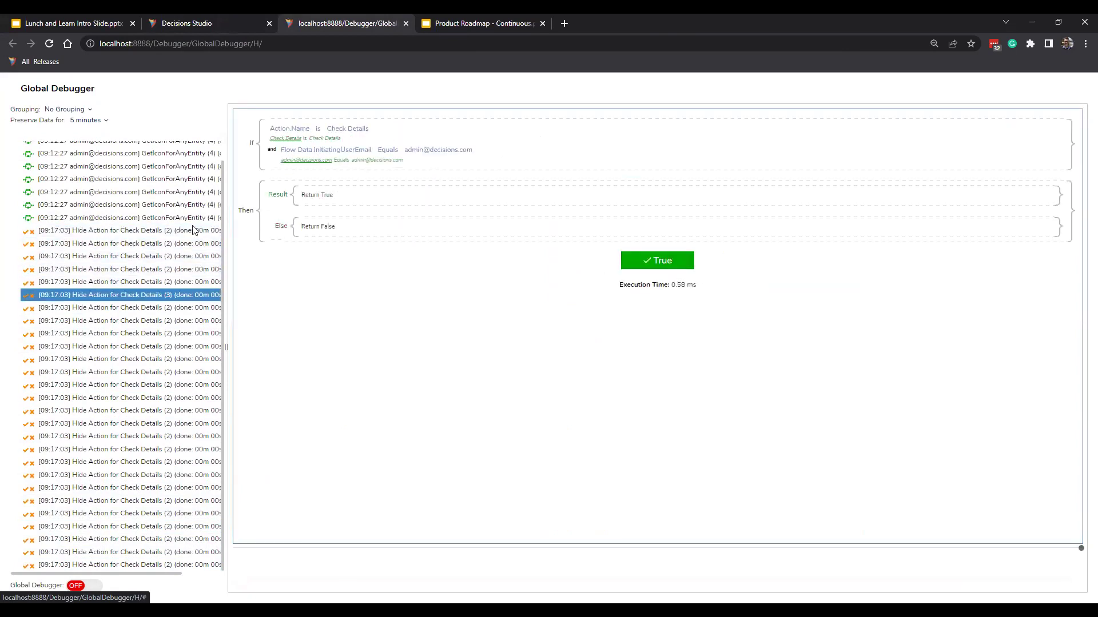
{"action": "left_click", "coordinate": [160, 321]}
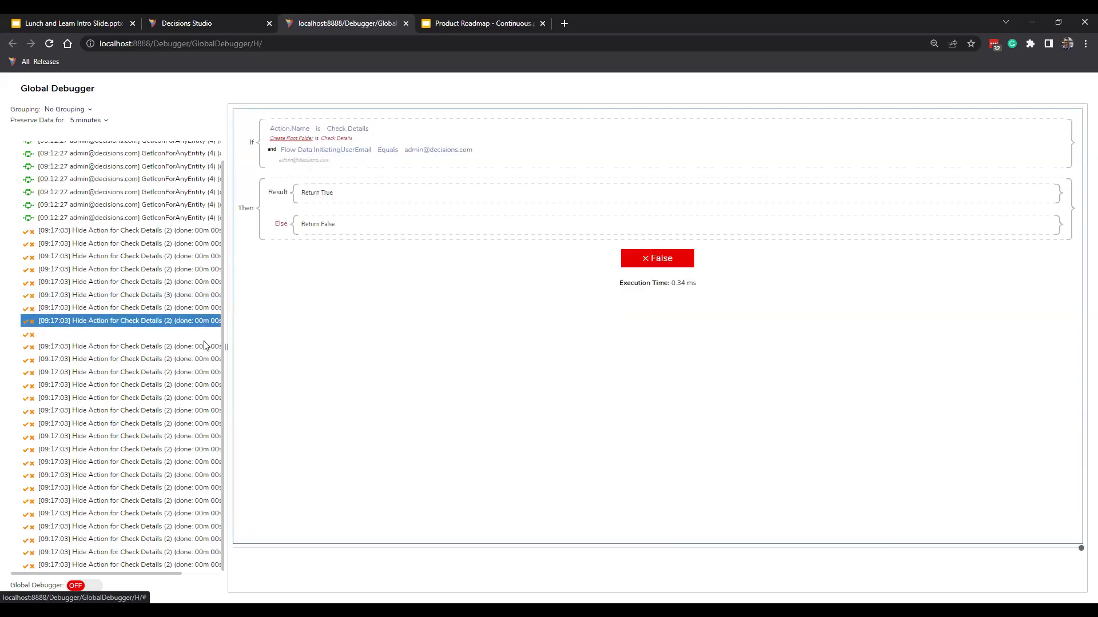
{"action": "left_click", "coordinate": [170, 347]}
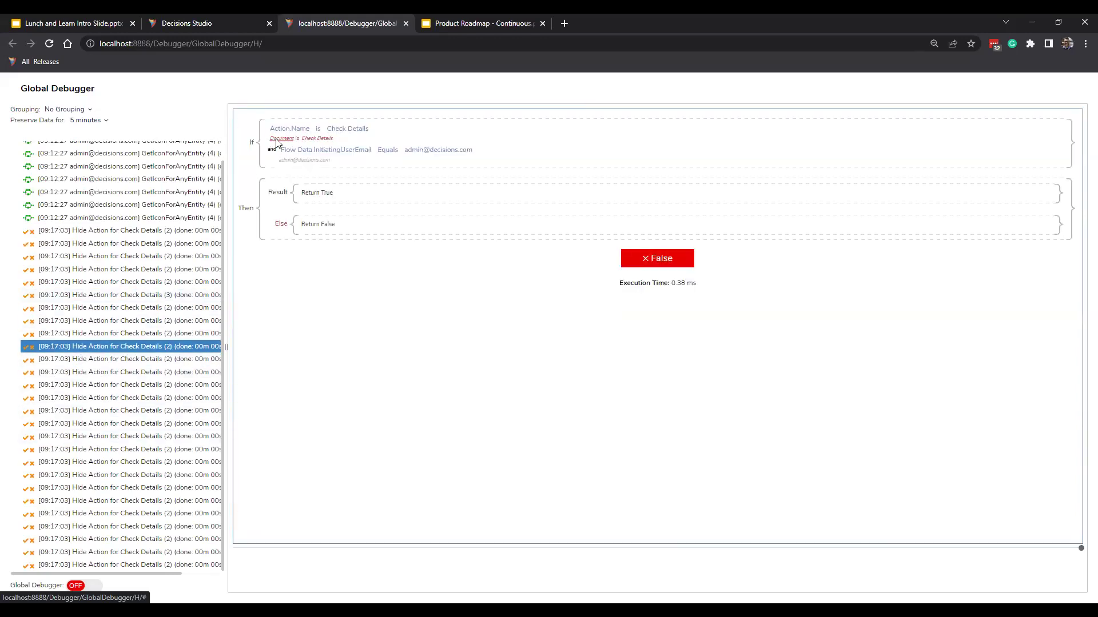
{"action": "left_click", "coordinate": [188, 385]}
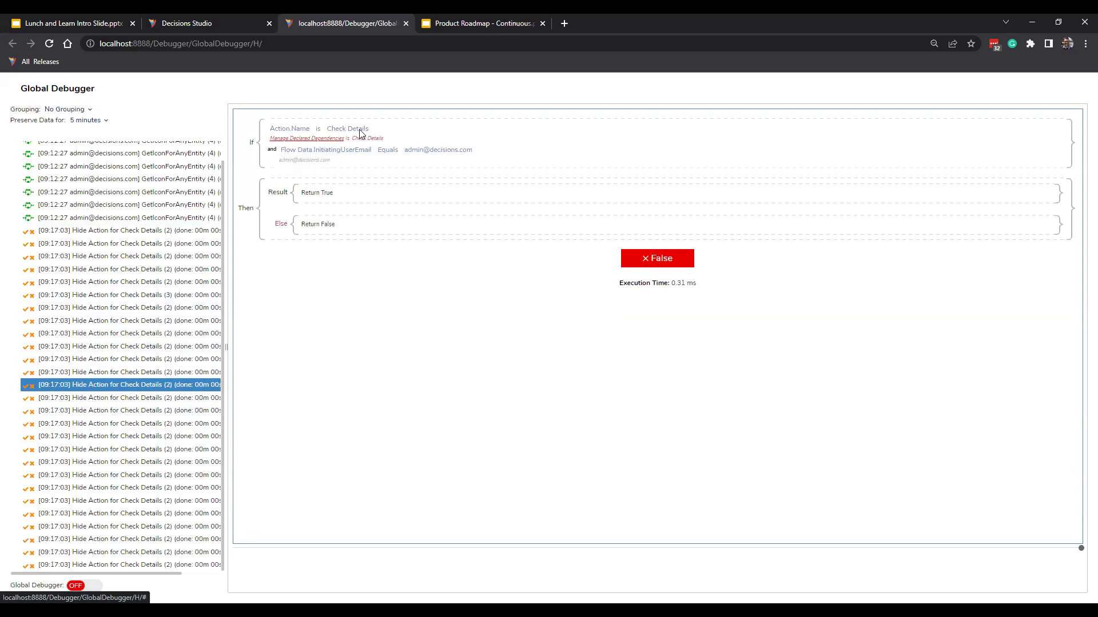
{"action": "left_click", "coordinate": [170, 398]}
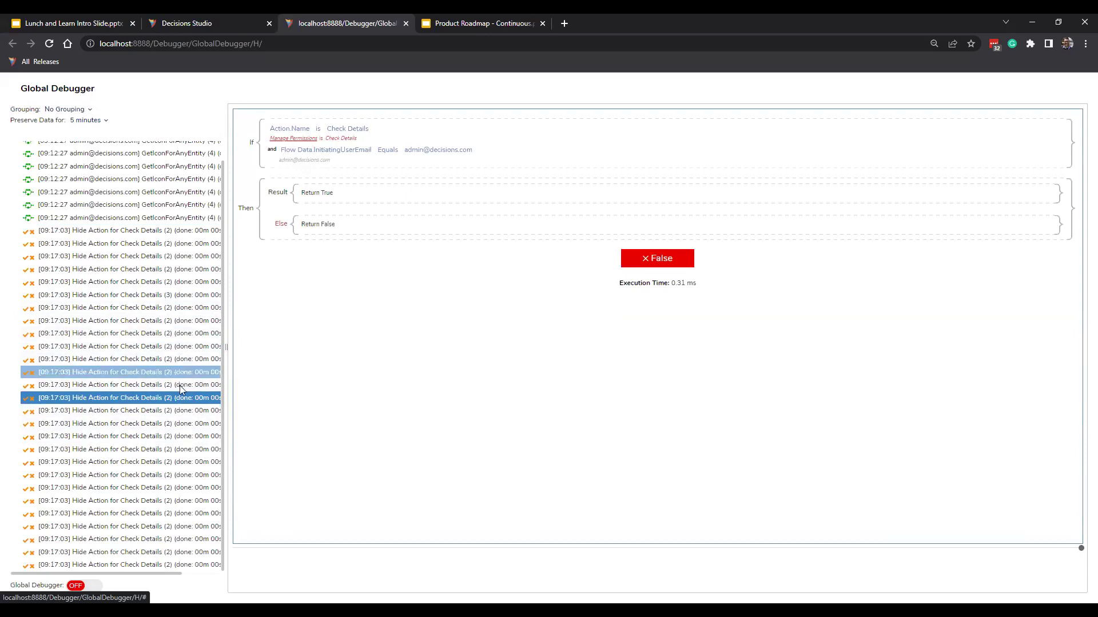
{"action": "left_click", "coordinate": [183, 409]}
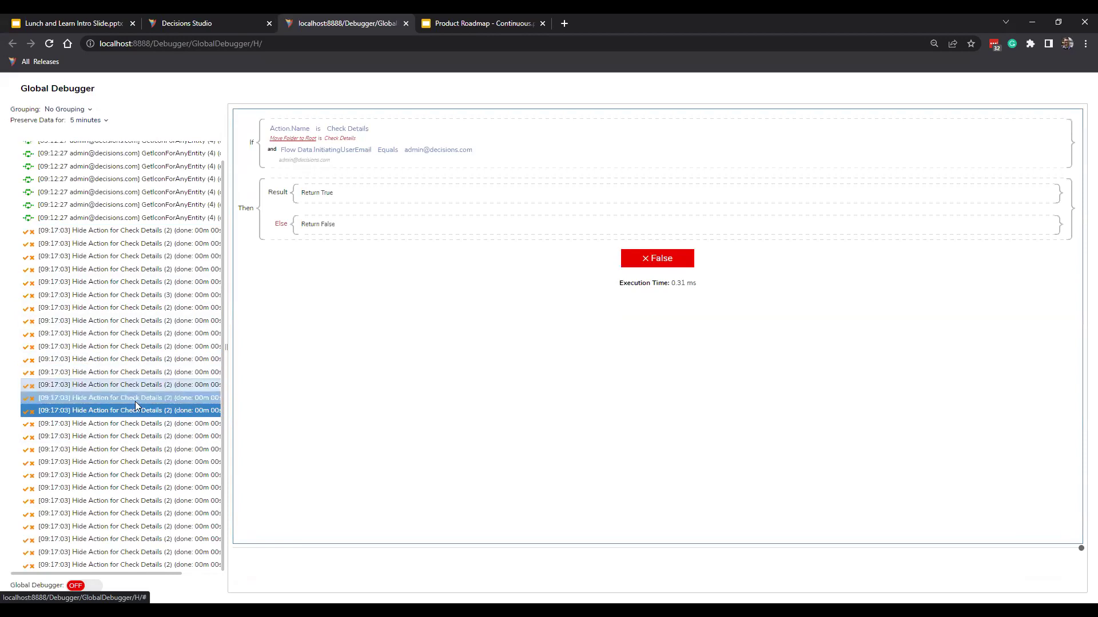
{"action": "left_click", "coordinate": [160, 500]}
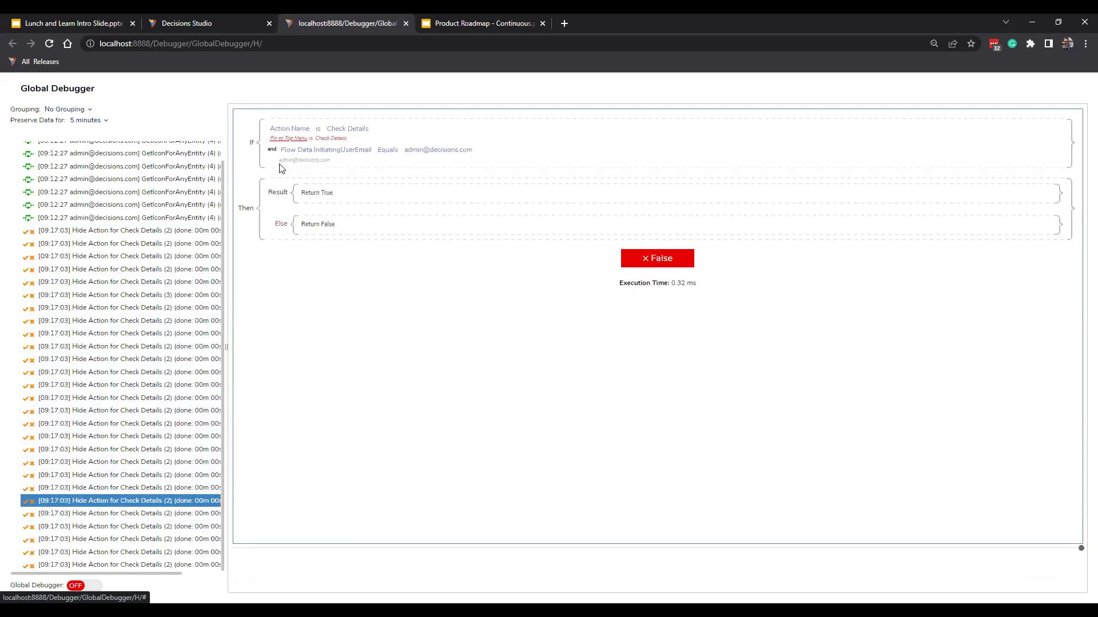
{"action": "left_click", "coordinate": [189, 539]}
{"action": "left_click", "coordinate": [187, 539]}
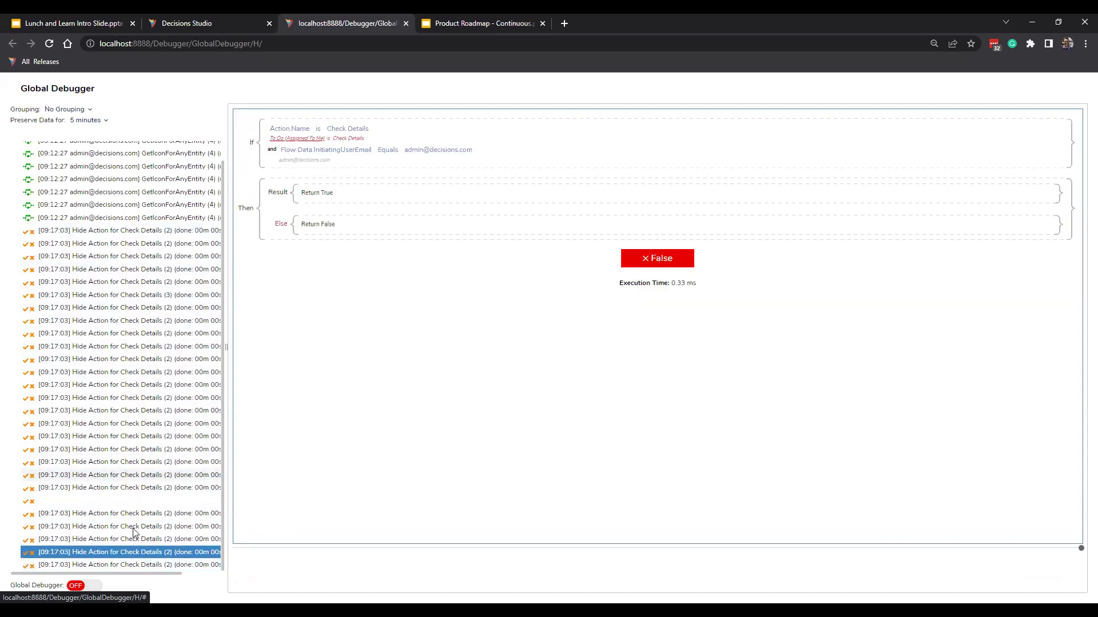
{"action": "left_click", "coordinate": [154, 244]}
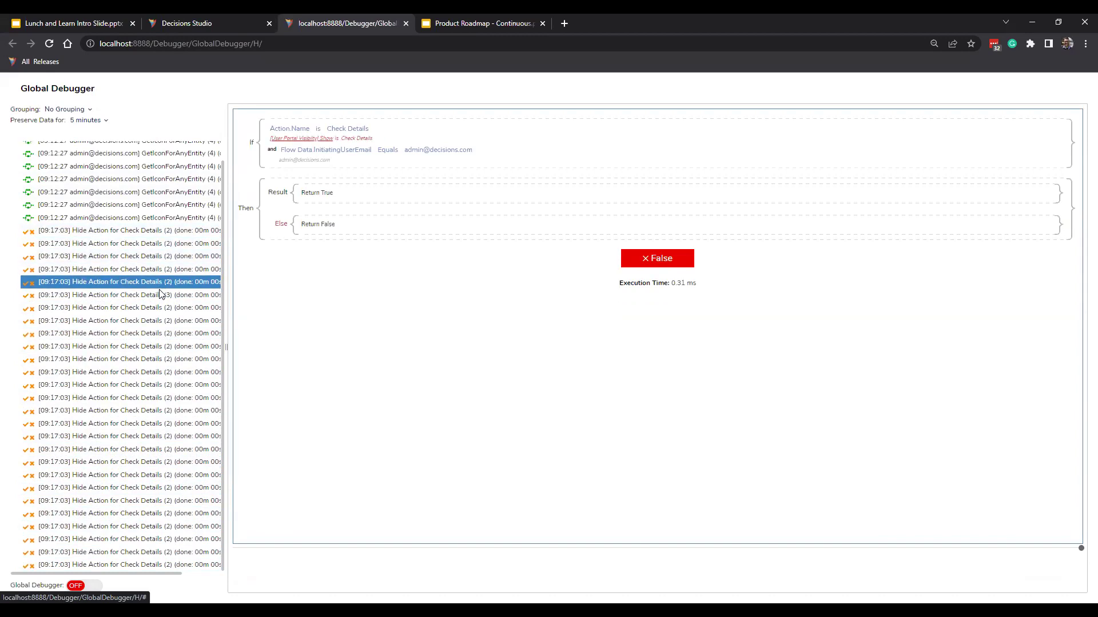
{"action": "left_click", "coordinate": [159, 307]}
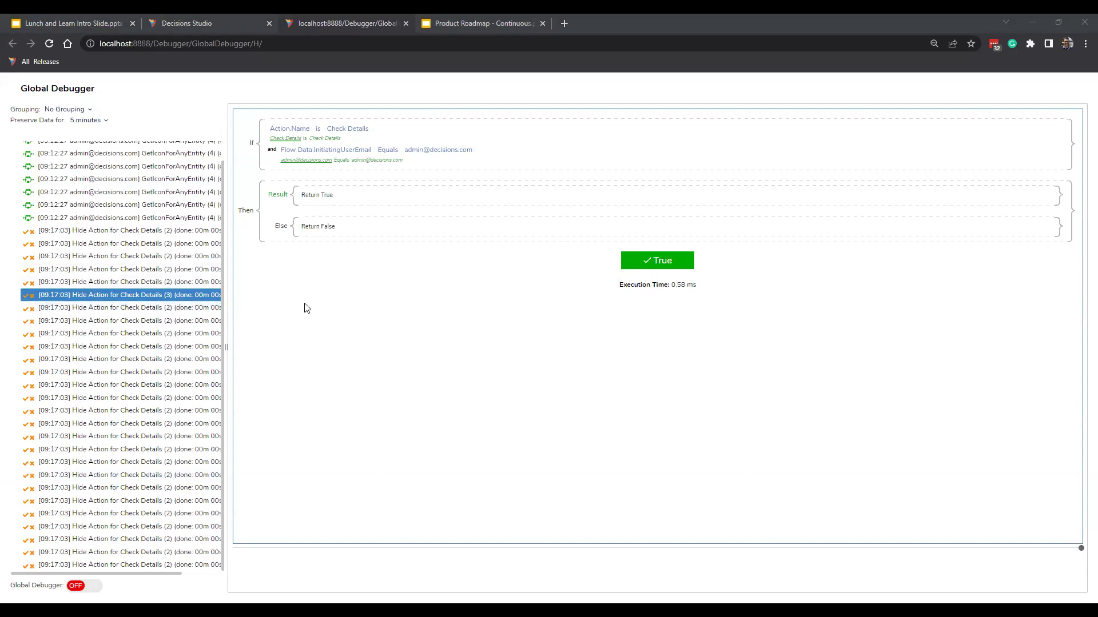
Select another logged rule run, then go back to the Visibility Rules folder in Decisions Studio.
{"action": "left_click", "coordinate": [146, 245], "text": "ctrl"}
{"action": "left_click", "coordinate": [240, 19]}
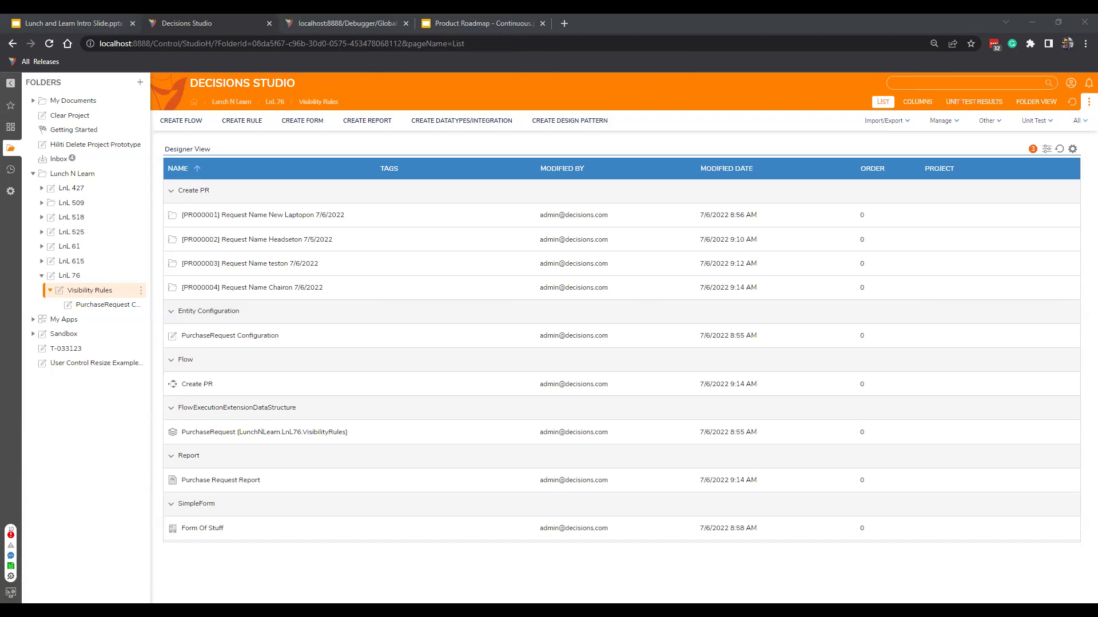
{"action": "left_click", "coordinate": [488, 121]}
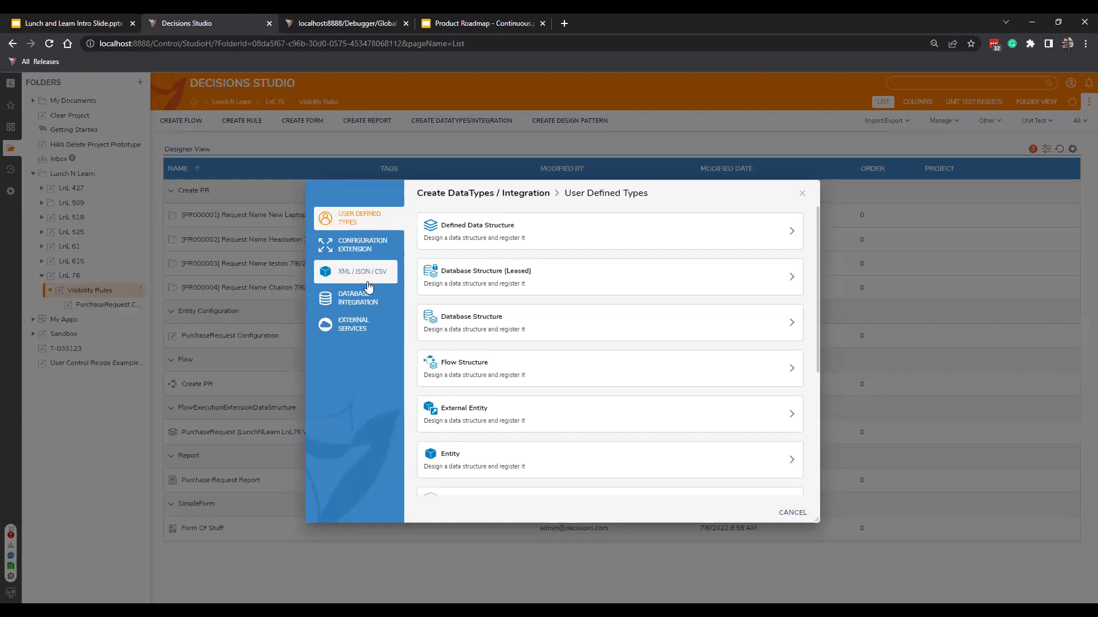
{"action": "left_click", "coordinate": [361, 331]}
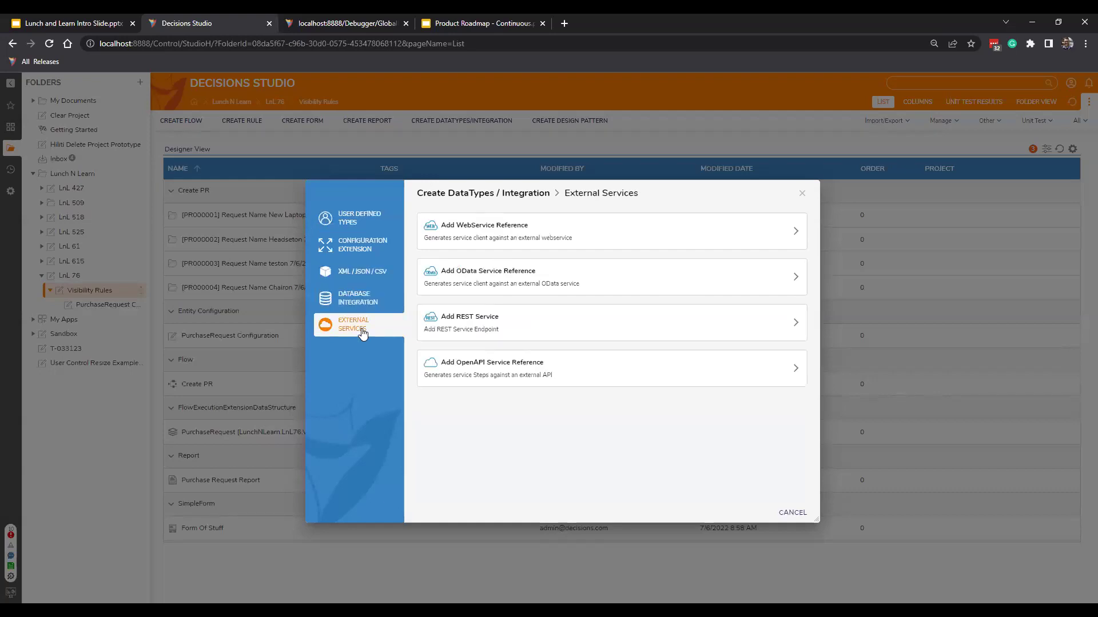
{"action": "left_click", "coordinate": [543, 374]}
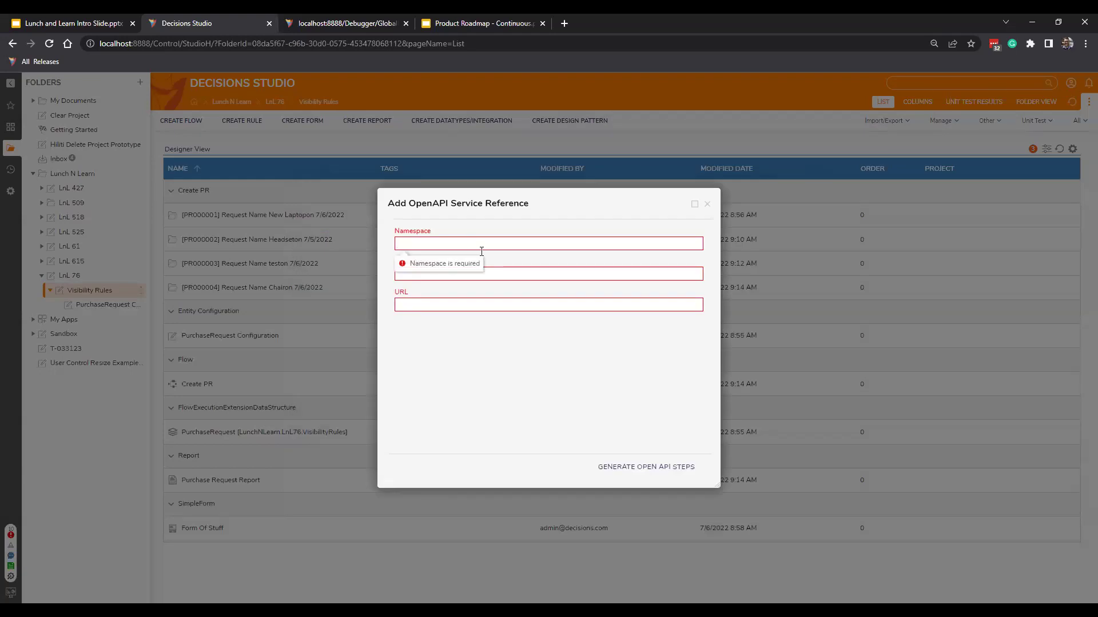
{"action": "type", "text": "TEst"}
{"action": "key", "text": "Tab"}
{"action": "key", "text": "Tab"}
{"action": "type", "text": "https://whatever"}
{"action": "type", "text": "co"}
{"action": "type", "text": ".com"}
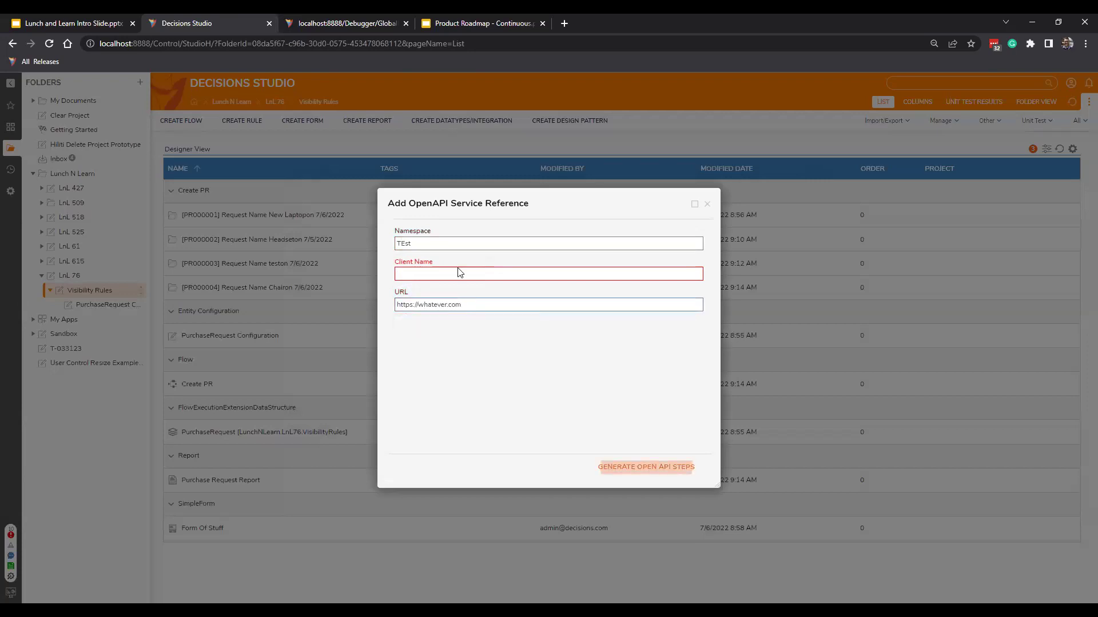
{"action": "left_click", "coordinate": [460, 274]}
{"action": "left_click_drag", "start_coordinate": [493, 207], "coordinate": [477, 197]}
{"action": "type", "text": "test2"}
{"action": "left_click", "coordinate": [626, 459]}
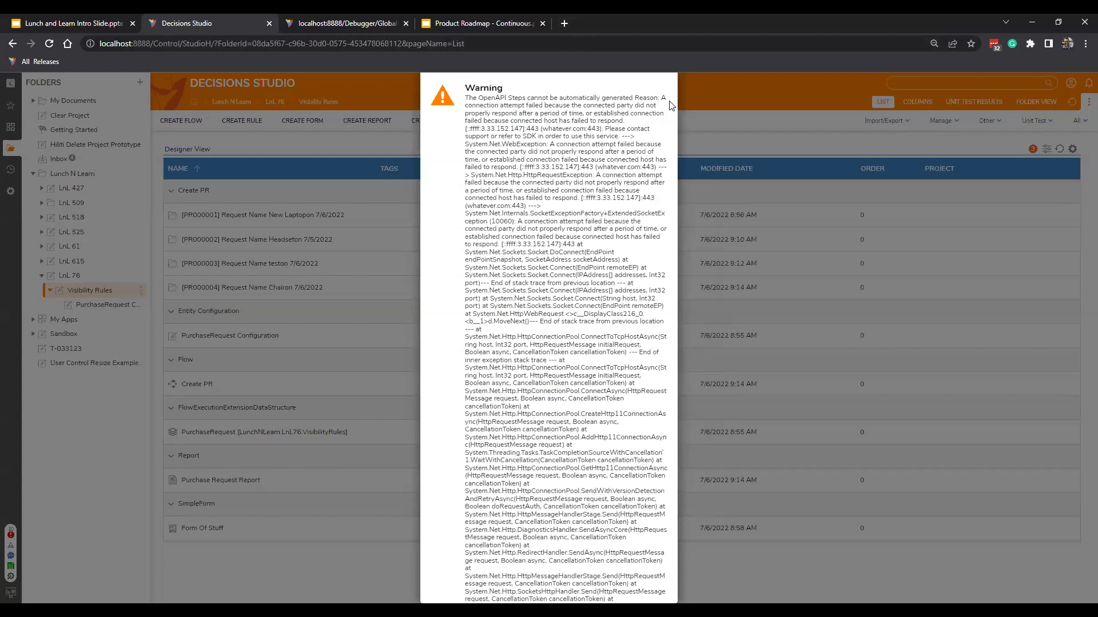
Dismiss the connection-failed OpenAPI generation warning with Escape.
{"action": "key", "text": "Escape"}
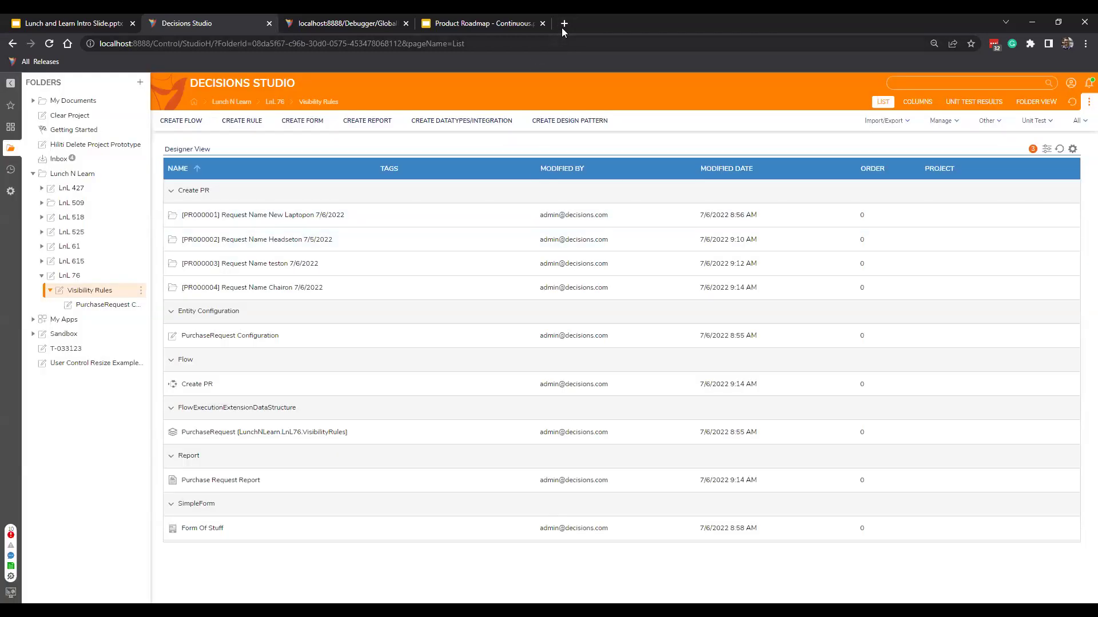
Load documentation.decisions.com in a new browser tab and switch it to Version 8.
{"action": "left_click", "coordinate": [564, 22]}
{"action": "type", "text": "docum"}
{"action": "key", "text": "Return"}
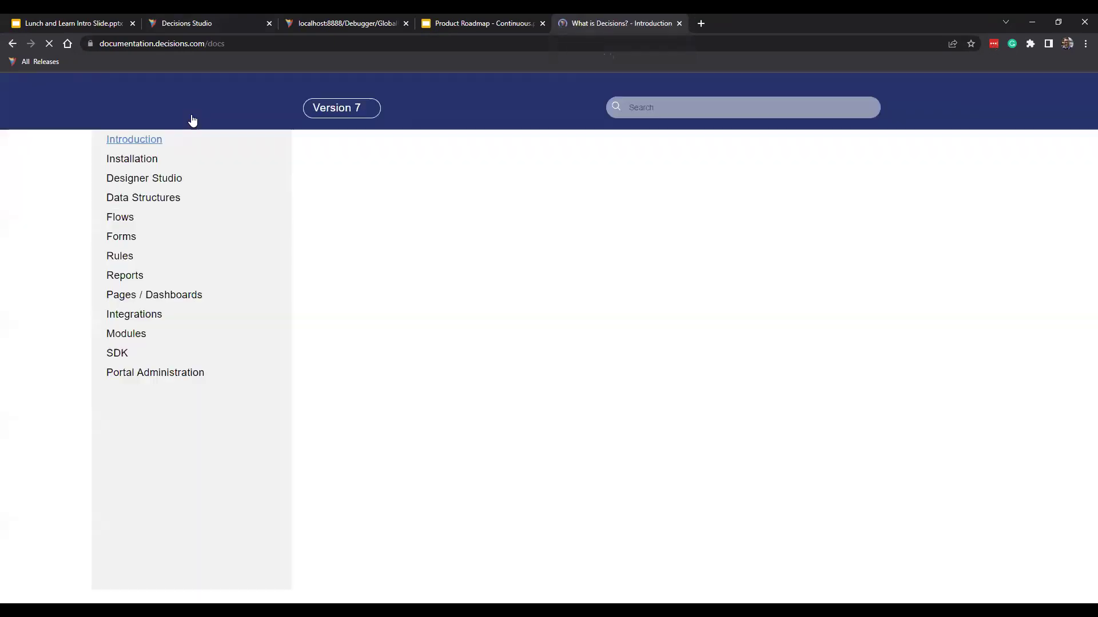
{"action": "left_click", "coordinate": [357, 108]}
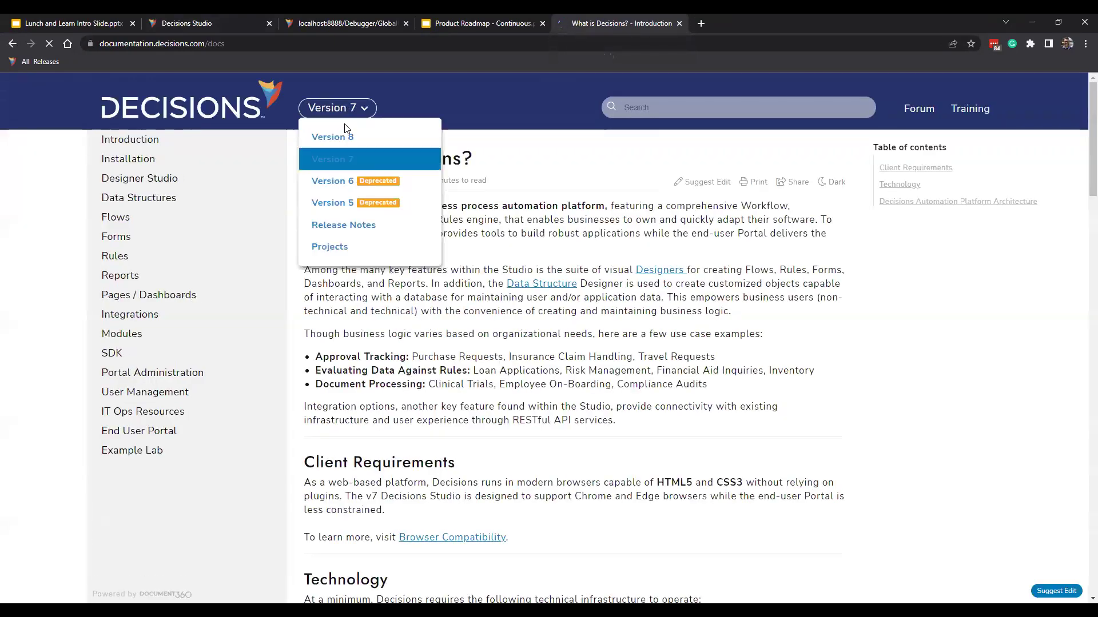
{"action": "left_click", "coordinate": [685, 115]}
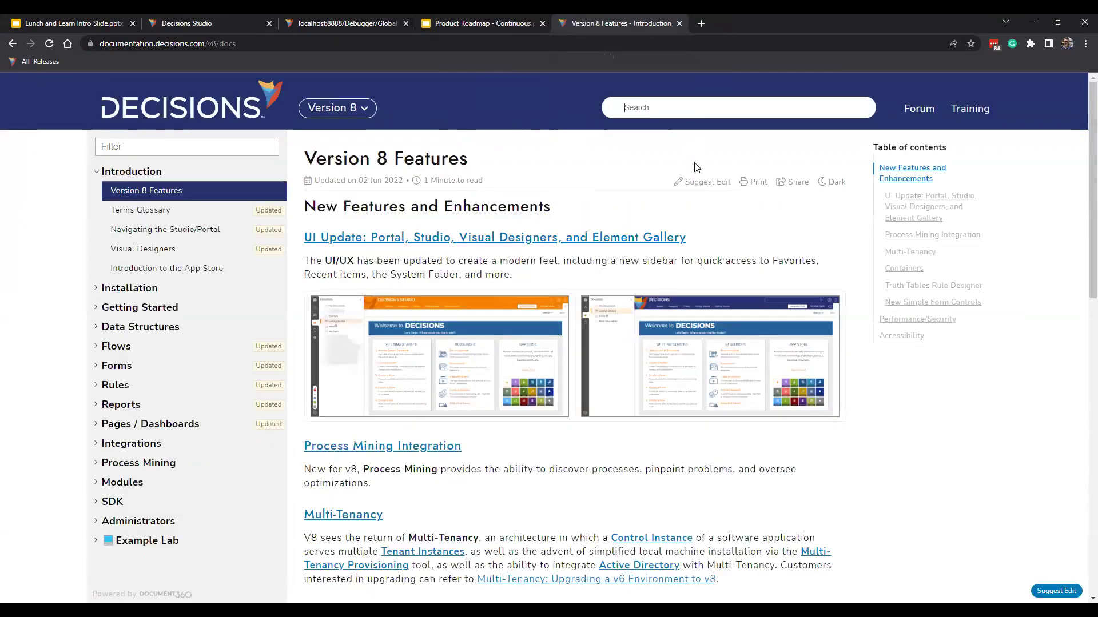
Search the docs for 'openapi', then filter the navigation by 'open' and clear the filter.
{"action": "type", "text": "openapoi"}
{"action": "key", "text": "BackSpace"}
{"action": "key", "text": "BackSpace"}
{"action": "type", "text": "i"}
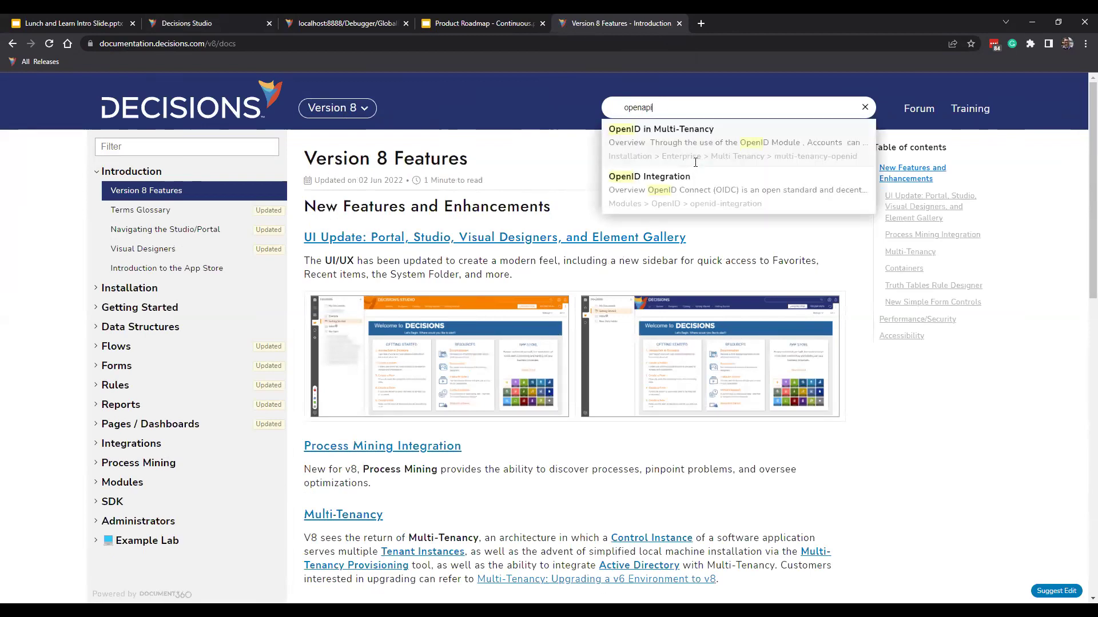
{"action": "left_click", "coordinate": [510, 103]}
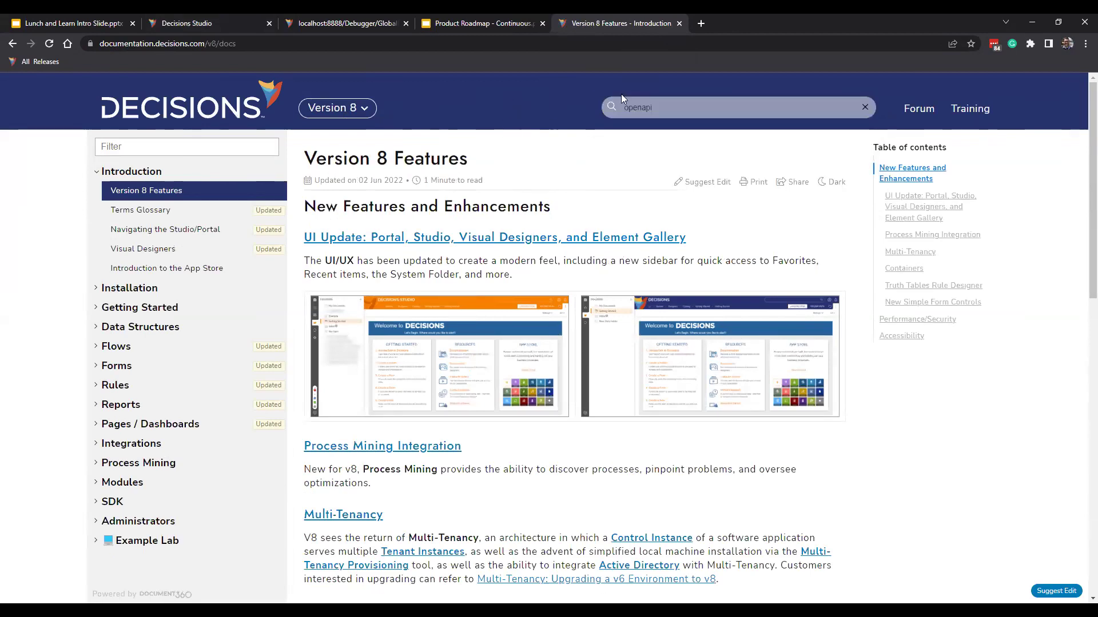
{"action": "left_click", "coordinate": [174, 147]}
{"action": "type", "text": "open"}
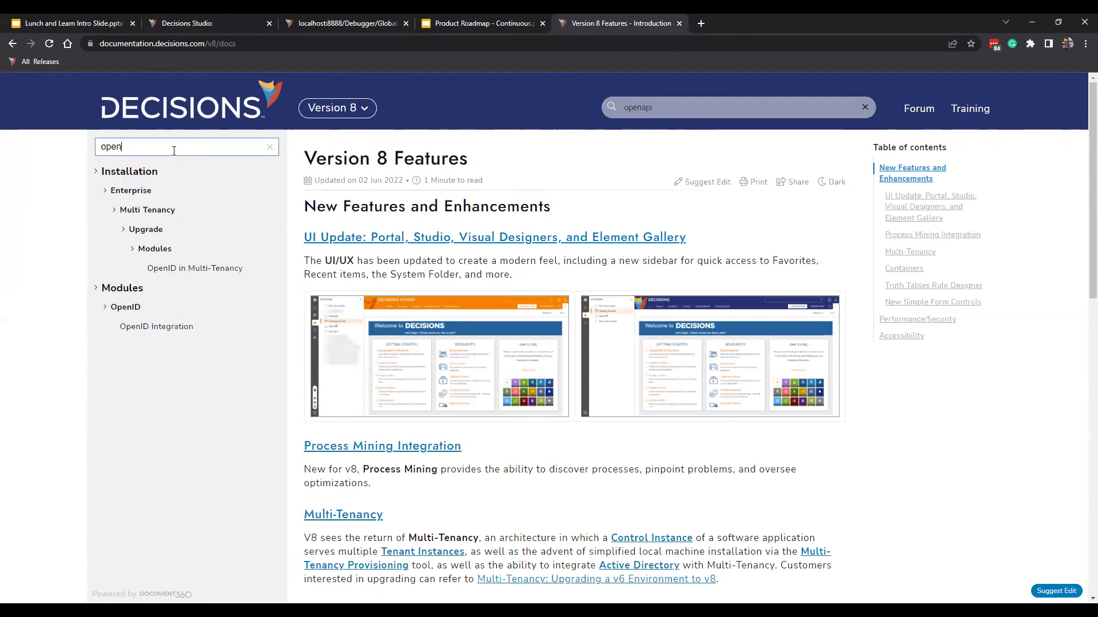
{"action": "double_click", "coordinate": [174, 151]}
{"action": "key", "text": "BackSpace"}
Search for 'OpenApi' and open the OpenID in Multi-Tenancy article.
{"action": "left_click", "coordinate": [643, 110]}
{"action": "key", "text": "BackSpace"}
{"action": "key", "text": "BackSpace"}
{"action": "key", "text": "BackSpace"}
{"action": "key", "text": "BackSpace"}
{"action": "key", "text": "BackSpace"}
{"action": "key", "text": "BackSpace"}
{"action": "key", "text": "BackSpace"}
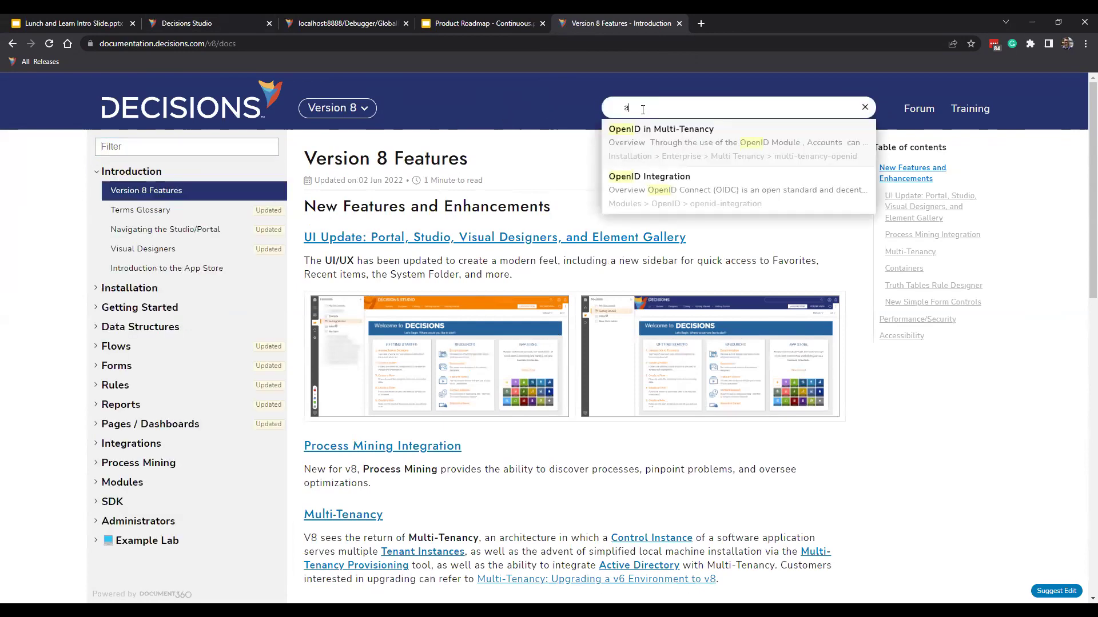
{"action": "type", "text": "OpenApi"}
{"action": "left_click", "coordinate": [750, 148]}
Read through the OpenID in Multi-Tenancy setup steps, then return to the Visibility Rules folder.
{"action": "scroll", "coordinate": [411, 311], "scroll_direction": "down", "scroll_amount": 3}
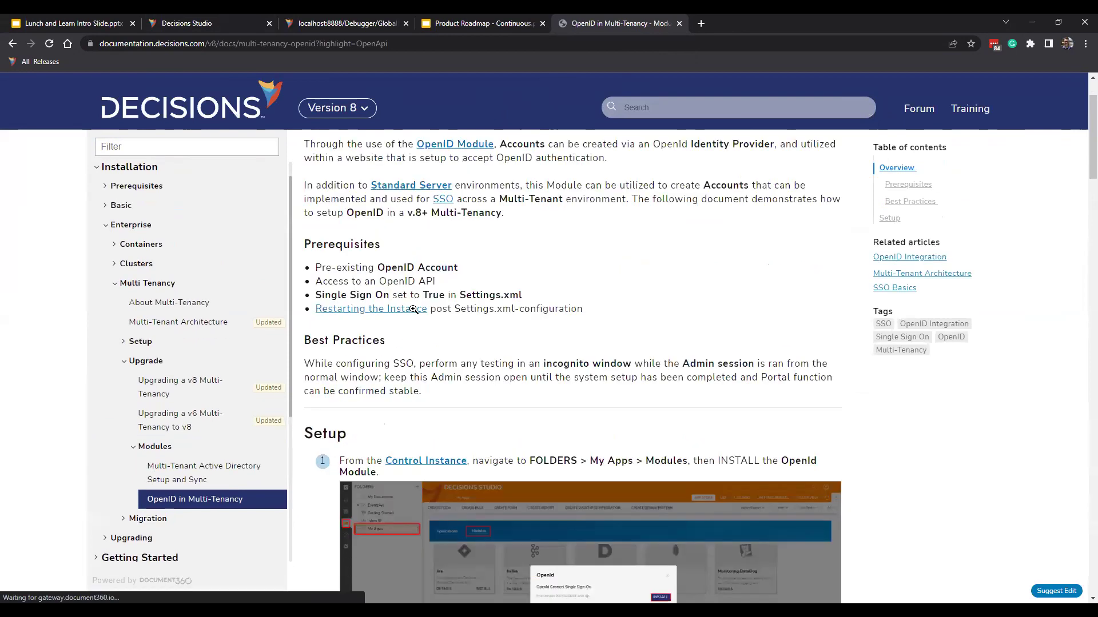
{"action": "scroll", "coordinate": [413, 310], "scroll_direction": "down", "scroll_amount": 20}
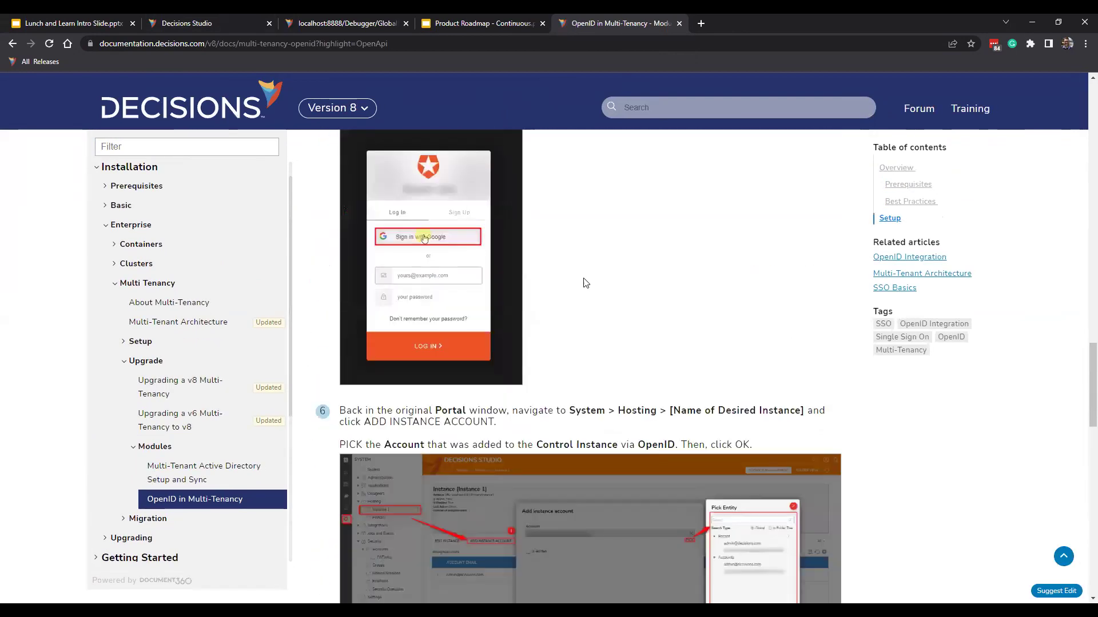
{"action": "scroll", "coordinate": [585, 282], "scroll_direction": "up", "scroll_amount": 10}
{"action": "left_click", "coordinate": [197, 23]}
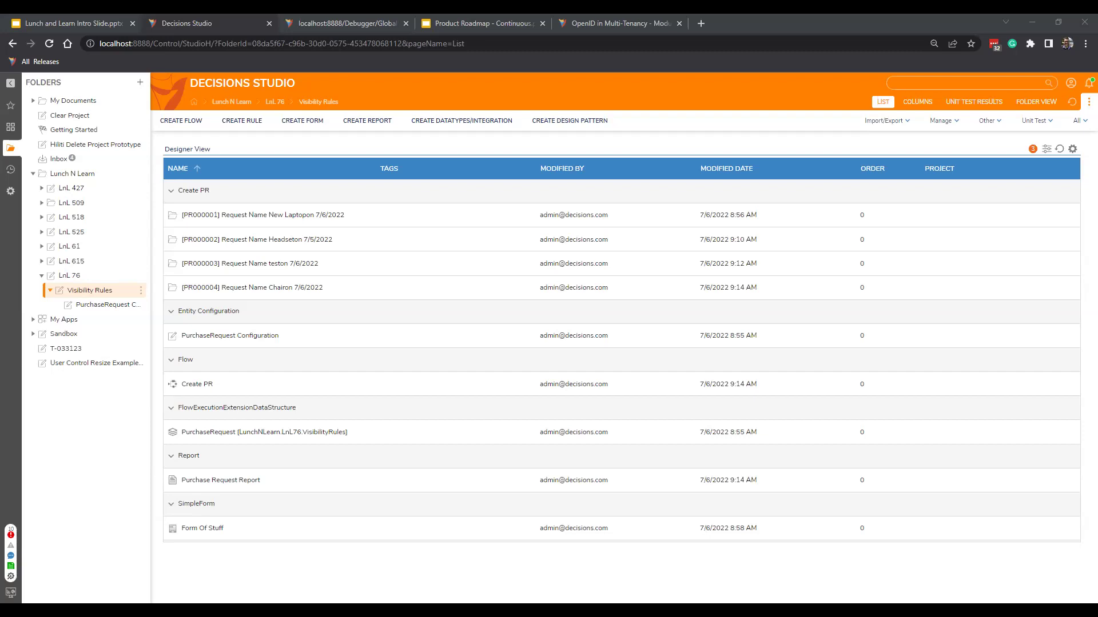
Switch to the Product Roadmap Google Slides deck on the Roadmap slide.
{"action": "left_click", "coordinate": [507, 15]}
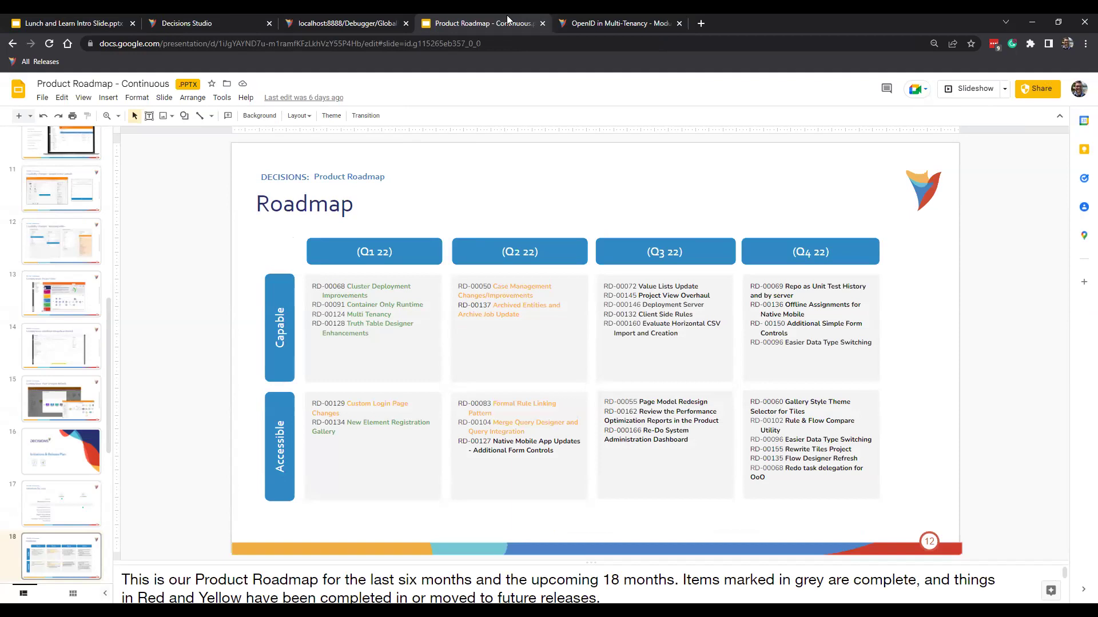
Select slide 10, Capability Changes, and start the full-screen slideshow from it.
{"action": "left_click", "coordinate": [67, 144]}
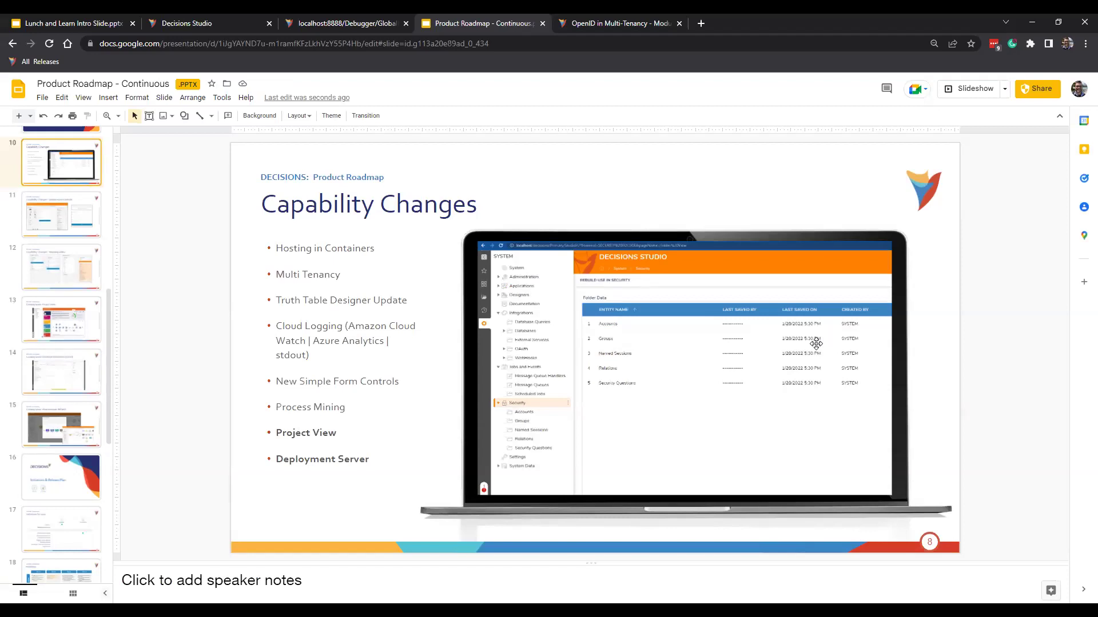
{"action": "left_click", "coordinate": [960, 88]}
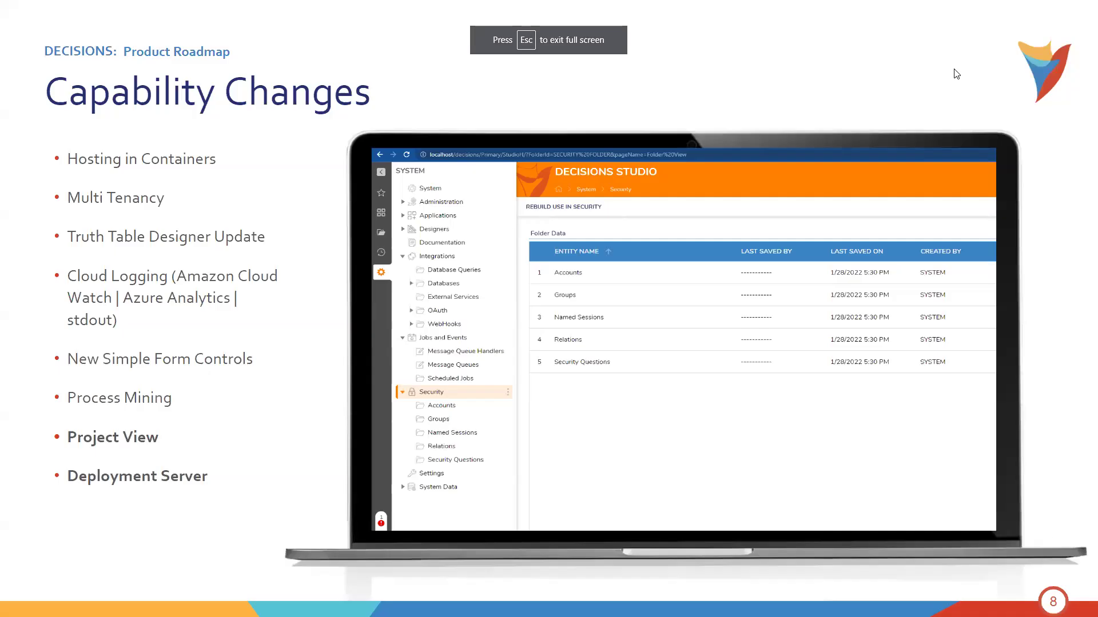